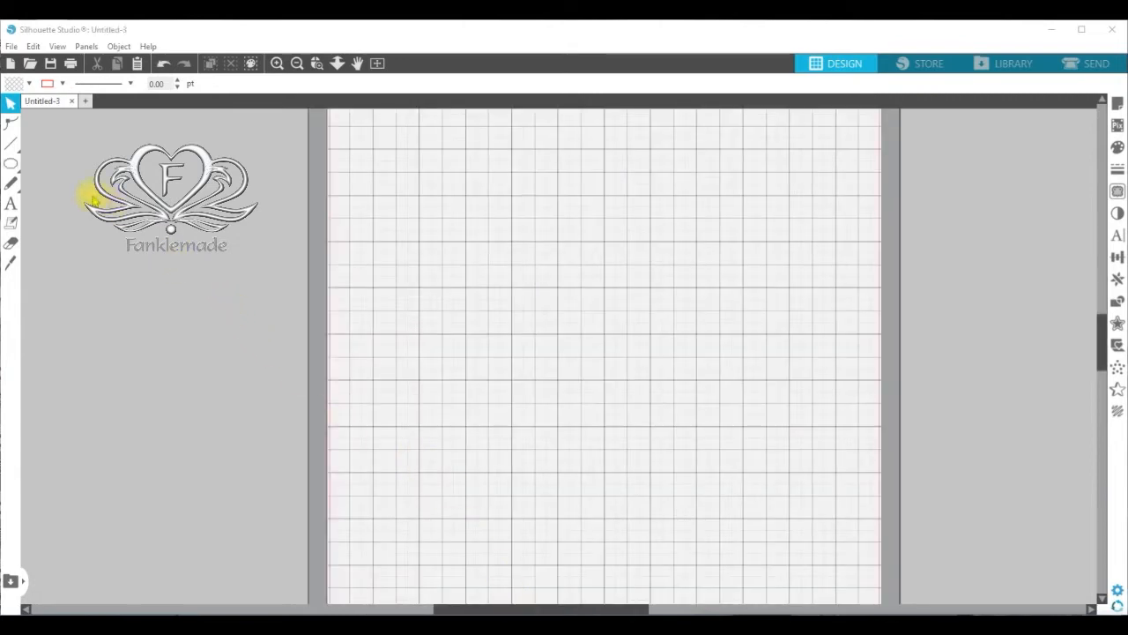
Draw an upright ellipse about 4.76 in wide by 5.87 in high on the mat
{"action": "left_click", "coordinate": [12, 163]}
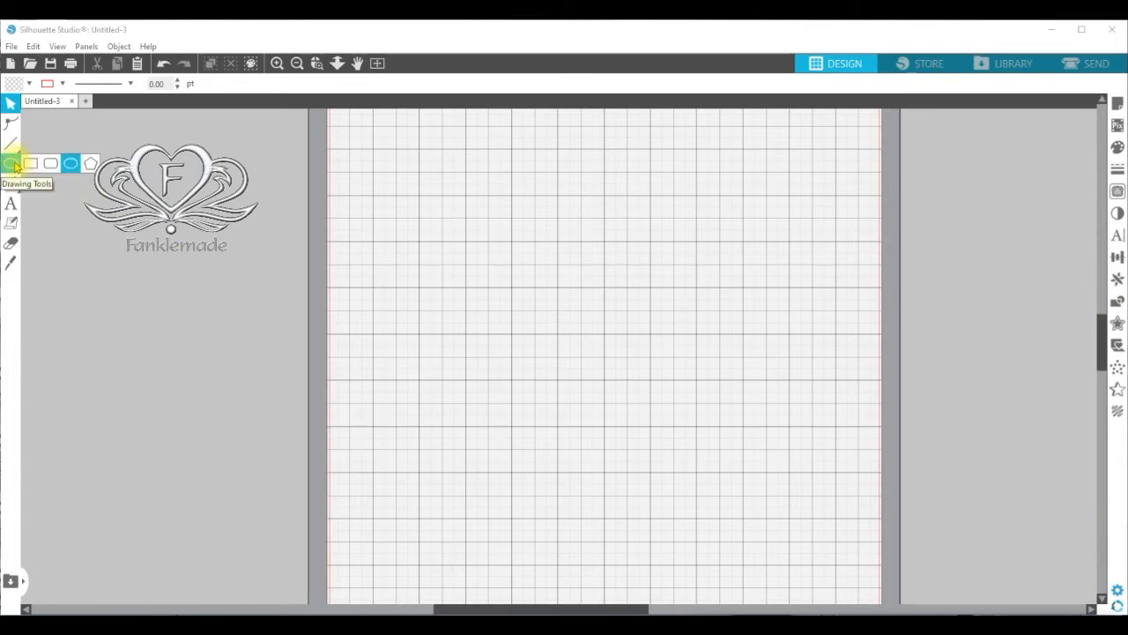
{"action": "left_click", "coordinate": [71, 163]}
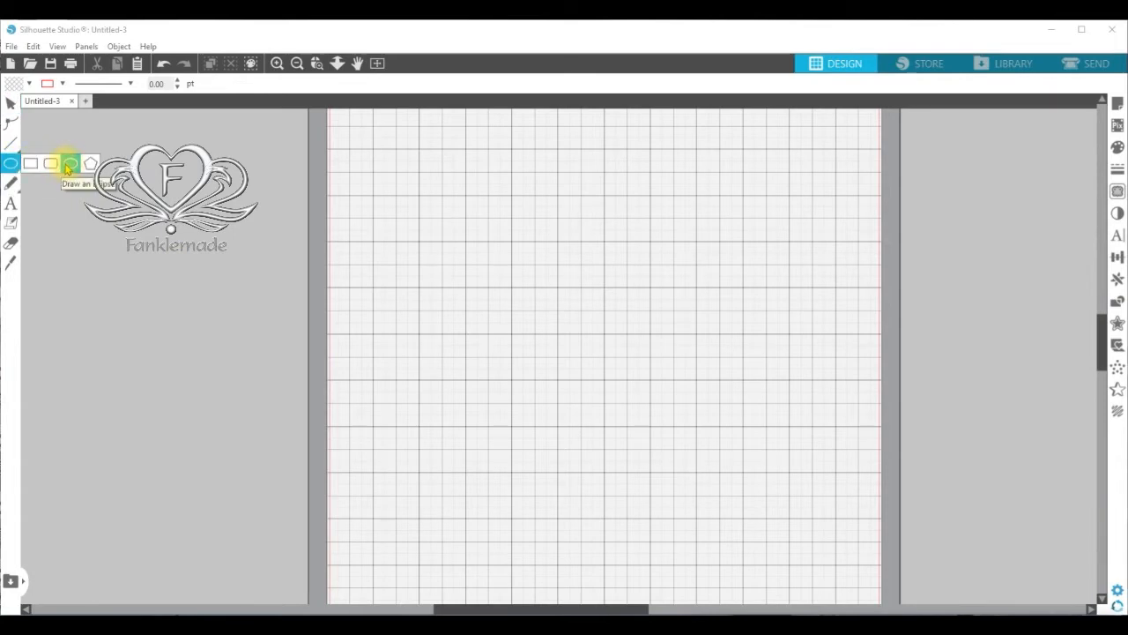
{"action": "left_click_drag", "start_coordinate": [444, 176], "coordinate": [668, 440]}
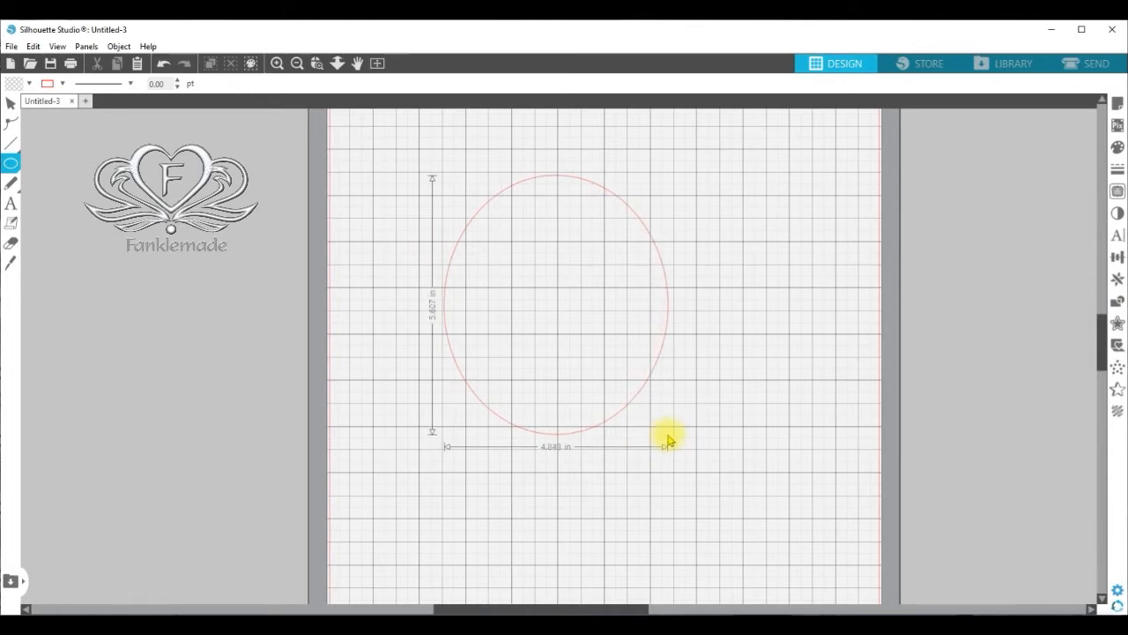
{"action": "left_click_drag", "start_coordinate": [668, 440], "coordinate": [627, 447]}
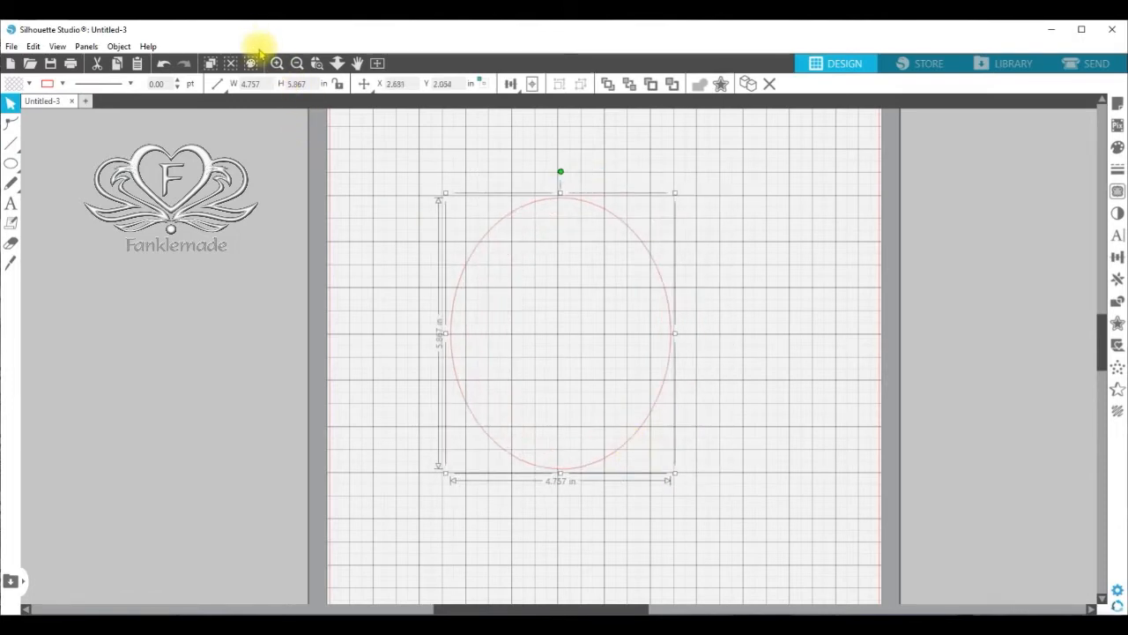
Fine-tune the ellipse's position so its top centre point sits exactly on a vertical grid line
{"action": "left_click", "coordinate": [317, 63]}
{"action": "left_click", "coordinate": [574, 194]}
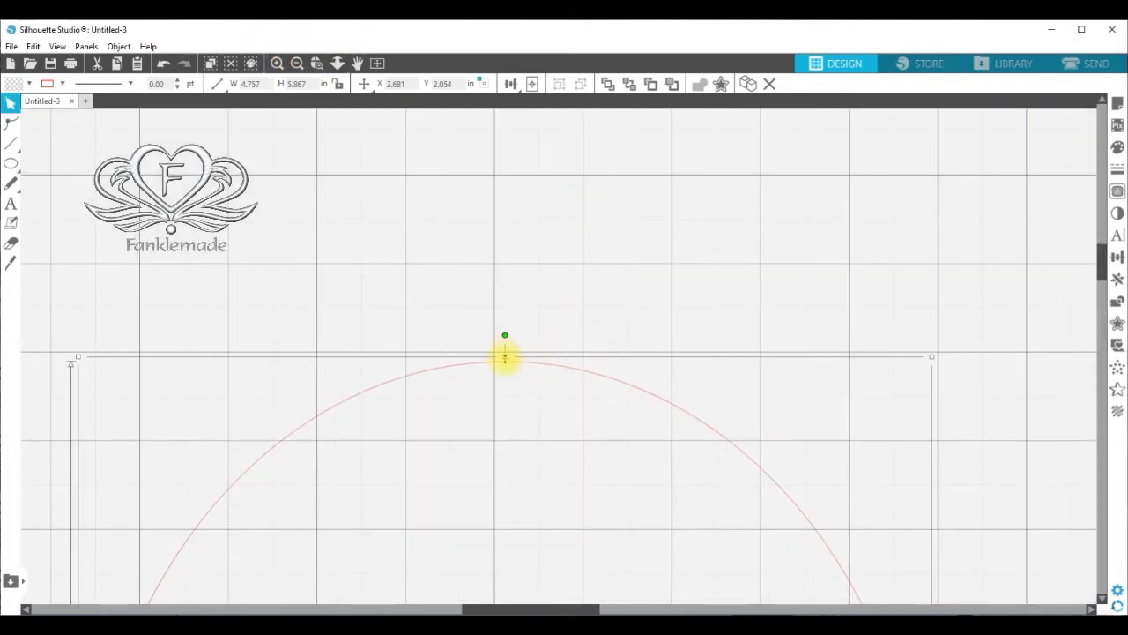
{"action": "left_click_drag", "start_coordinate": [553, 366], "coordinate": [544, 372]}
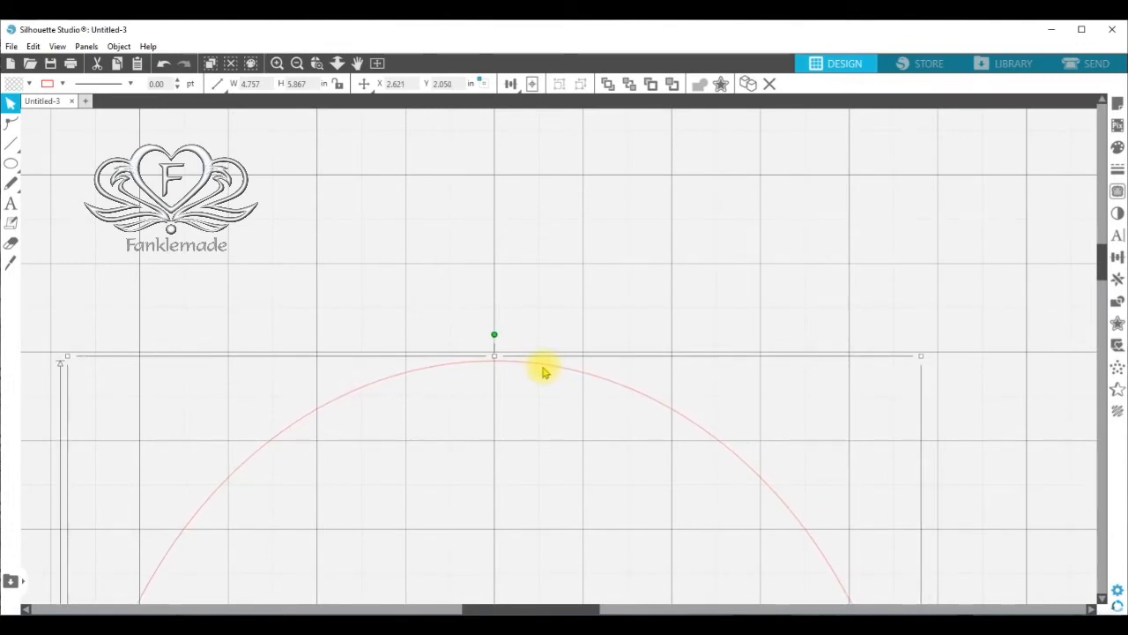
{"action": "left_click", "coordinate": [317, 62]}
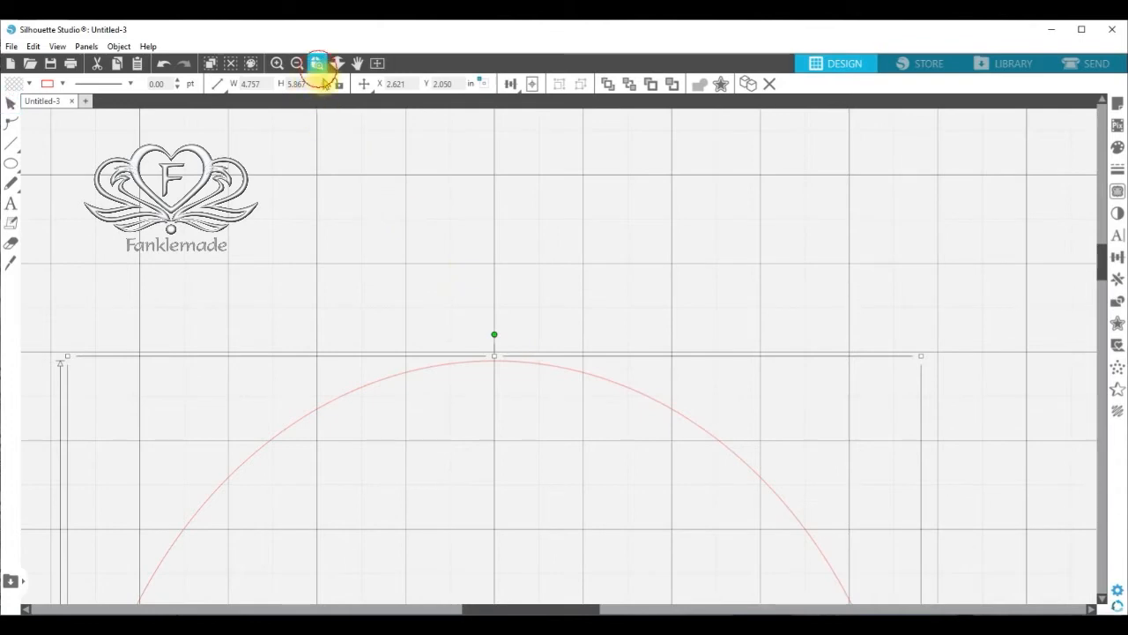
{"action": "left_click", "coordinate": [492, 363]}
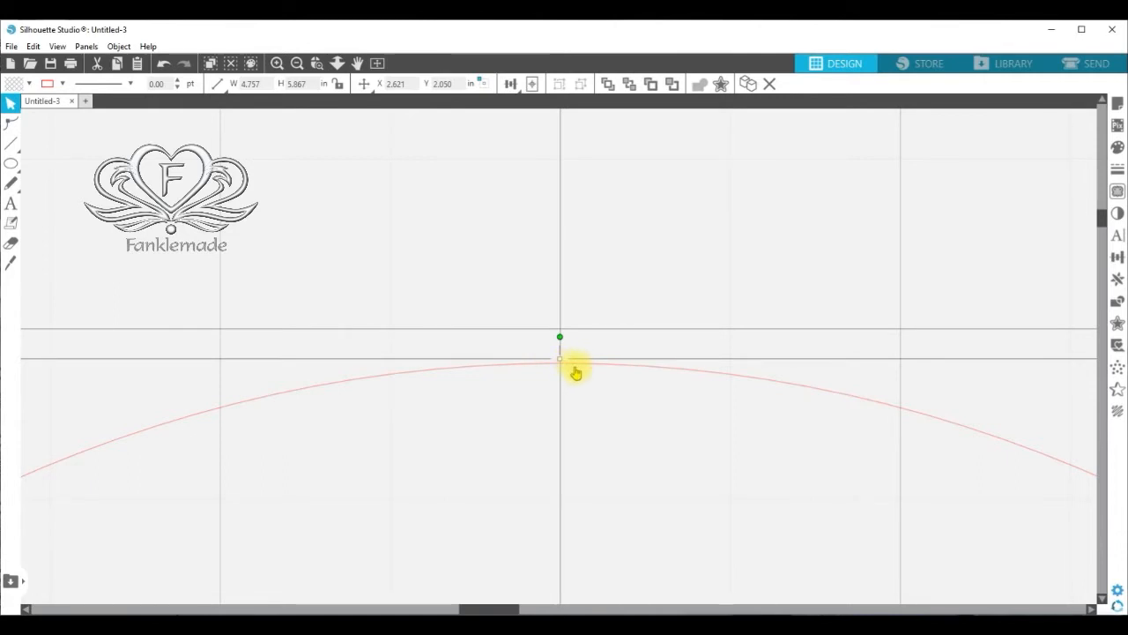
{"action": "key", "text": "Right"}
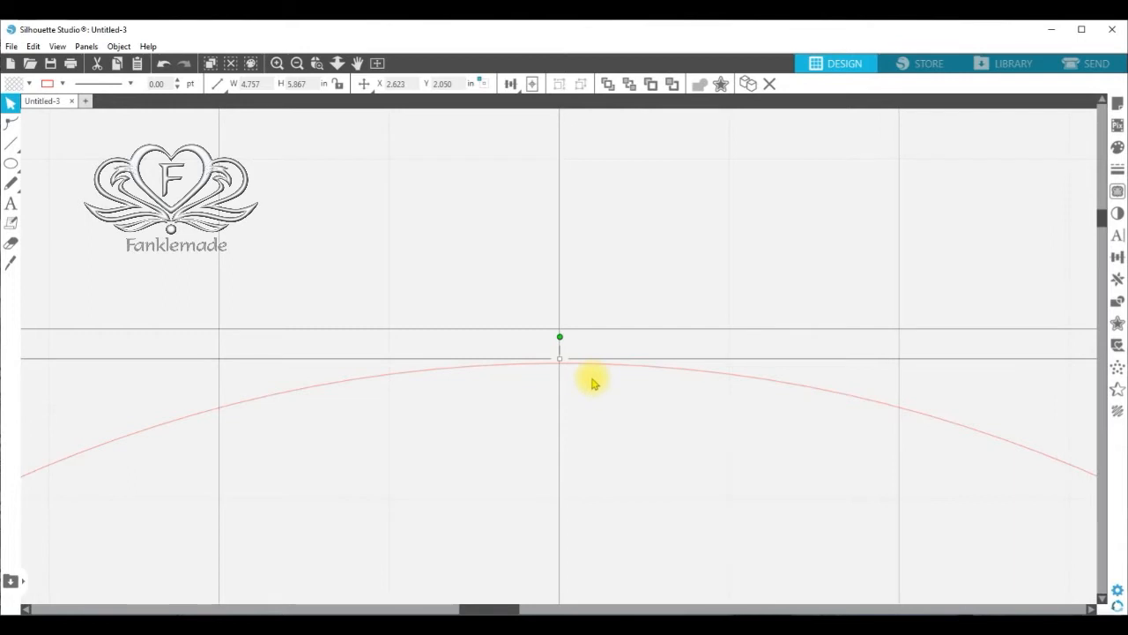
{"action": "key", "text": "Left"}
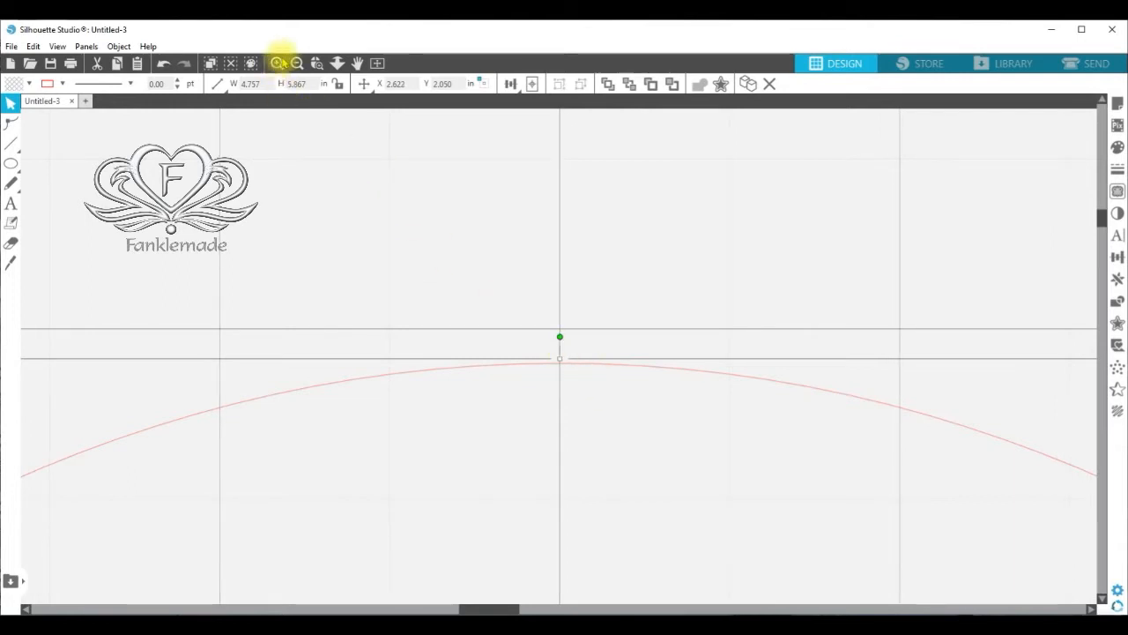
Edit the ellipse's points and move its bottom point straight down about one major grid square along the vertical grid line
{"action": "left_click", "coordinate": [297, 63]}
{"action": "left_click", "coordinate": [297, 64]}
{"action": "left_click", "coordinate": [297, 63]}
{"action": "left_click", "coordinate": [297, 64]}
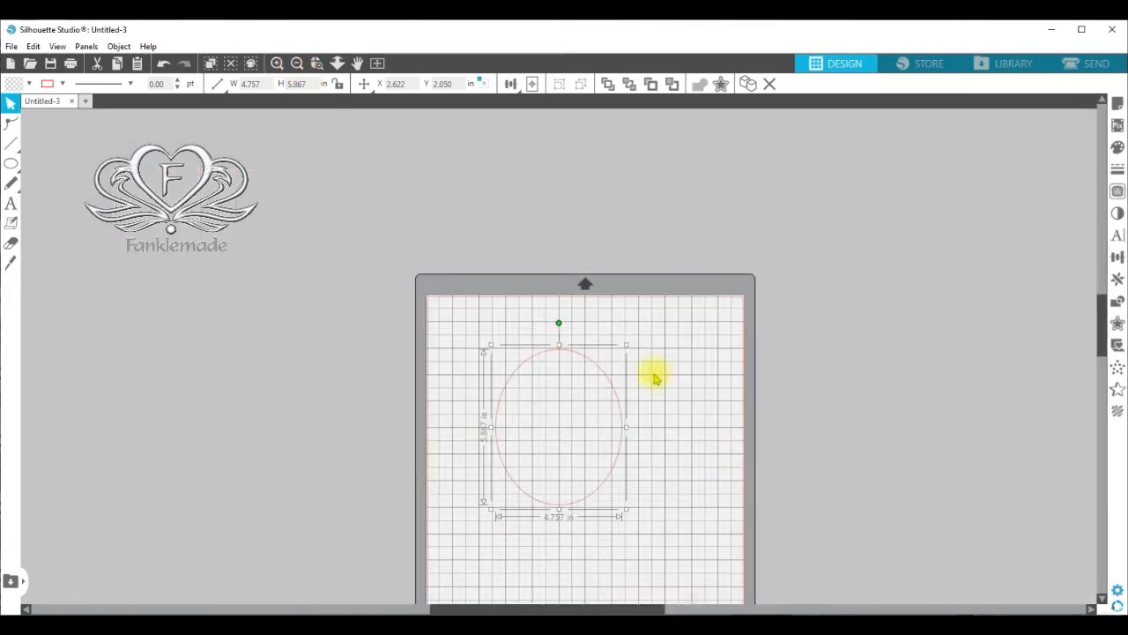
{"action": "left_click_drag", "start_coordinate": [1101, 323], "coordinate": [1101, 351]}
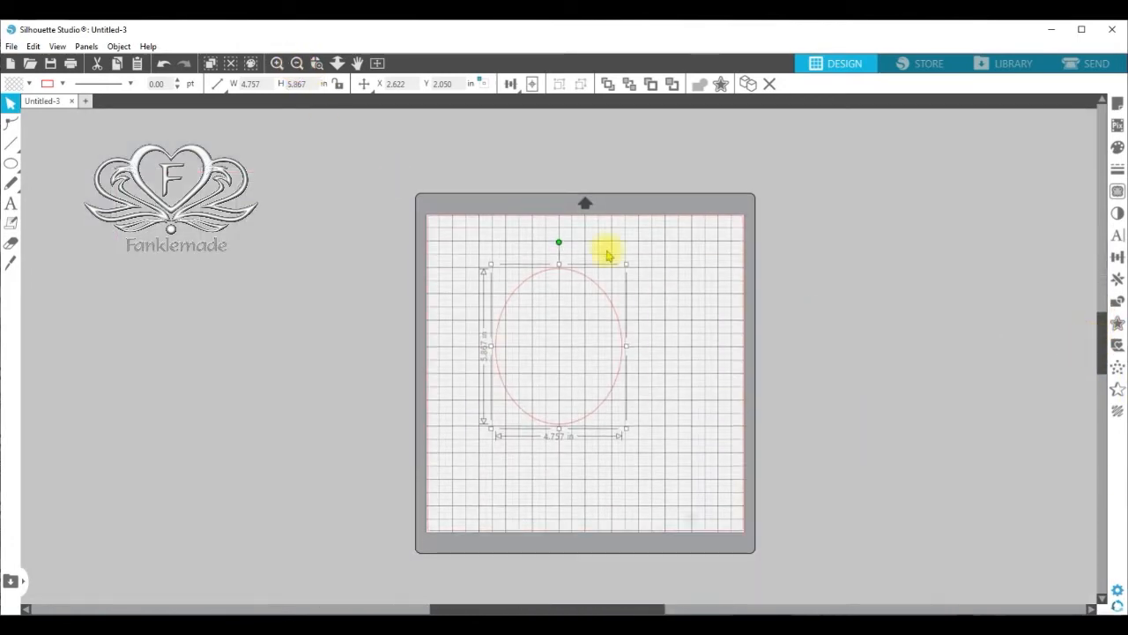
{"action": "left_click", "coordinate": [277, 64]}
{"action": "left_click", "coordinate": [277, 63]}
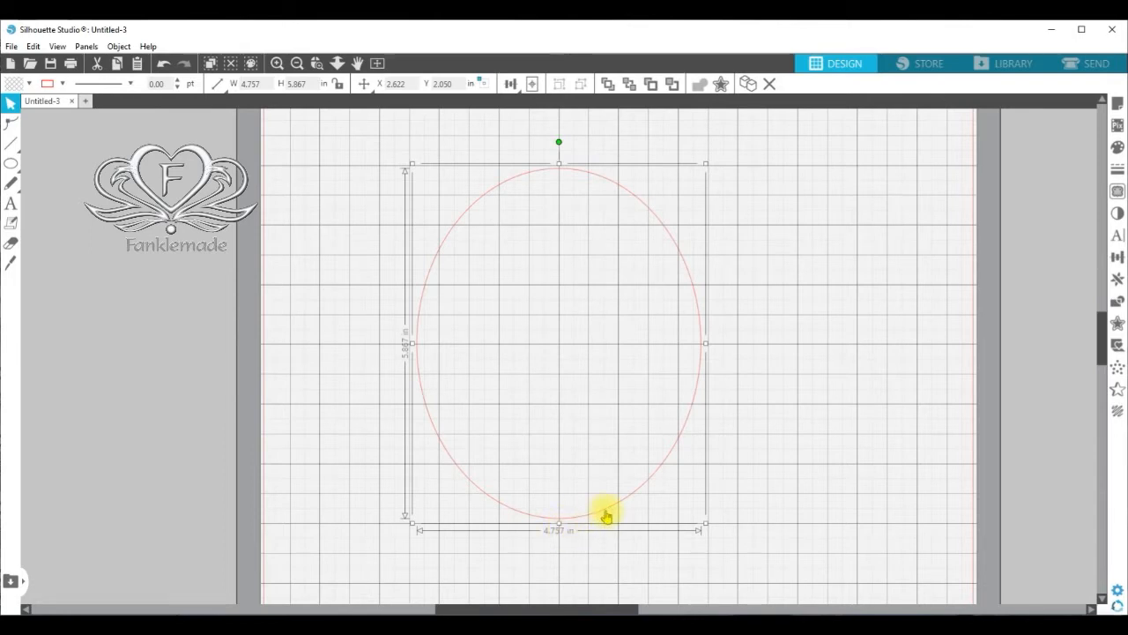
{"action": "left_click", "coordinate": [13, 125]}
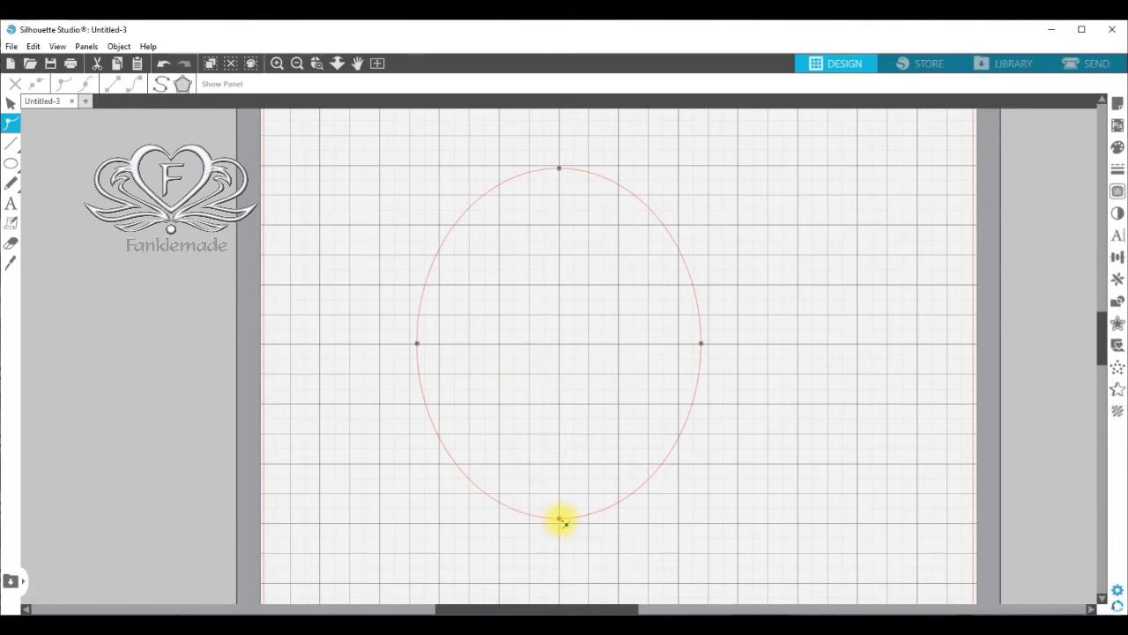
{"action": "left_click", "coordinate": [562, 521]}
{"action": "left_click_drag", "start_coordinate": [559, 521], "coordinate": [563, 589]}
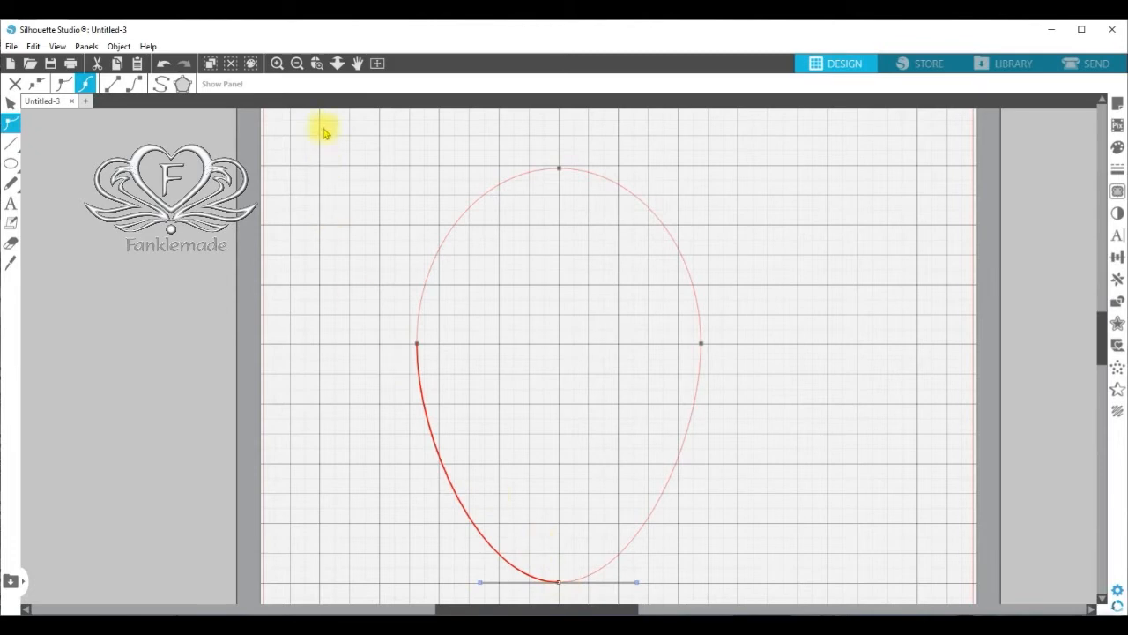
{"action": "left_click", "coordinate": [318, 64]}
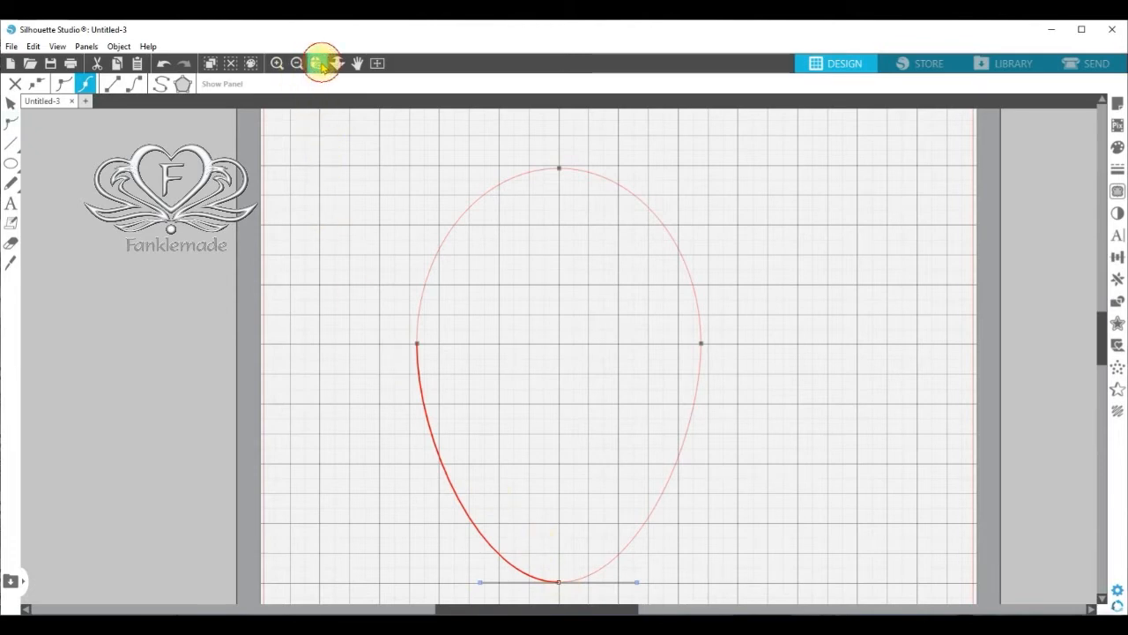
{"action": "left_click", "coordinate": [558, 579]}
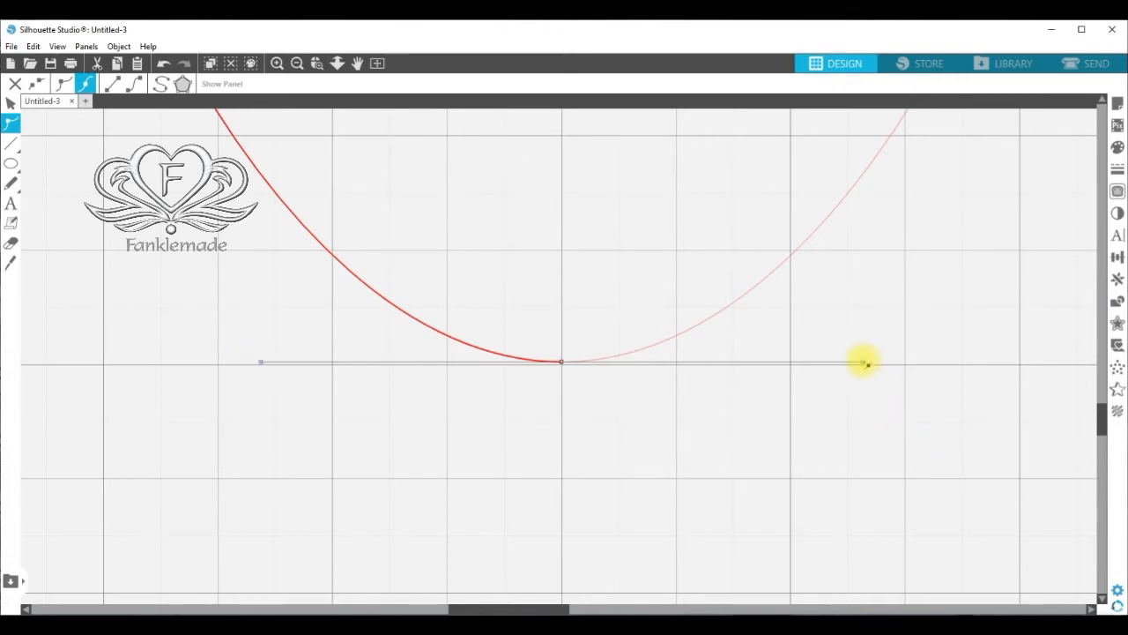
{"action": "mouse_move", "coordinate": [863, 363]}
{"action": "left_mouse_down"}
{"action": "mouse_move", "coordinate": [866, 386]}
{"action": "mouse_move", "coordinate": [875, 378]}
{"action": "left_mouse_up"}
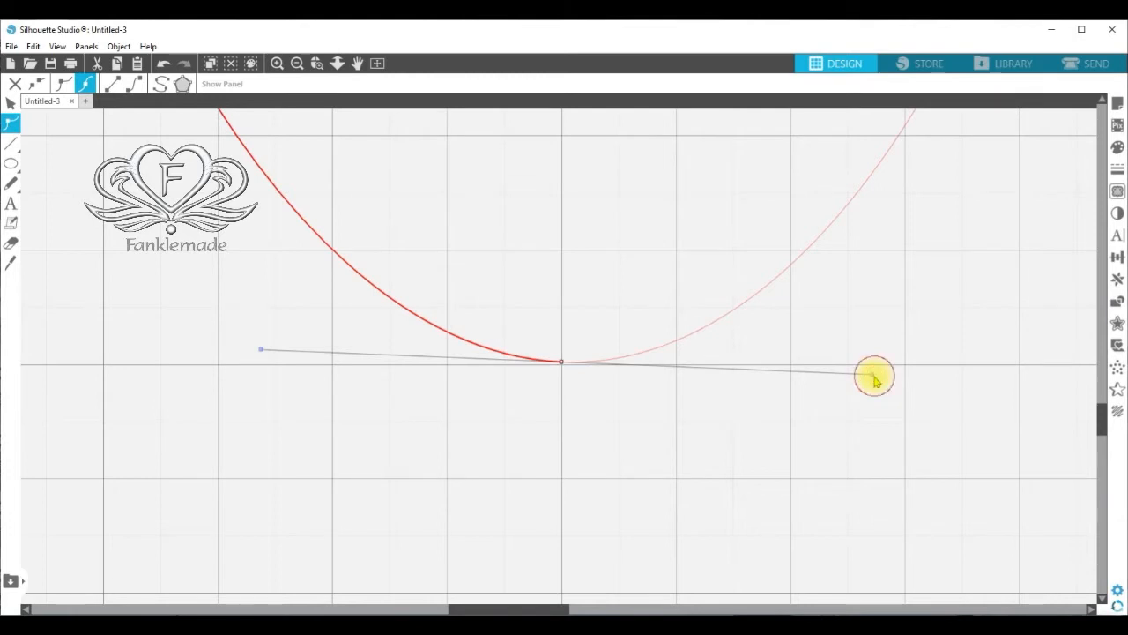
{"action": "left_click_drag", "start_coordinate": [877, 378], "coordinate": [877, 384]}
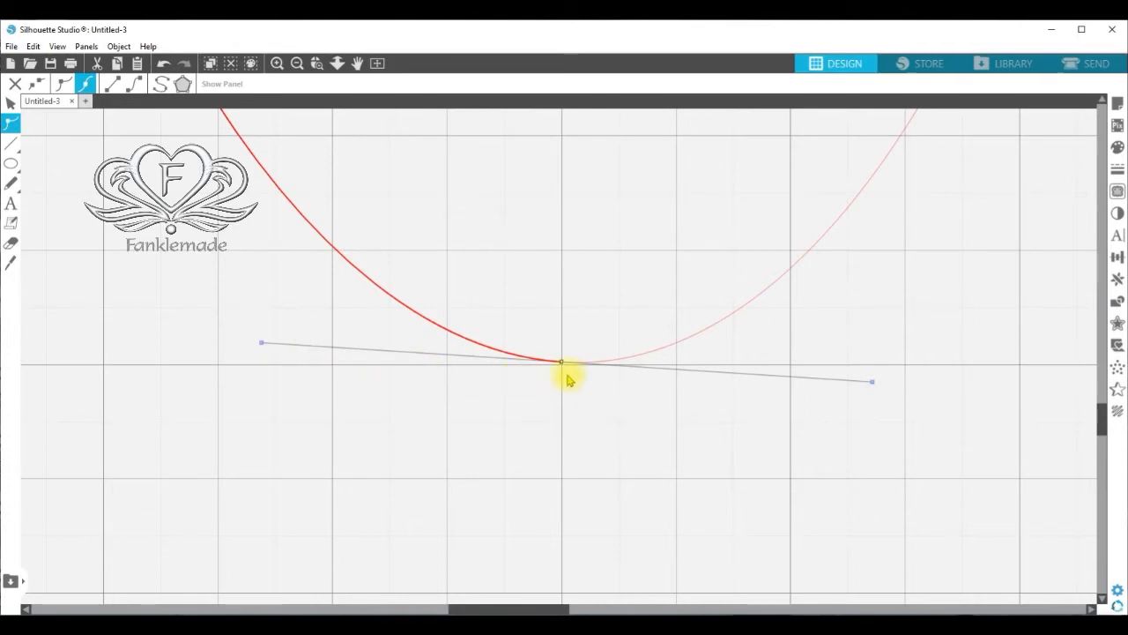
{"action": "left_click", "coordinate": [162, 67]}
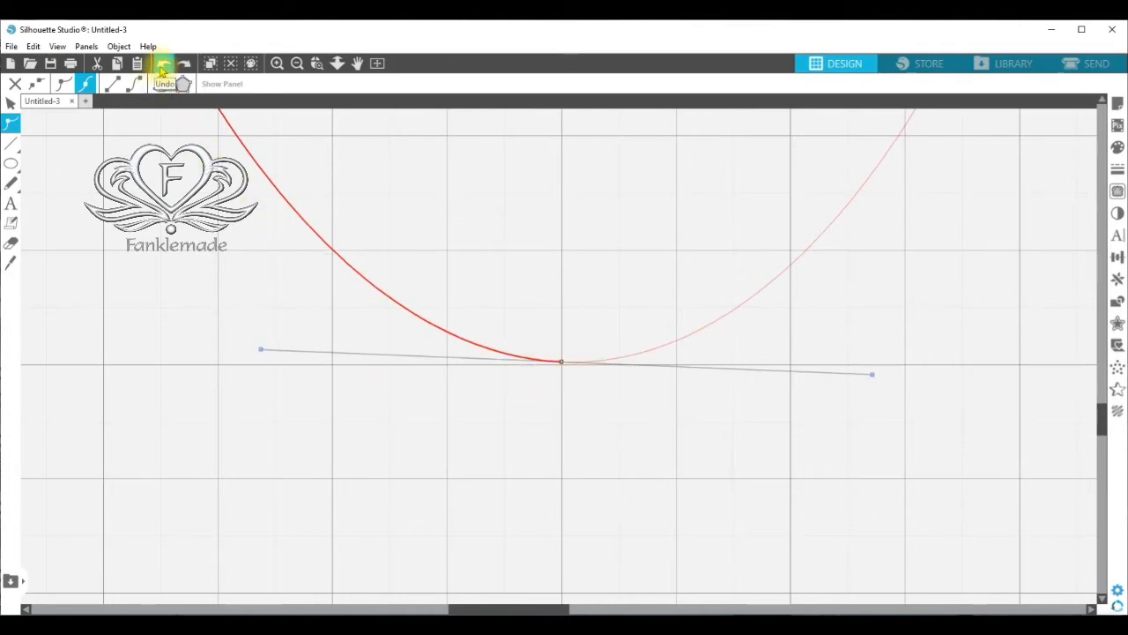
{"action": "left_click", "coordinate": [161, 70]}
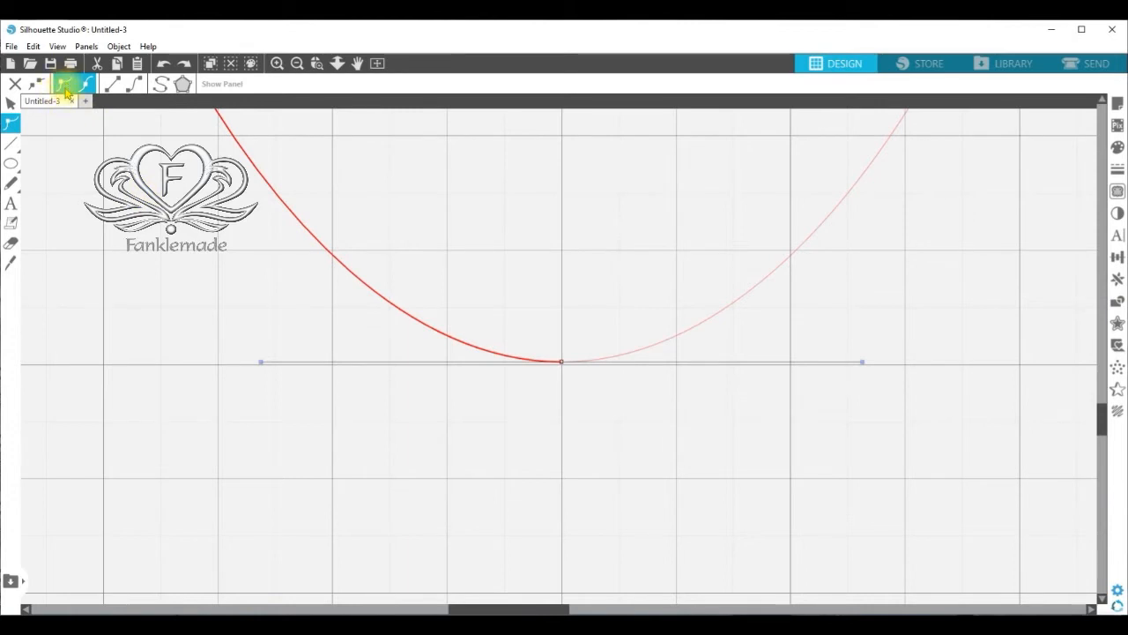
Make the bottom point a corner point and pull its left control handle in horizontally until it almost meets the point
{"action": "left_click", "coordinate": [62, 86]}
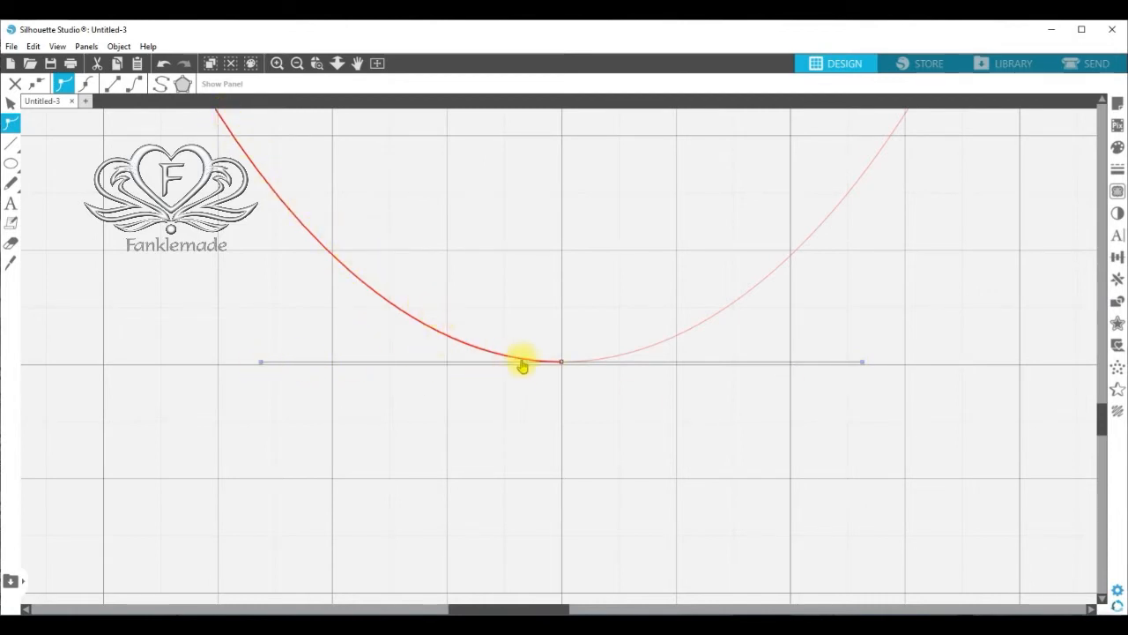
{"action": "left_click_drag", "start_coordinate": [262, 362], "coordinate": [401, 375]}
{"action": "left_click_drag", "start_coordinate": [469, 376], "coordinate": [559, 366]}
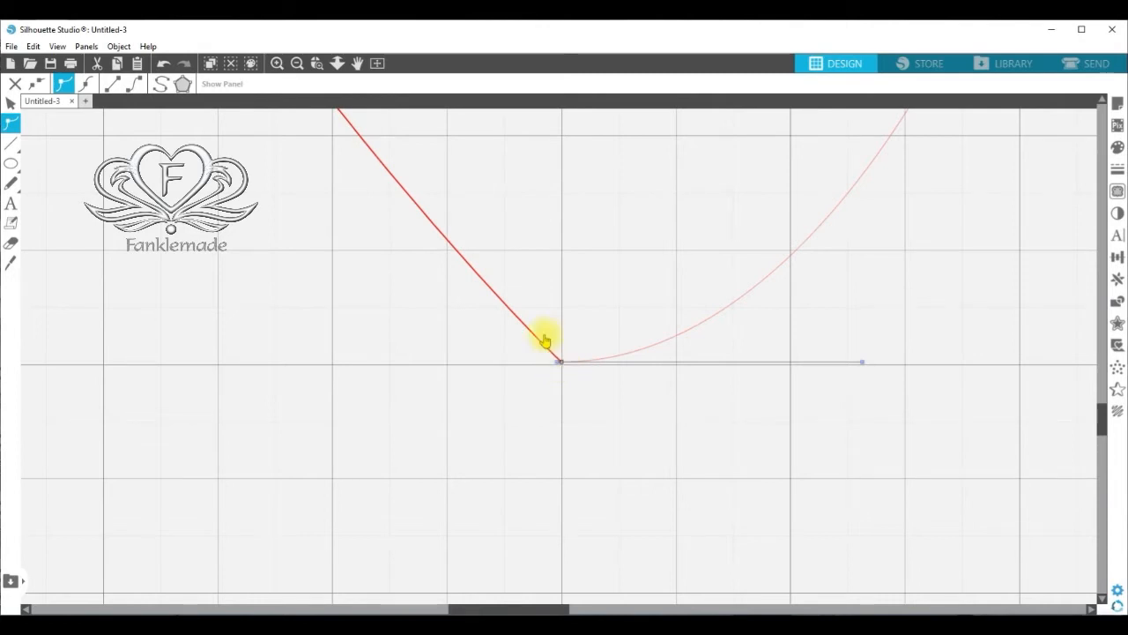
{"action": "left_click", "coordinate": [318, 62]}
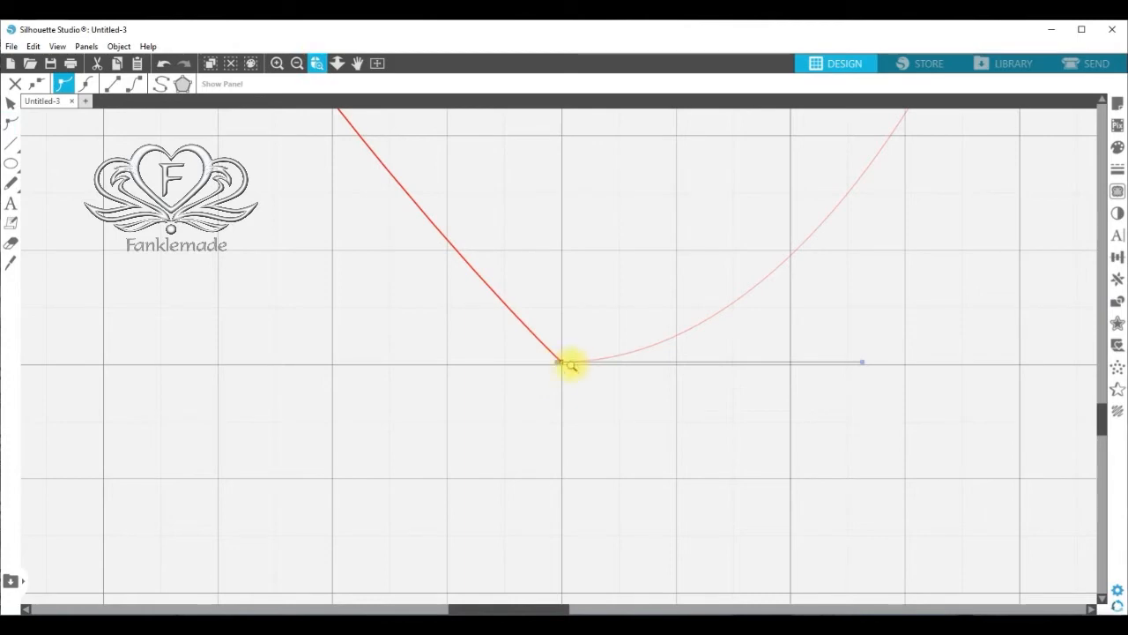
{"action": "left_click", "coordinate": [564, 360]}
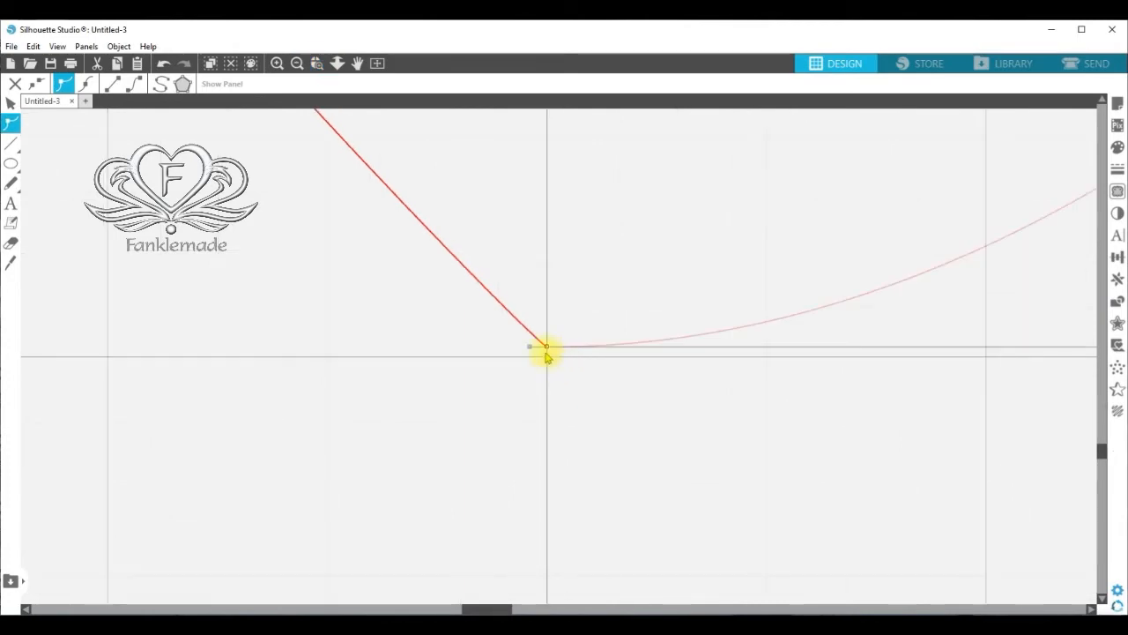
{"action": "left_click_drag", "start_coordinate": [530, 347], "coordinate": [540, 346]}
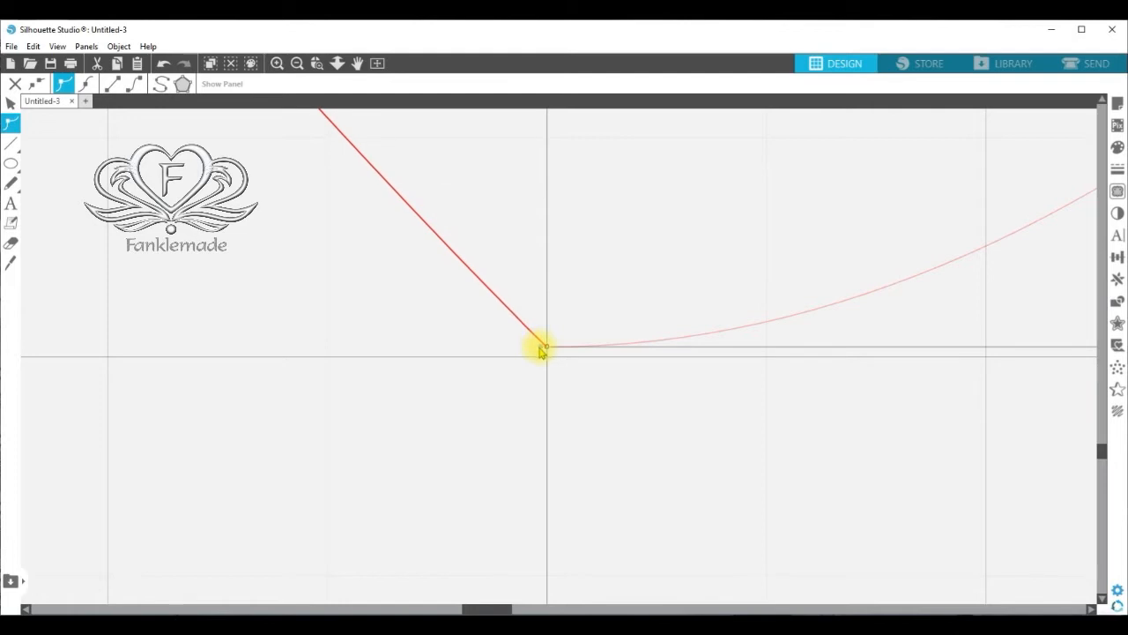
Pull the bottom corner point's right control handle in horizontally to mirror the left handle, sharpening the tip
{"action": "left_click_drag", "start_coordinate": [477, 608], "coordinate": [503, 608]}
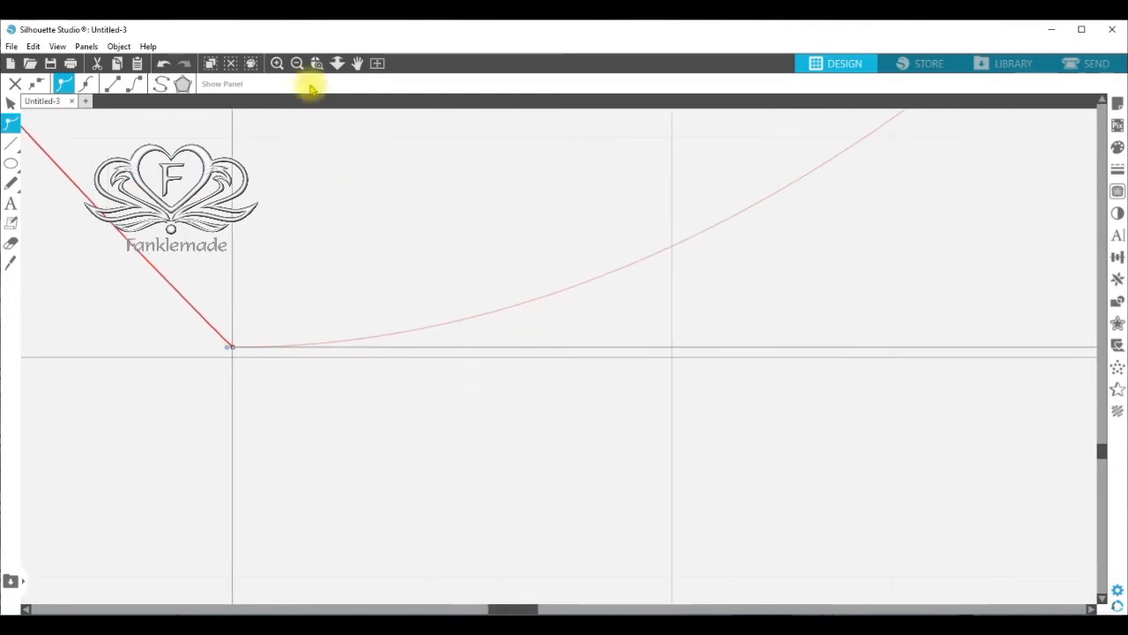
{"action": "left_click", "coordinate": [297, 63]}
{"action": "left_click", "coordinate": [297, 63]}
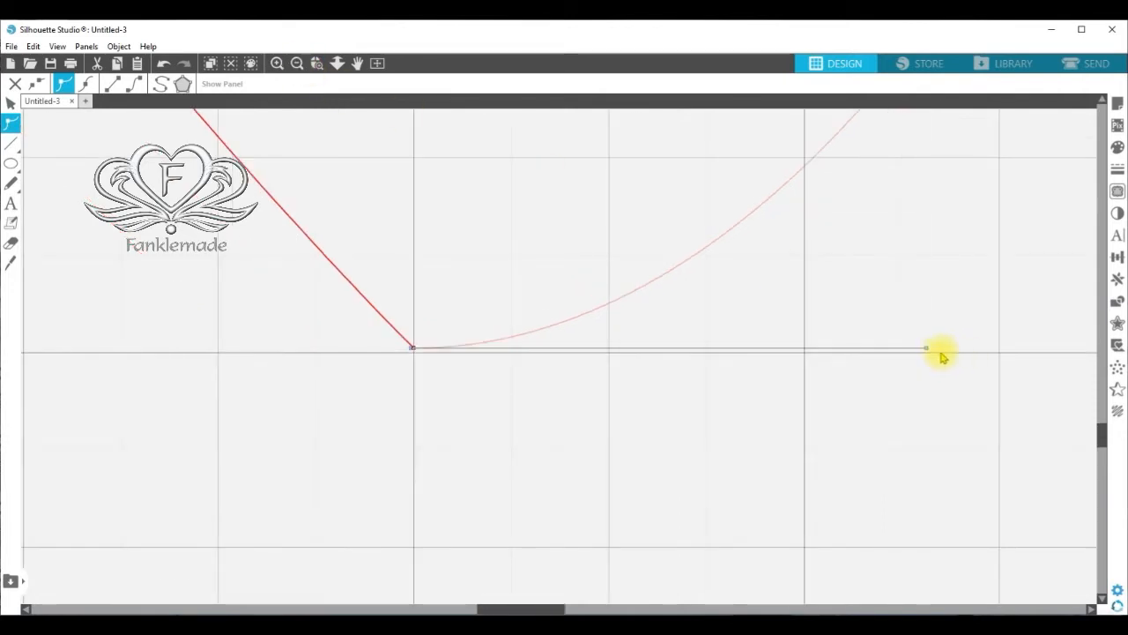
{"action": "left_click_drag", "start_coordinate": [929, 348], "coordinate": [422, 351]}
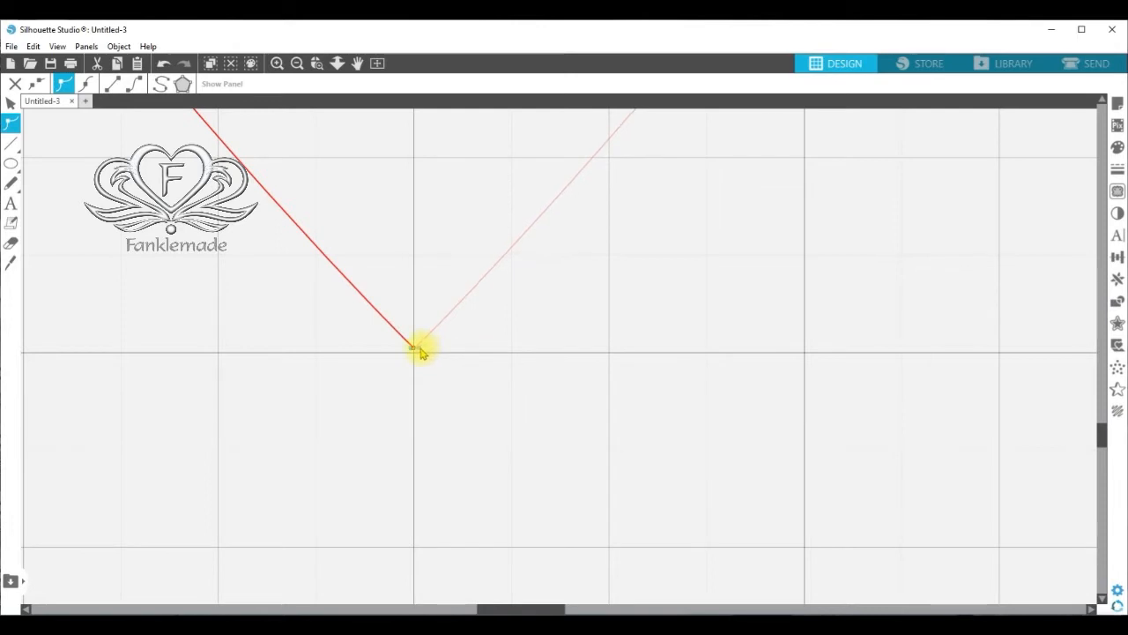
{"action": "left_click", "coordinate": [316, 62]}
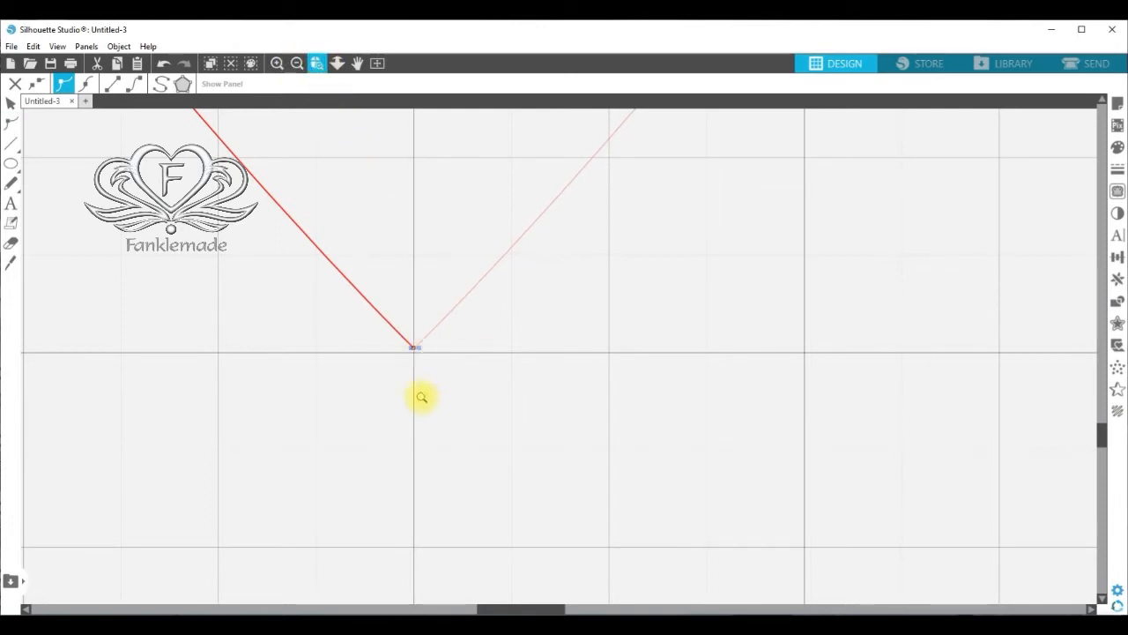
{"action": "left_click", "coordinate": [415, 345]}
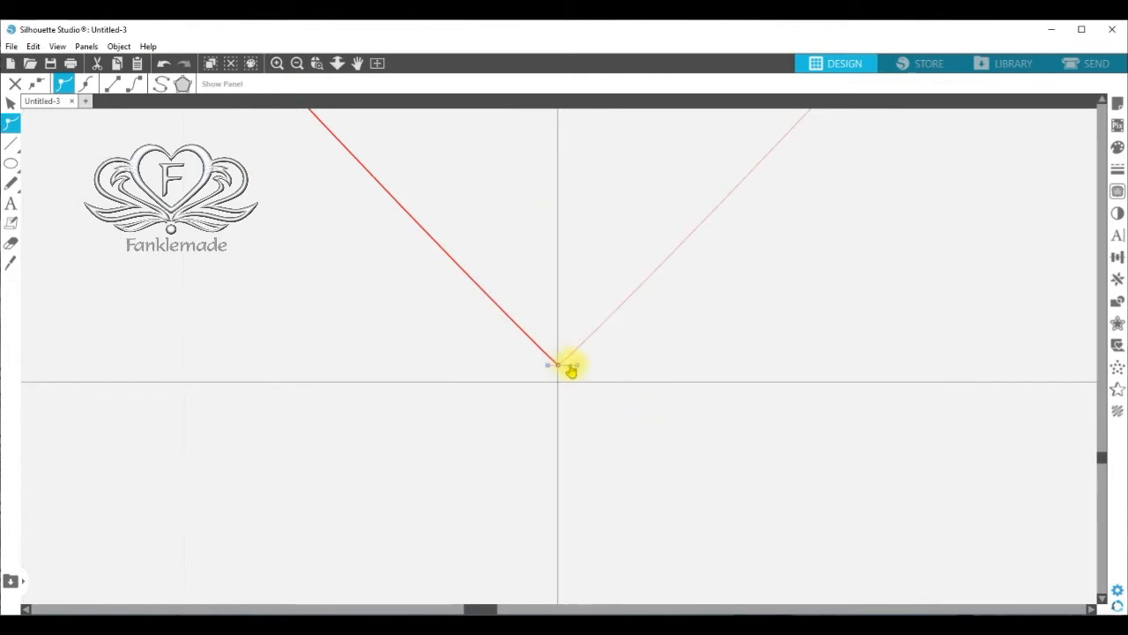
{"action": "left_click_drag", "start_coordinate": [573, 365], "coordinate": [563, 367]}
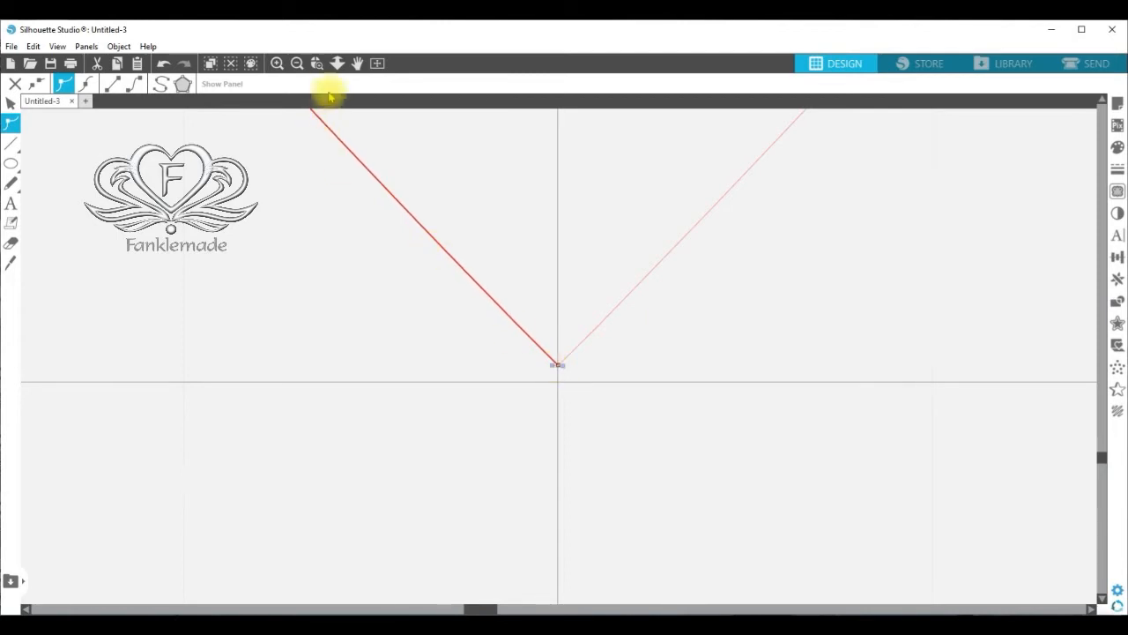
{"action": "left_click", "coordinate": [296, 67]}
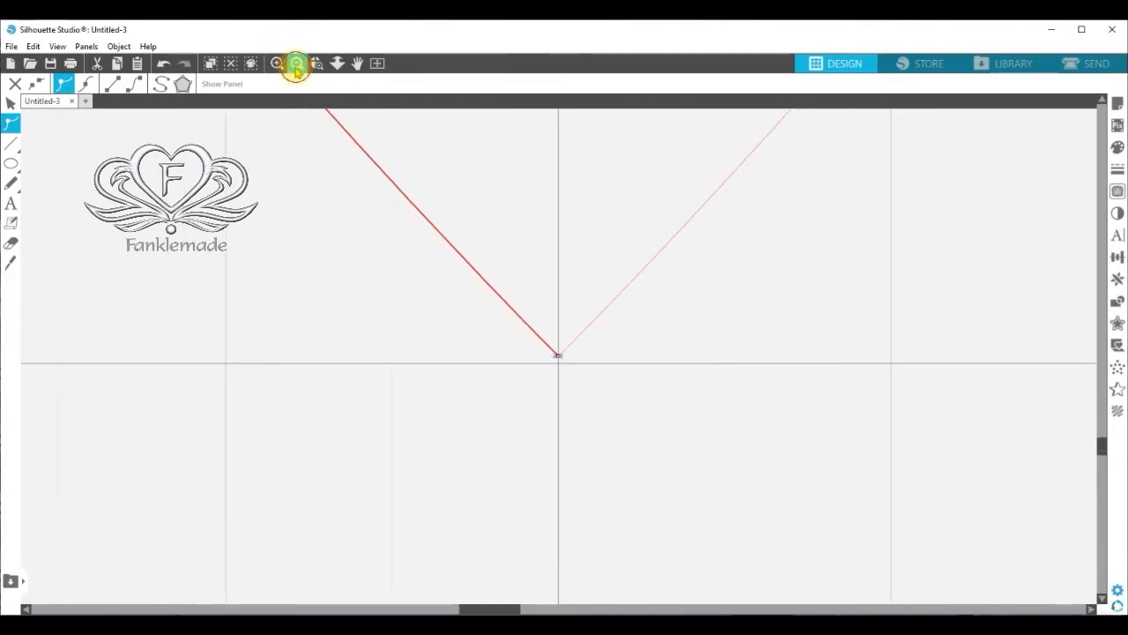
{"action": "left_click", "coordinate": [278, 63]}
{"action": "left_click", "coordinate": [278, 63]}
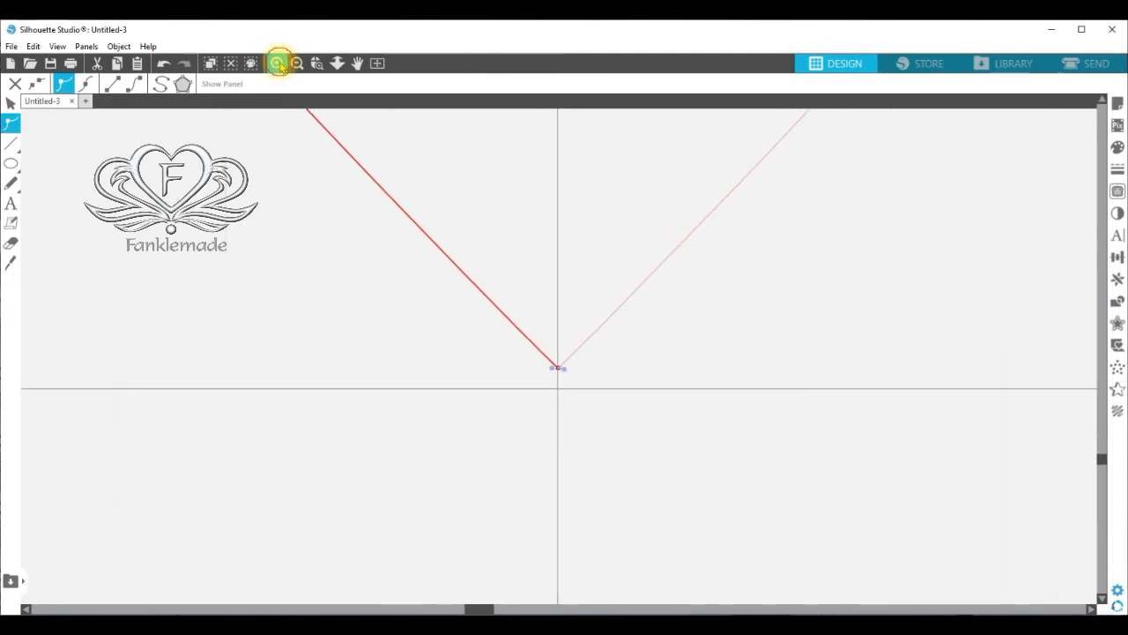
{"action": "left_click", "coordinate": [296, 63]}
{"action": "left_click", "coordinate": [296, 64]}
{"action": "left_click", "coordinate": [296, 63]}
{"action": "left_click", "coordinate": [296, 64]}
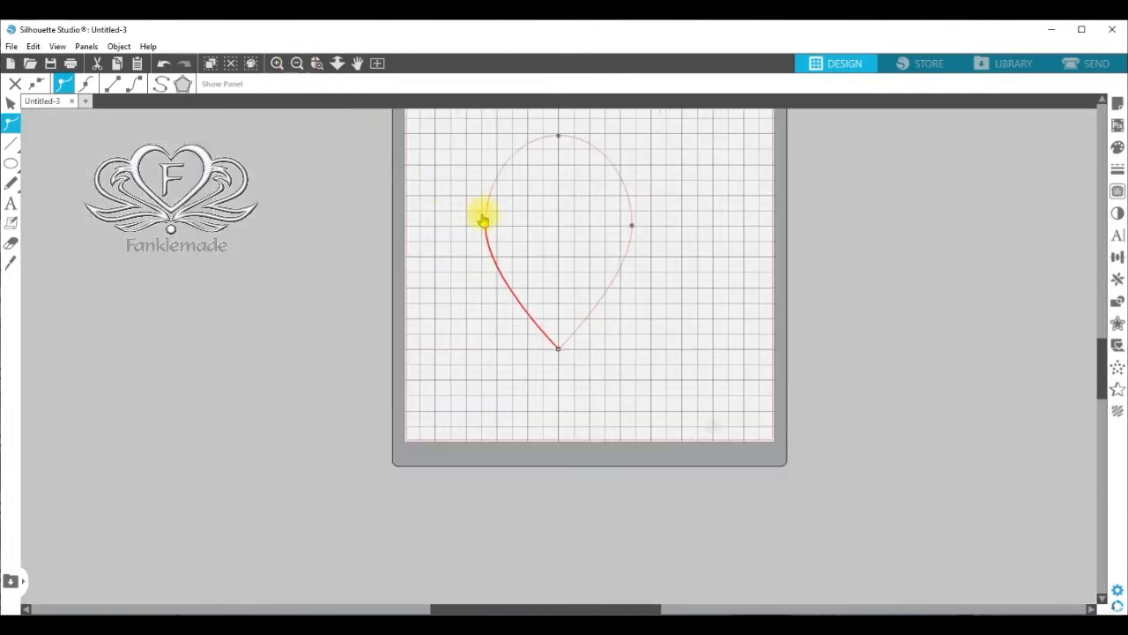
Finish editing the teardrop's points and reposition the whole shape near the middle of the mat
{"action": "left_click_drag", "start_coordinate": [605, 294], "coordinate": [626, 313]}
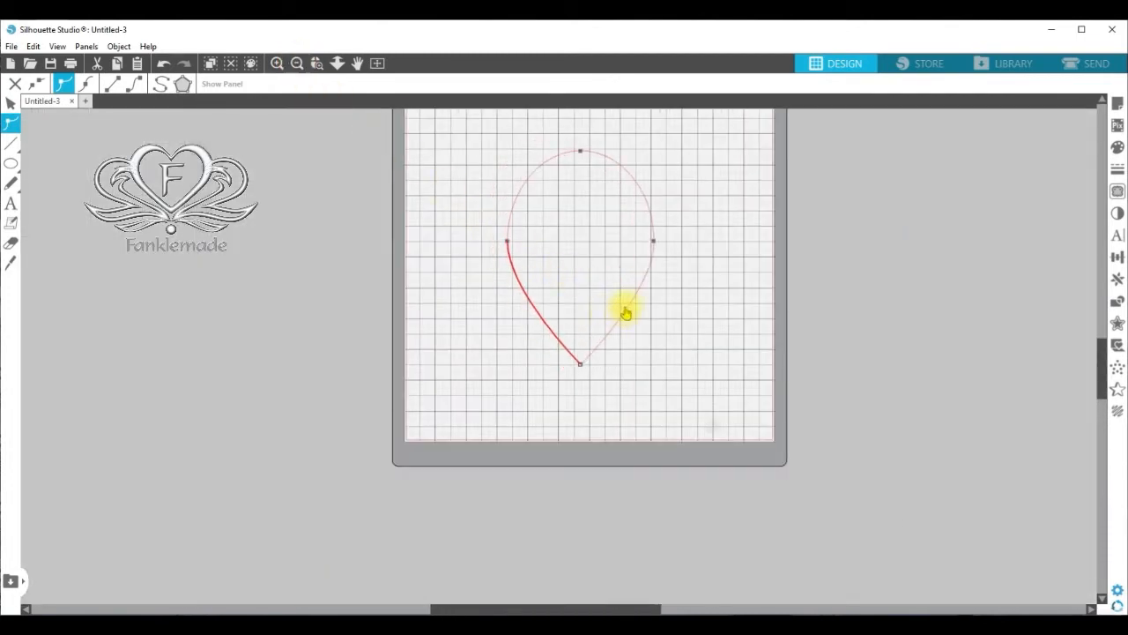
{"action": "left_click", "coordinate": [662, 325]}
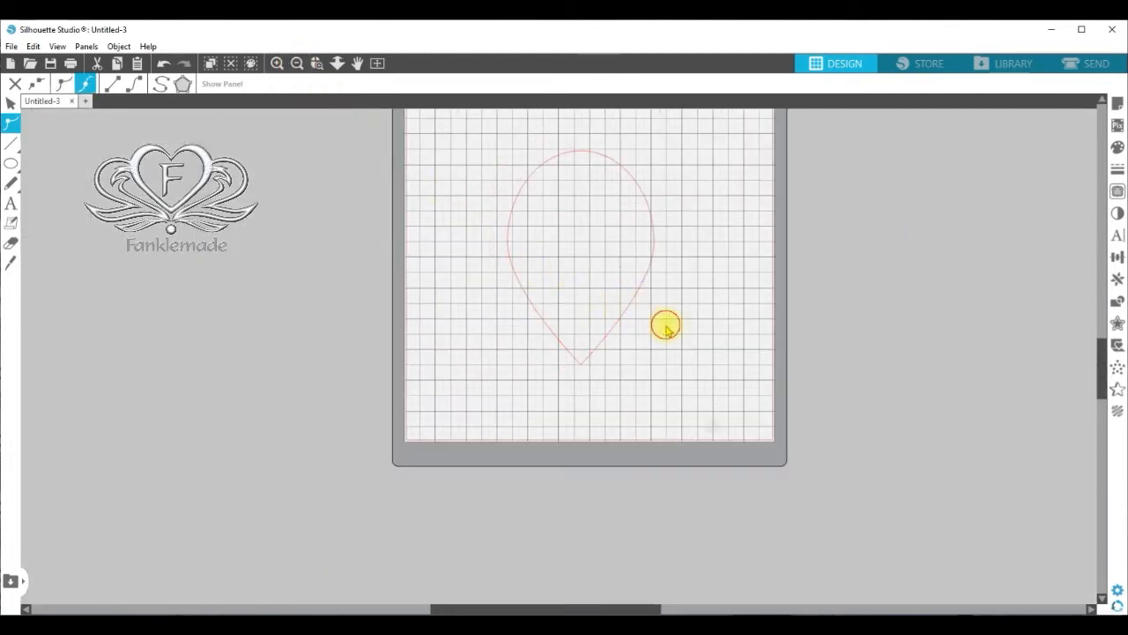
{"action": "left_click_drag", "start_coordinate": [617, 327], "coordinate": [607, 320]}
{"action": "left_click", "coordinate": [607, 320]}
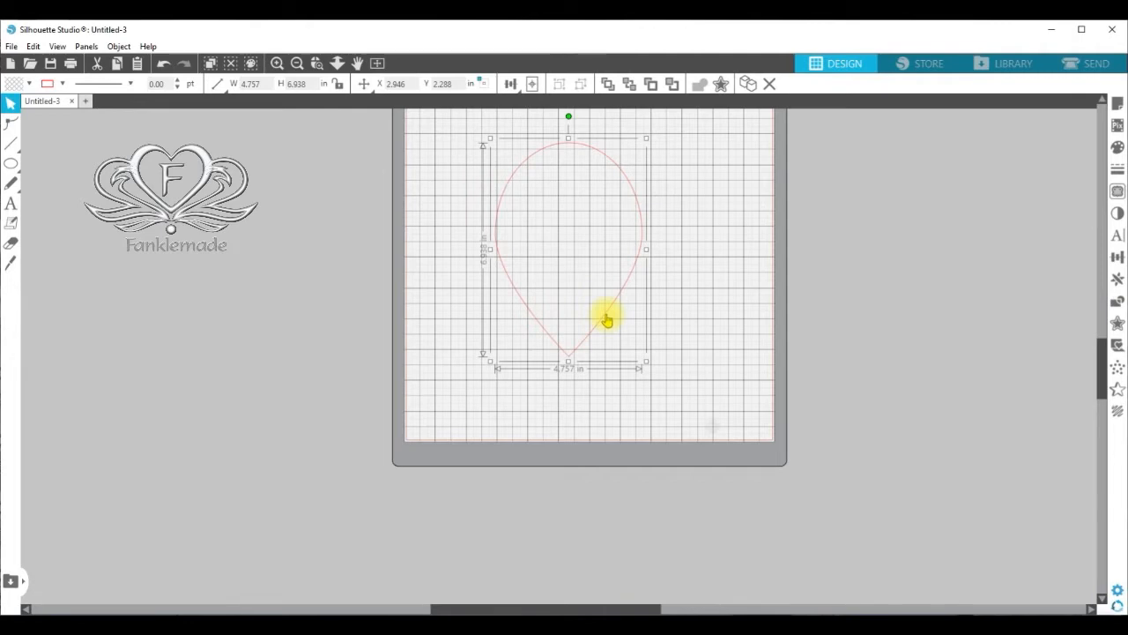
Copy the teardrop and paste a duplicate of it onto the mat
{"action": "right_click", "coordinate": [608, 320]}
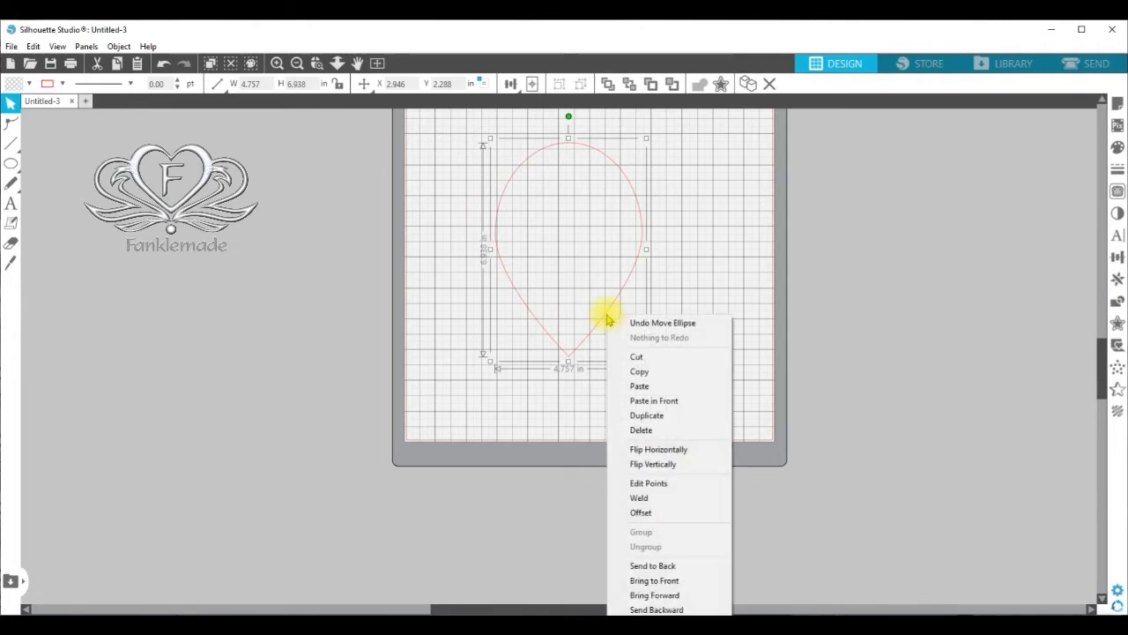
{"action": "left_click", "coordinate": [628, 369]}
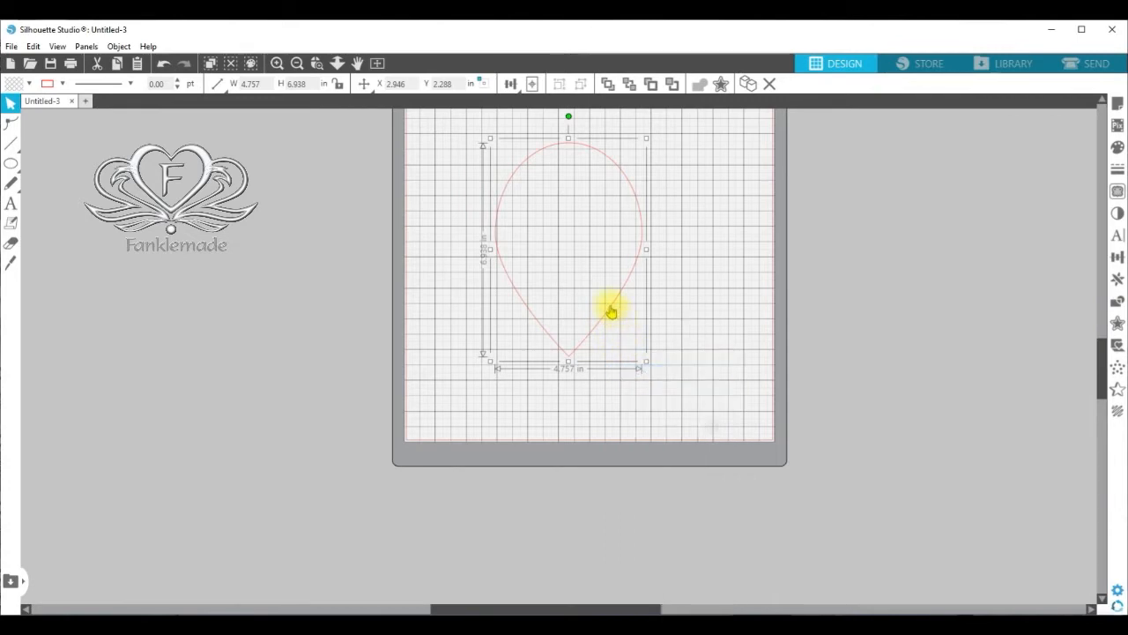
{"action": "right_click", "coordinate": [610, 309]}
{"action": "left_click", "coordinate": [639, 376]}
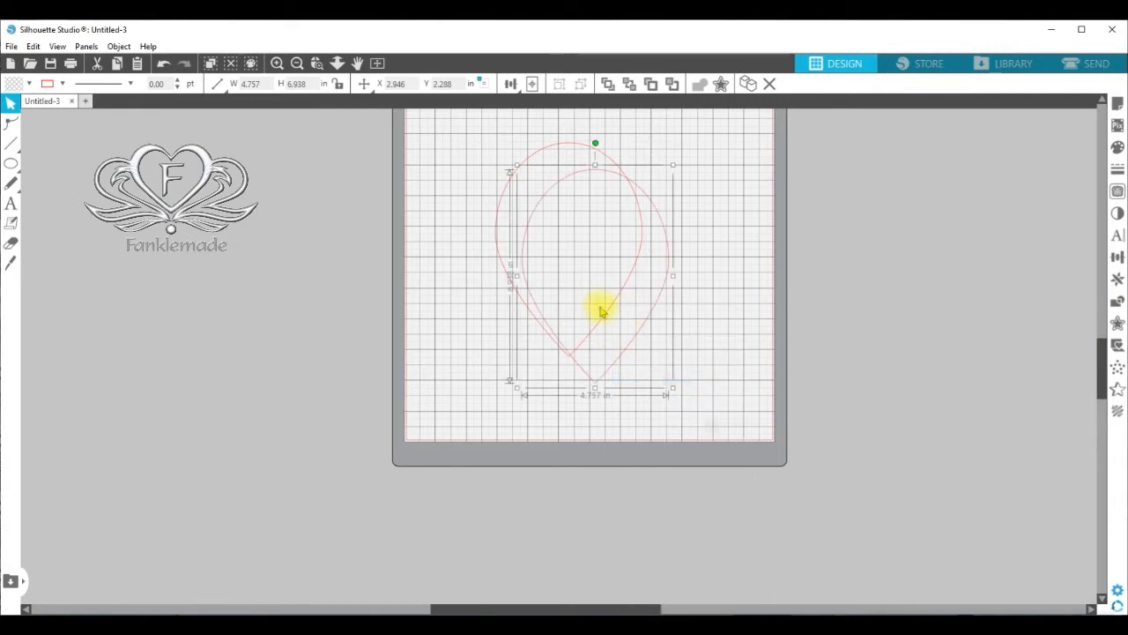
Flip the pasted teardrop horizontally and lay it over the original with the tips nearly matching
{"action": "right_click", "coordinate": [643, 328]}
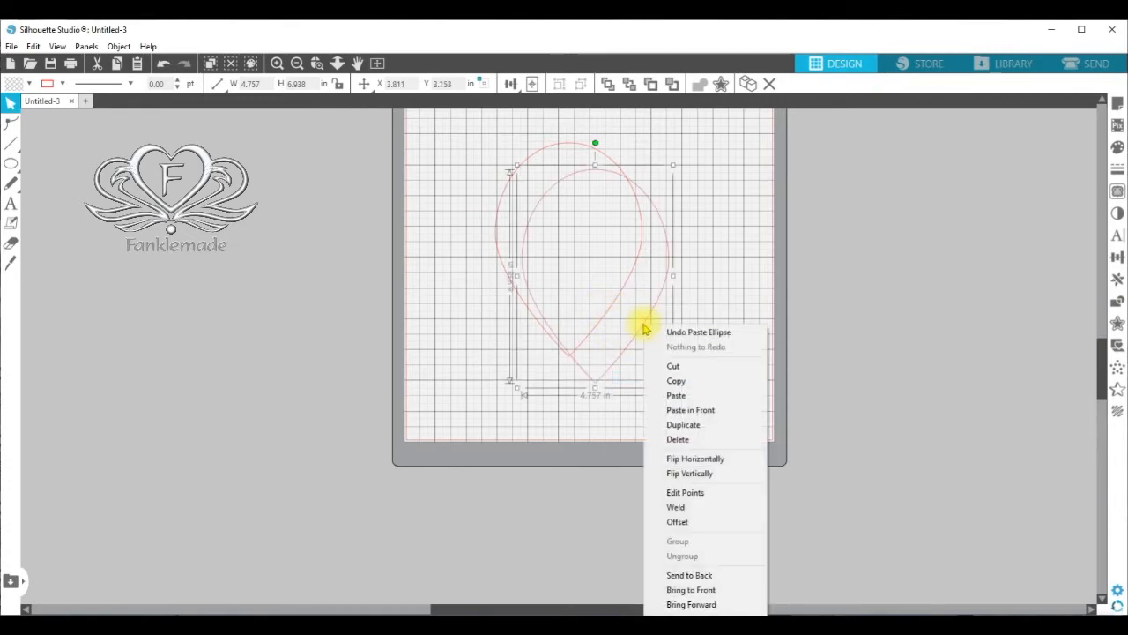
{"action": "left_click", "coordinate": [687, 458]}
{"action": "left_click_drag", "start_coordinate": [653, 339], "coordinate": [615, 297]}
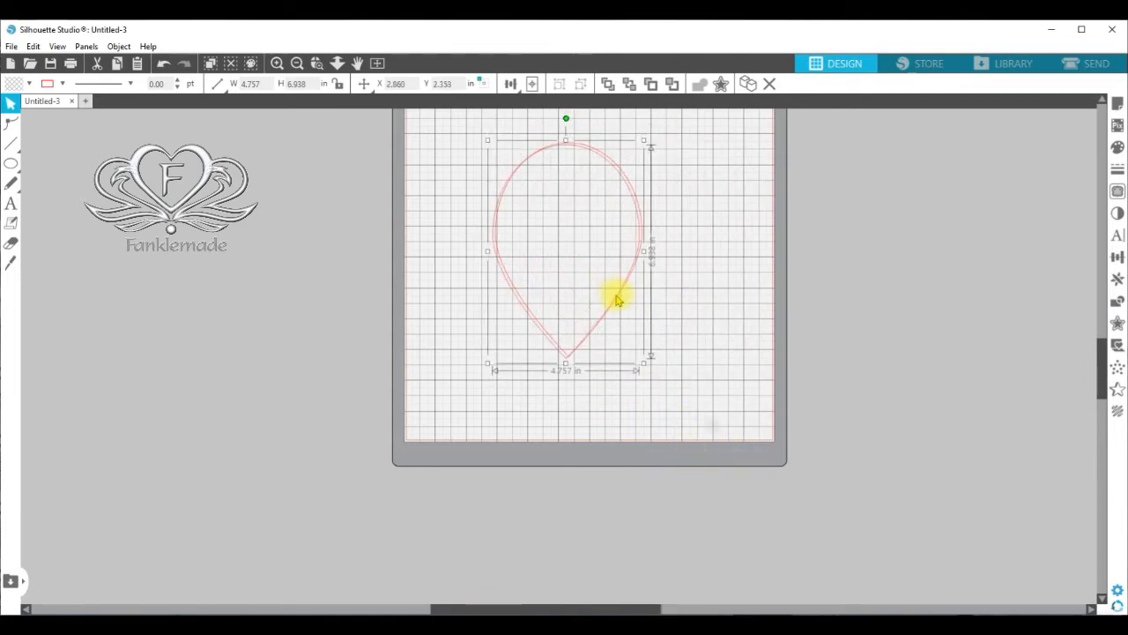
Centre the original and flipped teardrops on each other and weld them into one symmetrical shape
{"action": "left_click_drag", "start_coordinate": [463, 132], "coordinate": [659, 333]}
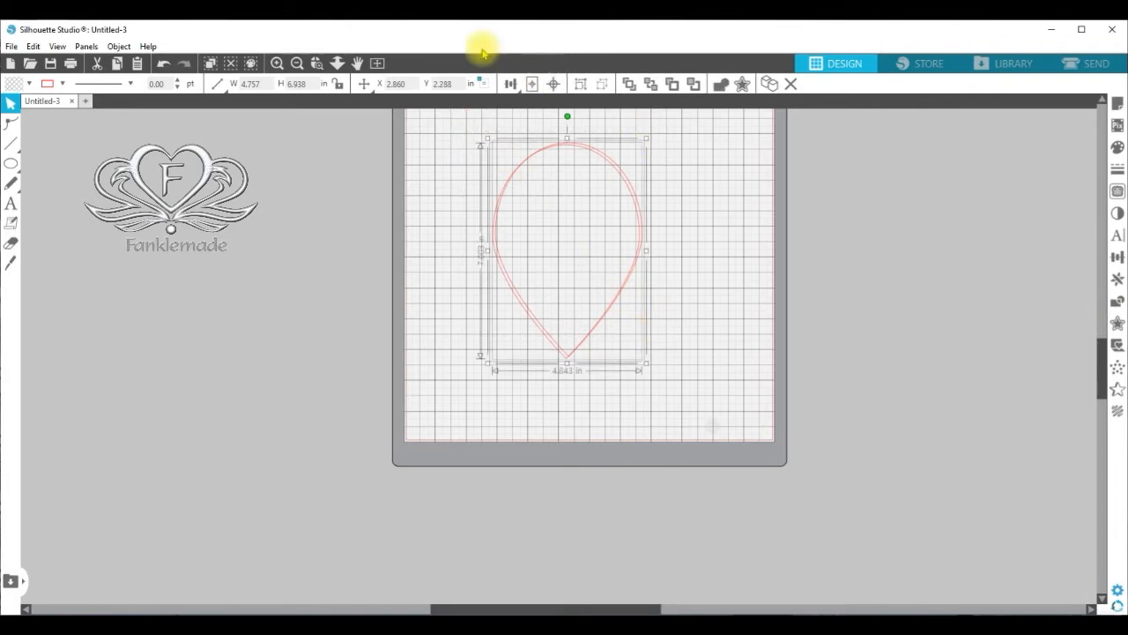
{"action": "left_click", "coordinate": [552, 85]}
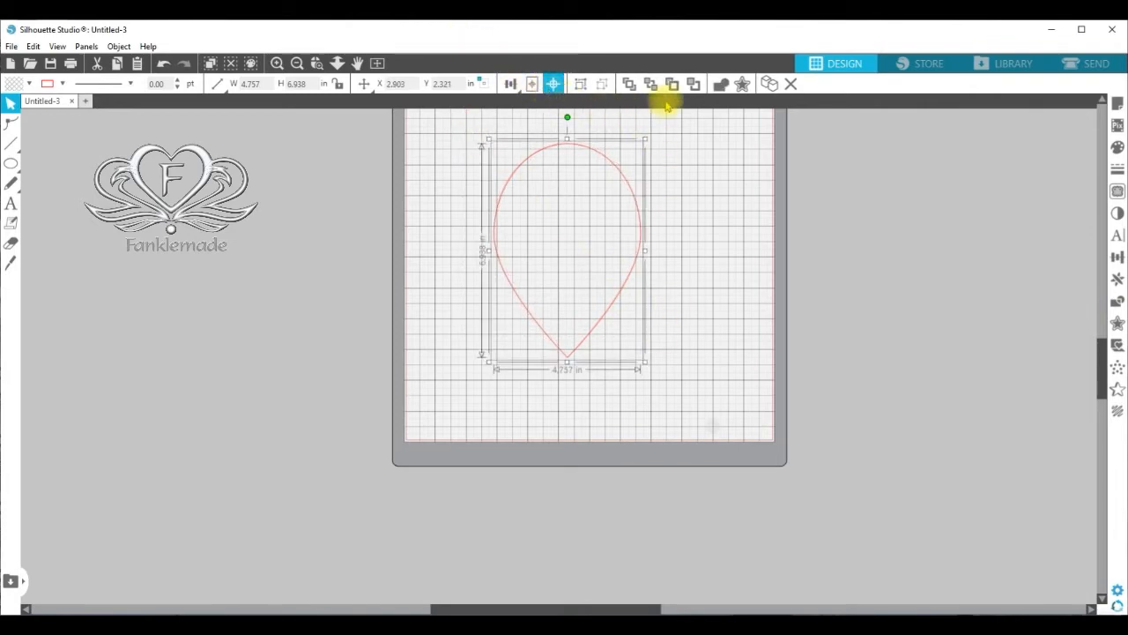
{"action": "left_click", "coordinate": [721, 83]}
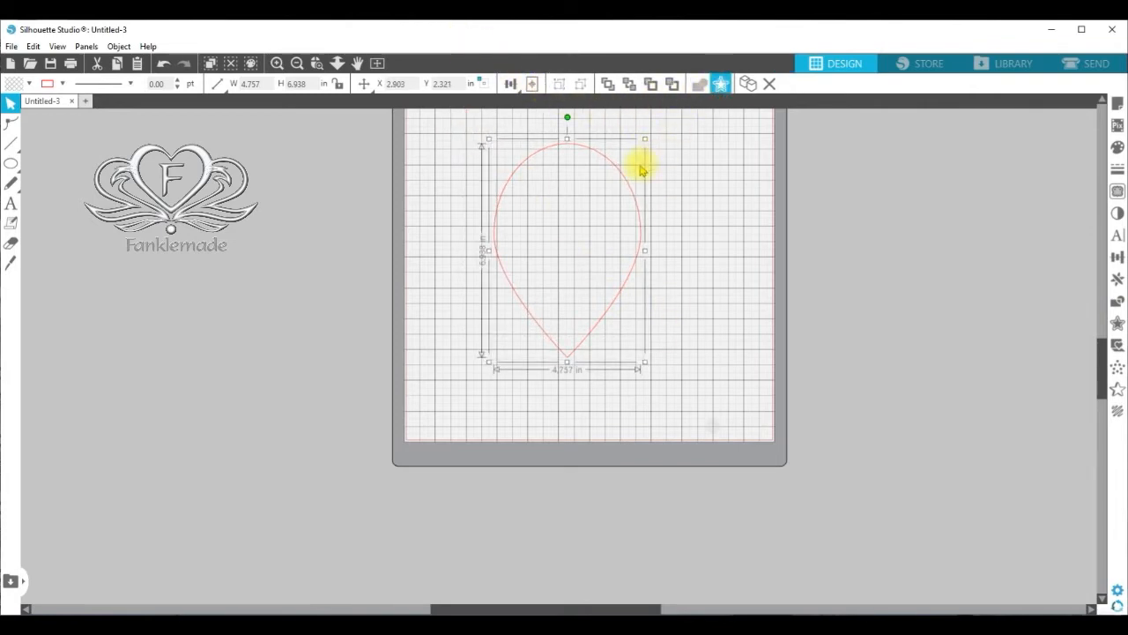
Move the welded teardrop to about the middle of the mat and deselect it
{"action": "left_click_drag", "start_coordinate": [620, 176], "coordinate": [657, 190]}
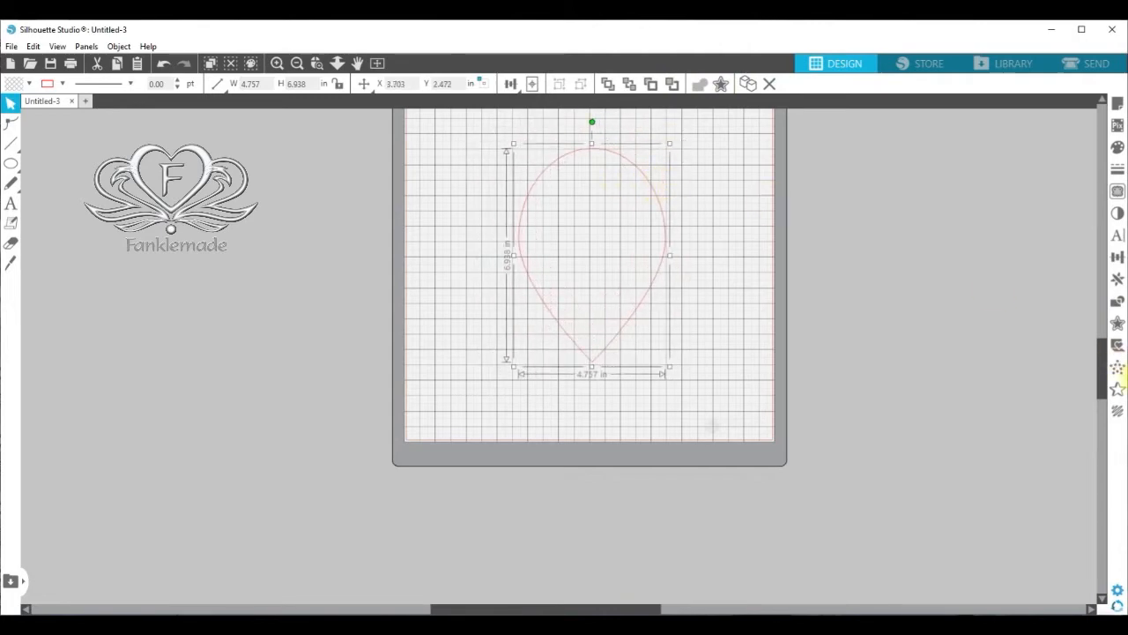
{"action": "left_click_drag", "start_coordinate": [1104, 379], "coordinate": [1108, 352]}
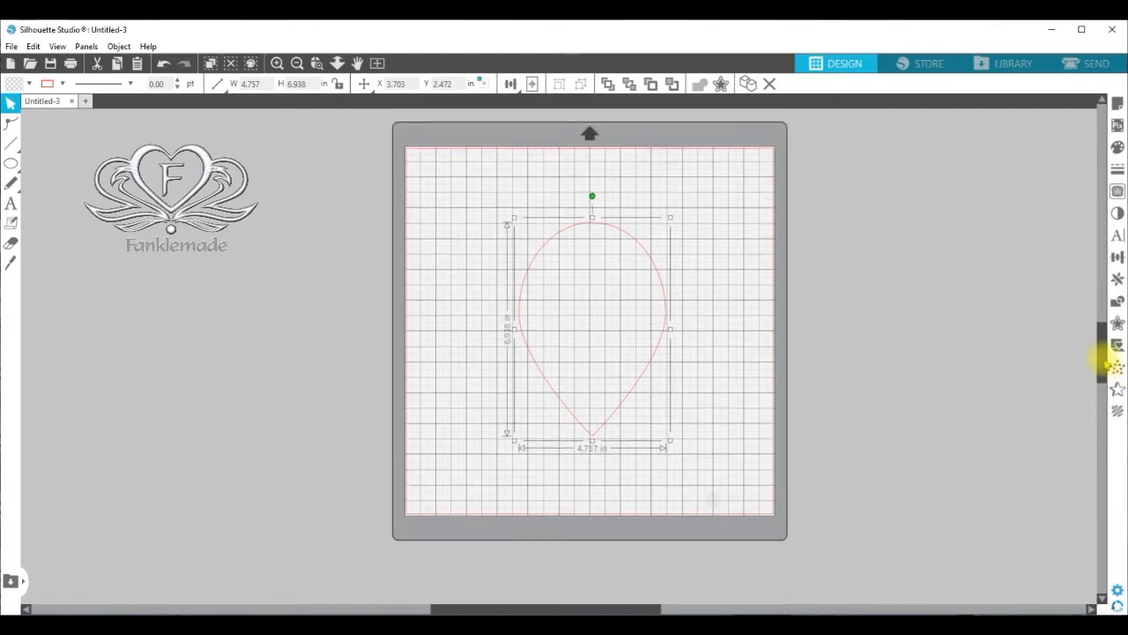
{"action": "left_click_drag", "start_coordinate": [650, 290], "coordinate": [640, 279]}
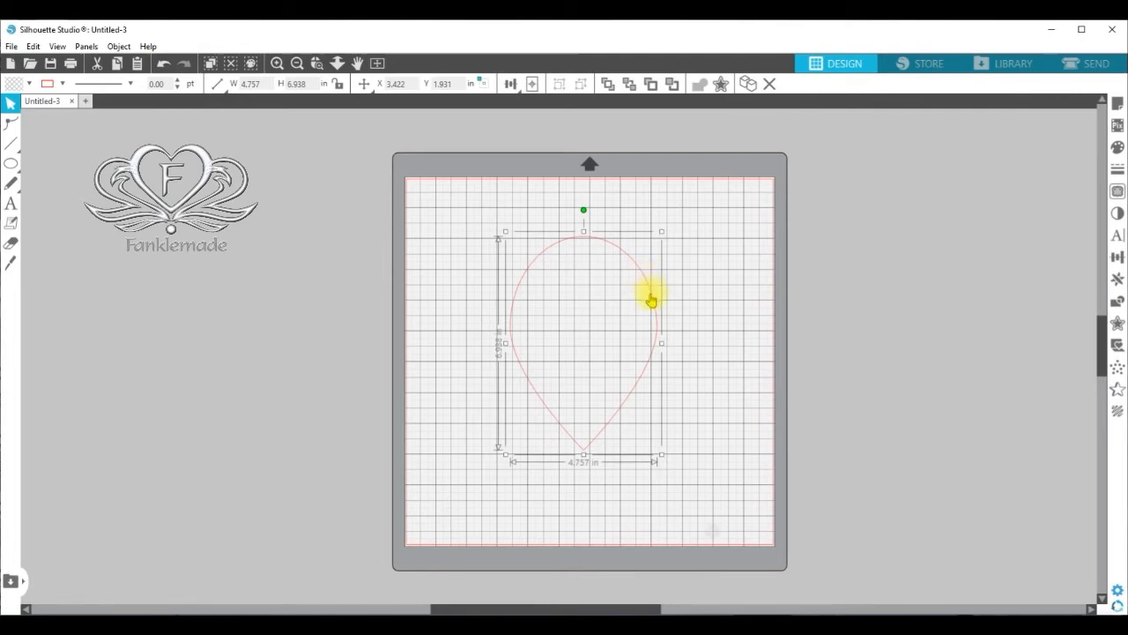
{"action": "left_click", "coordinate": [974, 335]}
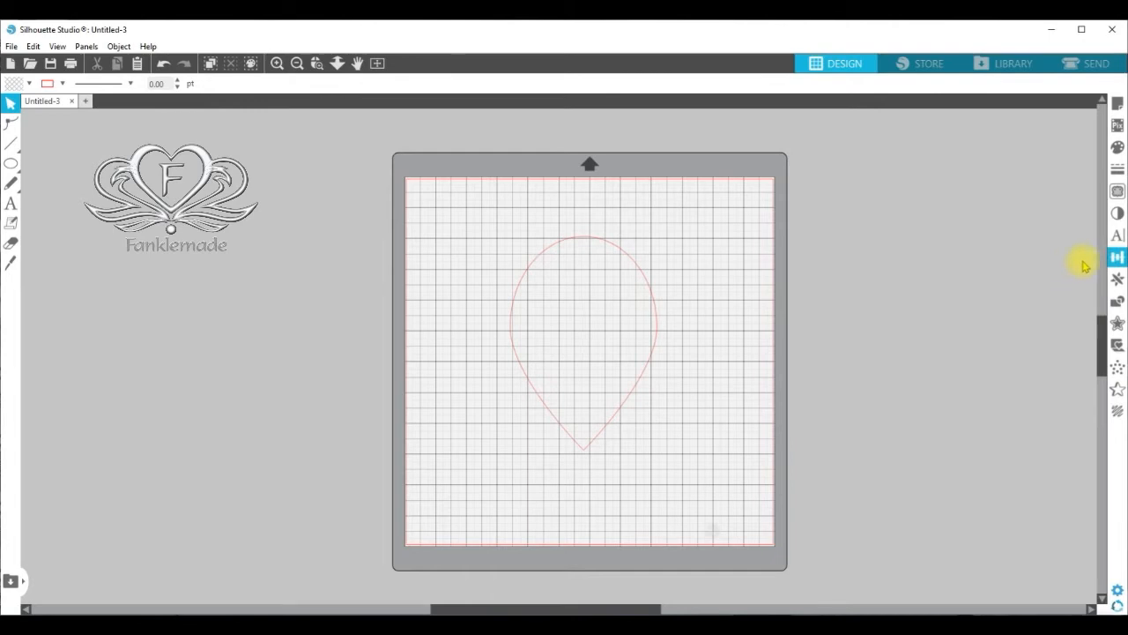
Rotate the teardrop to a custom angle of 20° and move it into the right half of the mat
{"action": "left_click", "coordinate": [1117, 258]}
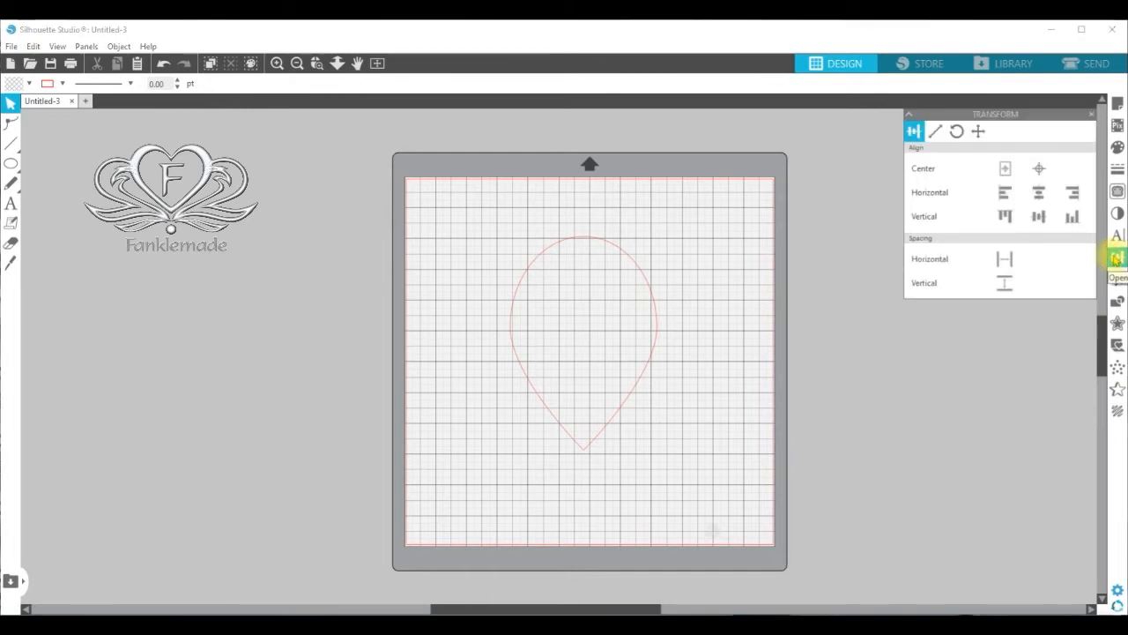
{"action": "left_click", "coordinate": [648, 362]}
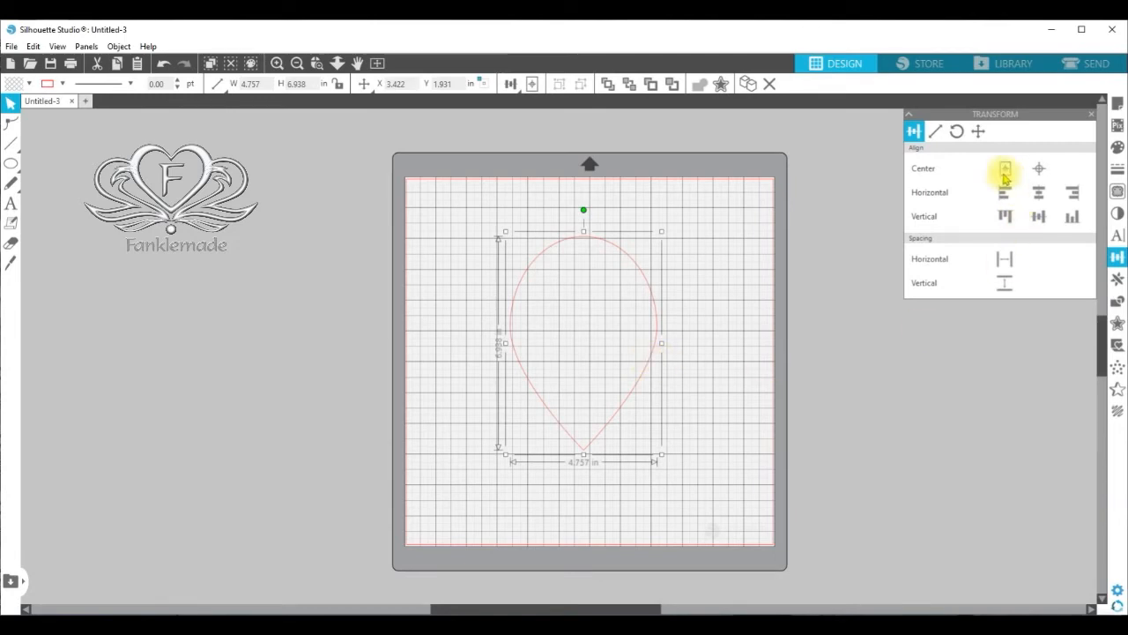
{"action": "left_click", "coordinate": [957, 132]}
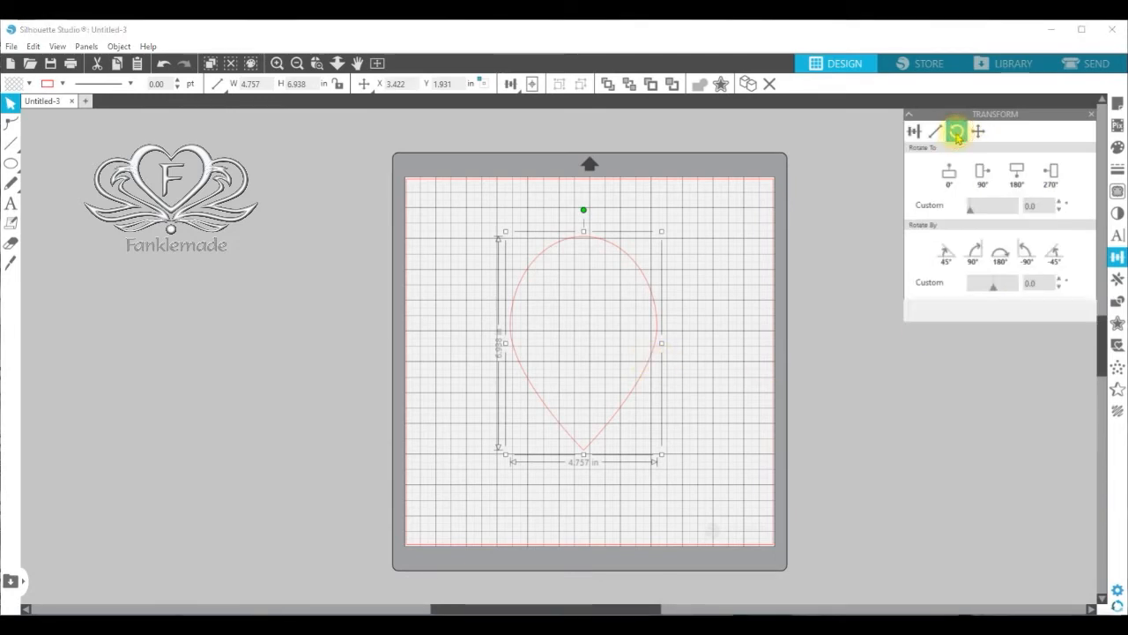
{"action": "left_click", "coordinate": [1035, 206]}
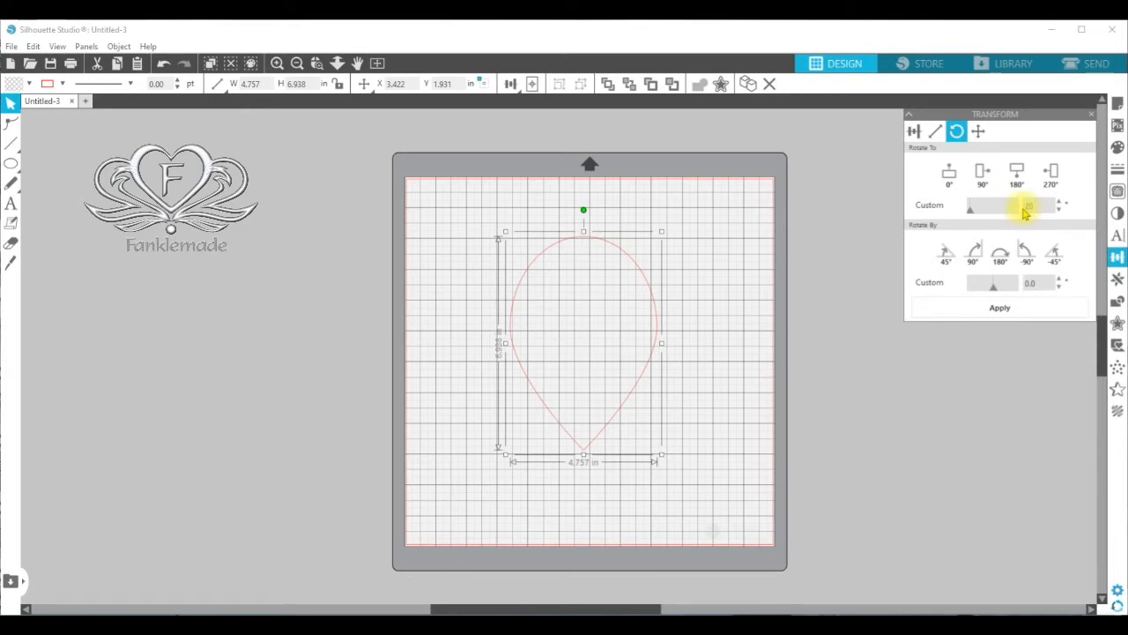
{"action": "left_click", "coordinate": [1000, 306]}
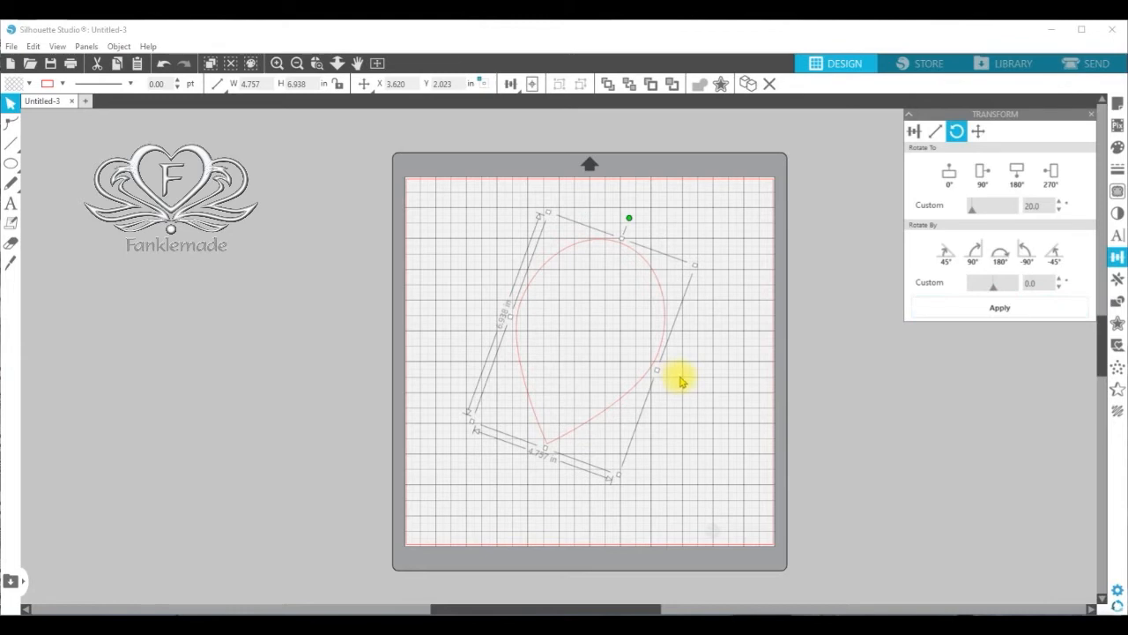
{"action": "left_click_drag", "start_coordinate": [623, 401], "coordinate": [678, 399]}
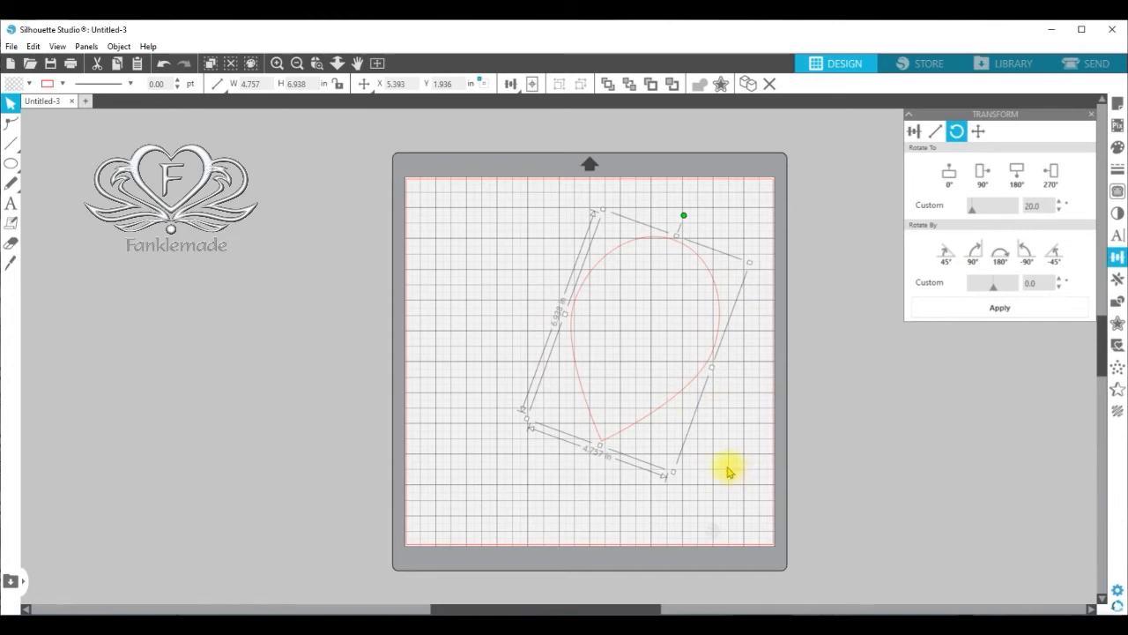
Copy the tilted teardrop and paste a second one
{"action": "right_click", "coordinate": [675, 401]}
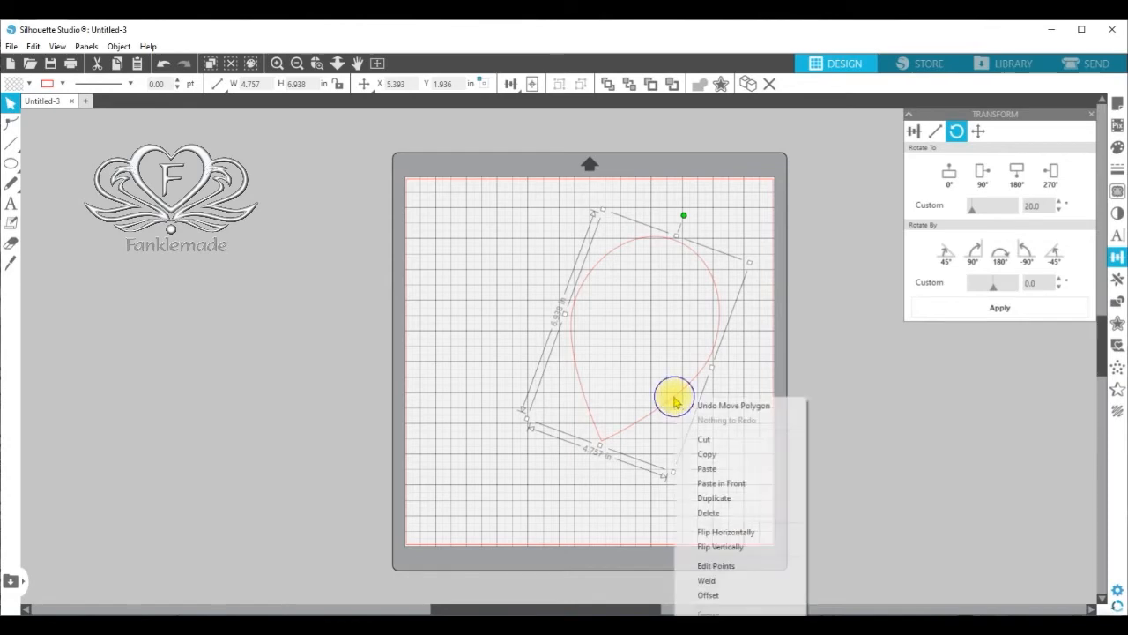
{"action": "left_click", "coordinate": [708, 455]}
{"action": "right_click", "coordinate": [694, 389]}
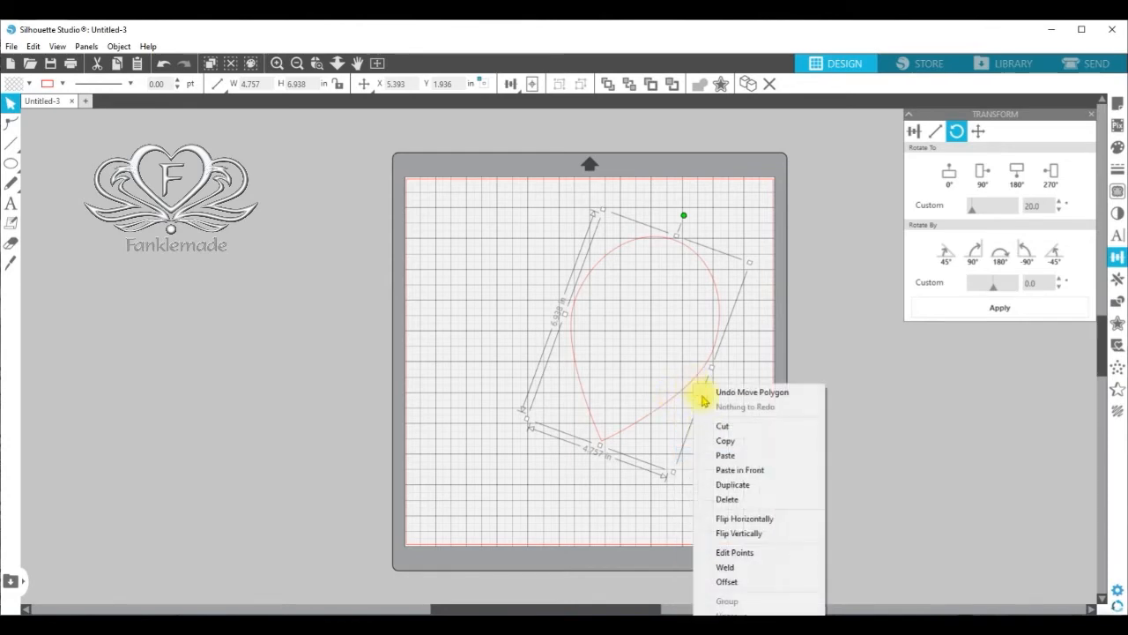
{"action": "left_click", "coordinate": [722, 455]}
Flip the pasted tilted teardrop horizontally and place it left of the original so their bottom tips meet in a heart
{"action": "left_click", "coordinate": [712, 418]}
{"action": "right_click", "coordinate": [711, 421]}
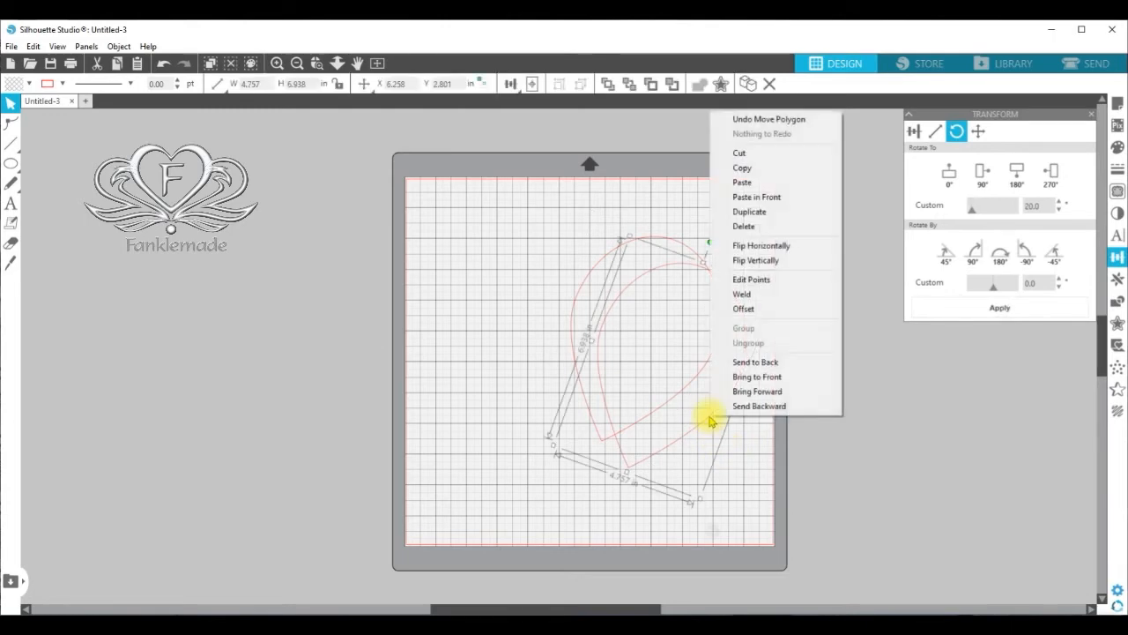
{"action": "left_click", "coordinate": [805, 250]}
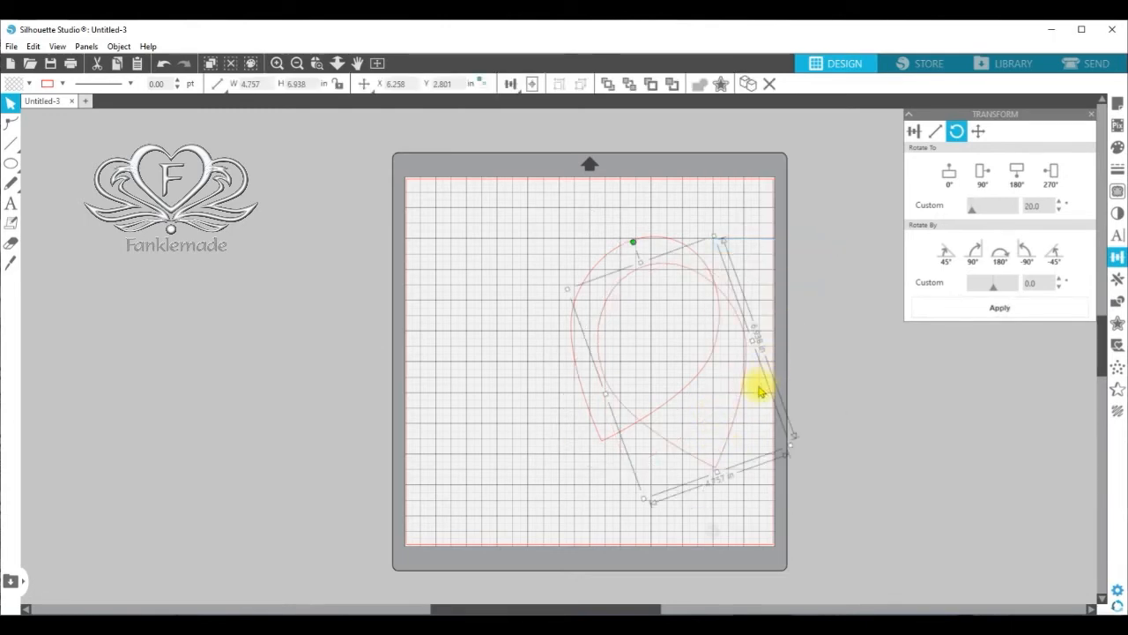
{"action": "left_click_drag", "start_coordinate": [744, 391], "coordinate": [631, 365]}
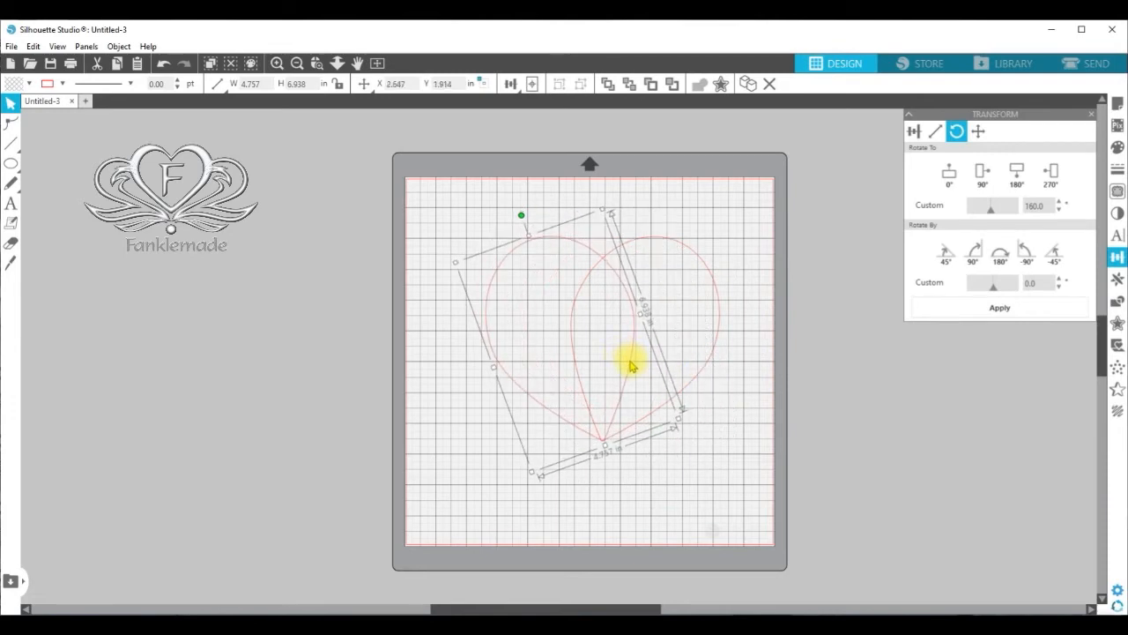
Select both tilted teardrops and align them along their bottom edges
{"action": "left_click_drag", "start_coordinate": [445, 211], "coordinate": [764, 421]}
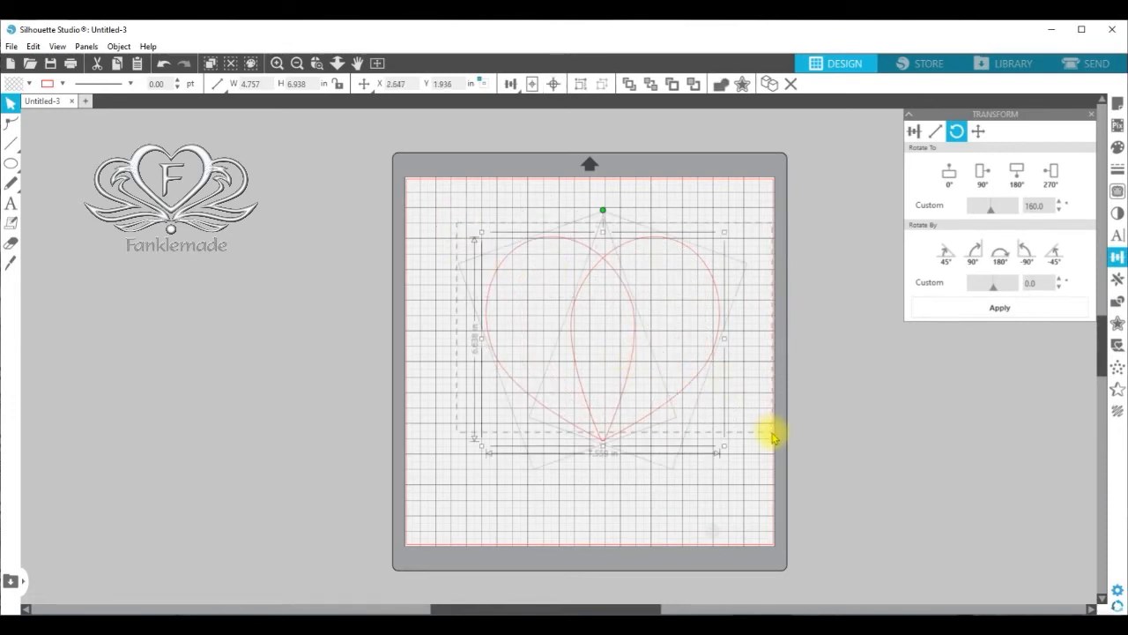
{"action": "left_click", "coordinate": [510, 83]}
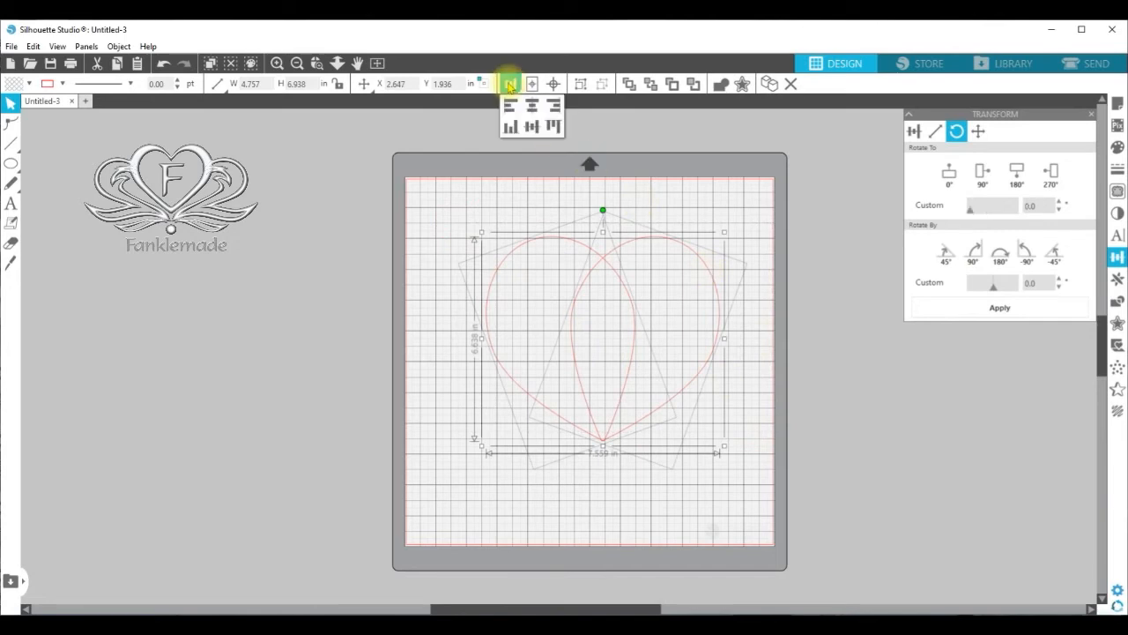
{"action": "left_click", "coordinate": [509, 128]}
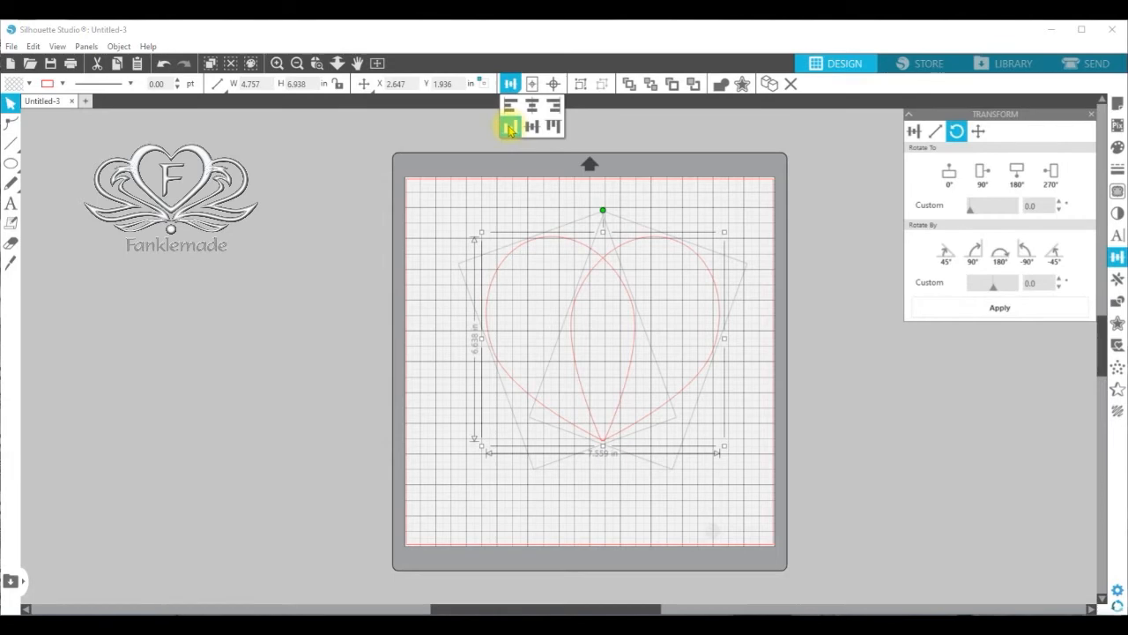
Nudge the left tilted teardrop leftward in fine increments until its bottom tip meets the right teardrop's tip
{"action": "left_click", "coordinate": [315, 63]}
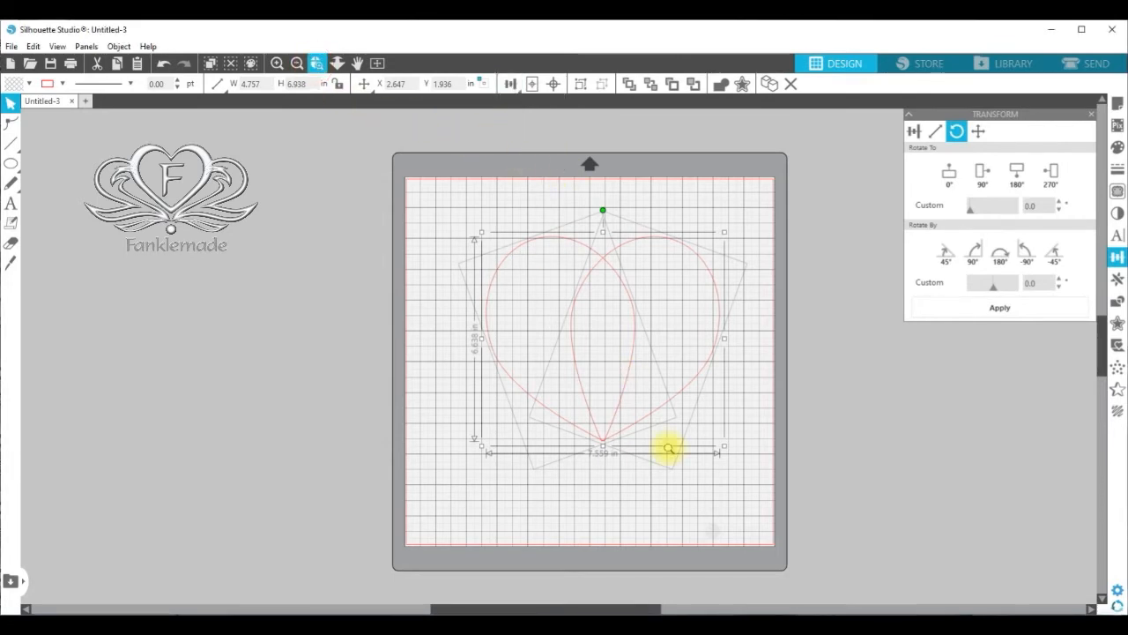
{"action": "left_click", "coordinate": [604, 448]}
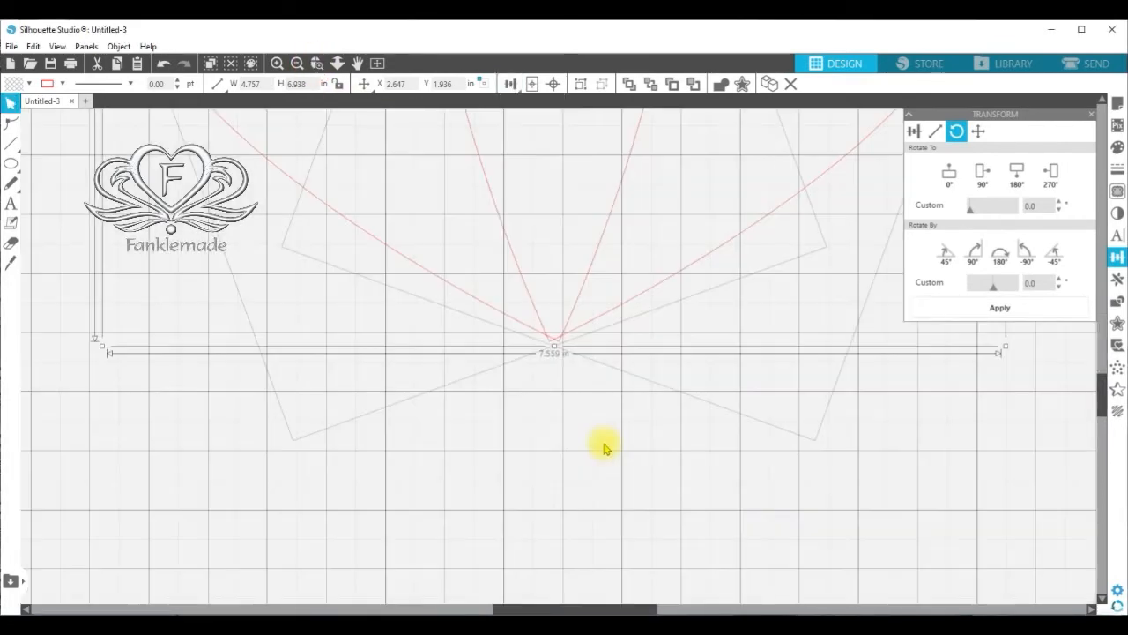
{"action": "left_click", "coordinate": [545, 376]}
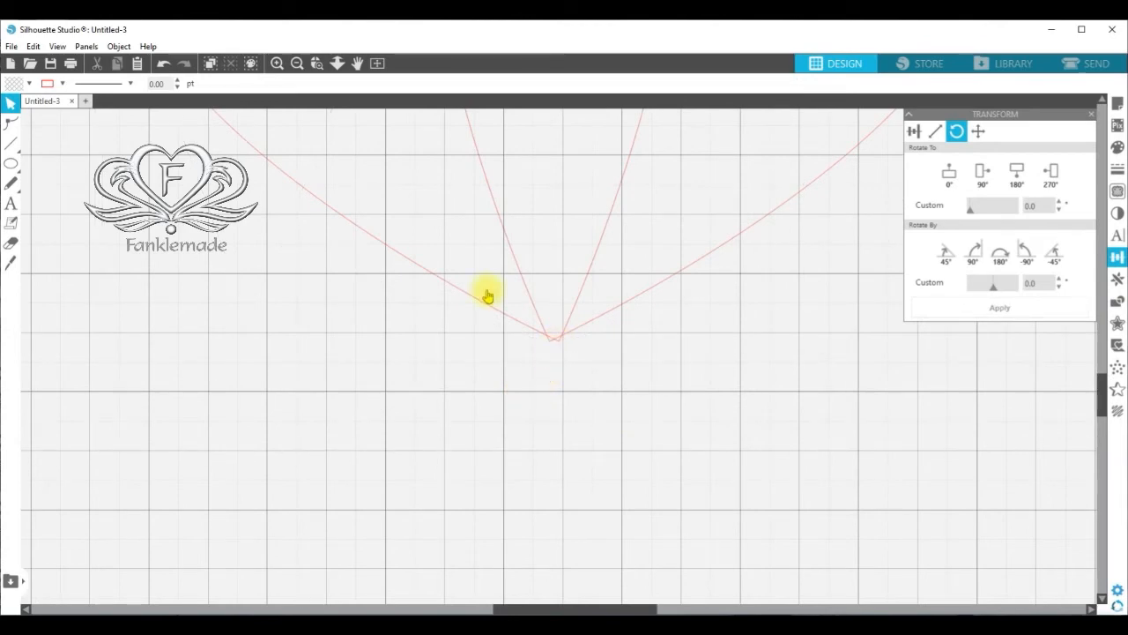
{"action": "left_click", "coordinate": [316, 63]}
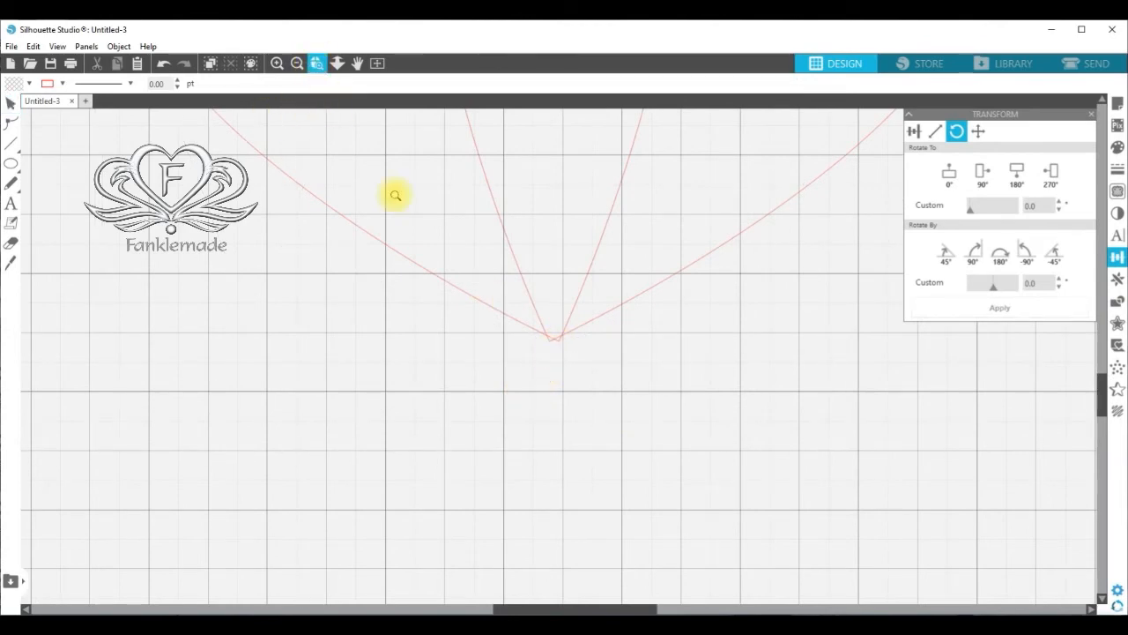
{"action": "left_click", "coordinate": [562, 345]}
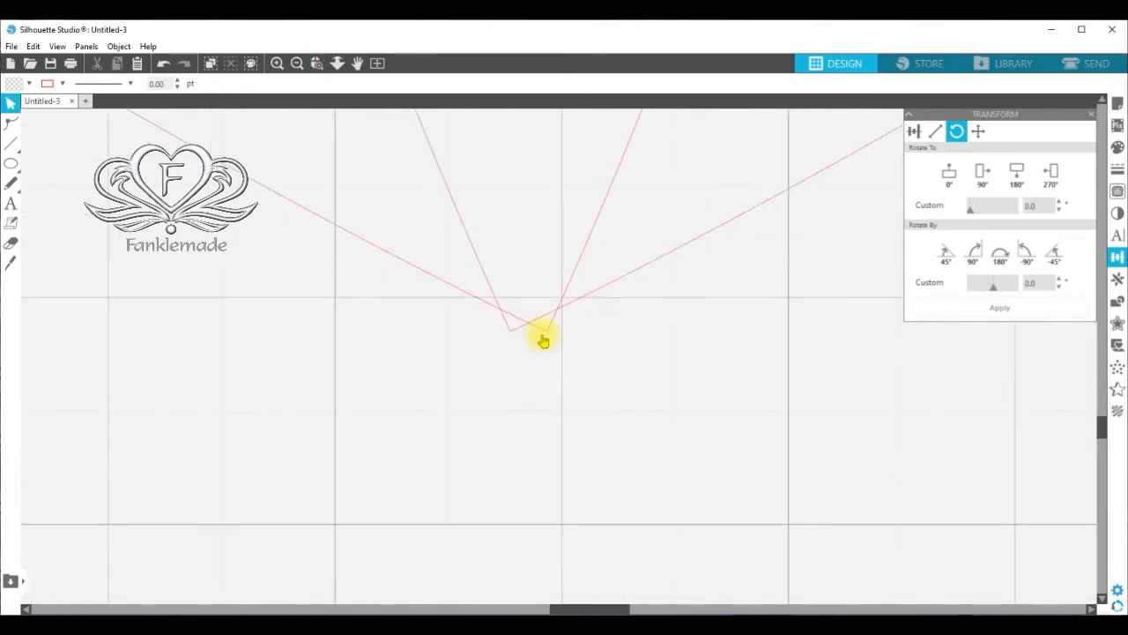
{"action": "left_click", "coordinate": [545, 340]}
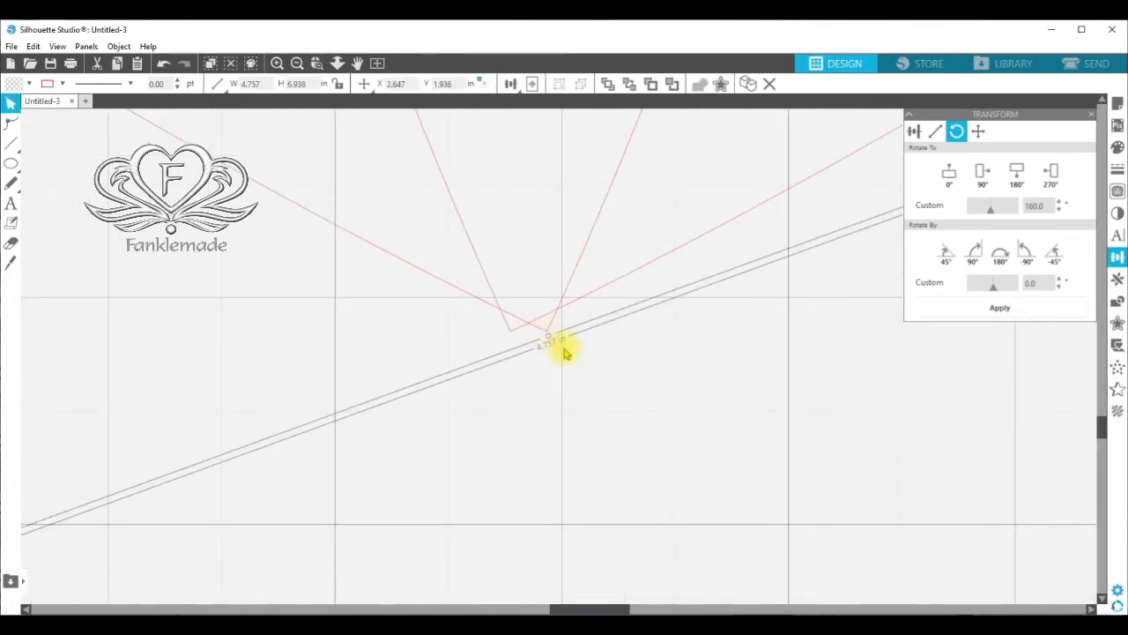
{"action": "key", "text": "Left"}
{"action": "key", "text": "Left"}
{"action": "key", "text": "Left"}
{"action": "key", "text": "Left"}
{"action": "key", "text": "Left"}
{"action": "key", "text": "Left"}
{"action": "key", "text": "Left"}
{"action": "key", "text": "Left"}
{"action": "key", "text": "Left"}
{"action": "key", "text": "Left"}
{"action": "key", "text": "Left"}
{"action": "key", "text": "Left"}
{"action": "key", "text": "Left"}
{"action": "key", "text": "Left"}
{"action": "key", "text": "Left"}
{"action": "key", "text": "Left"}
{"action": "key", "text": "Left"}
{"action": "key", "text": "Left"}
{"action": "key", "text": "Left"}
{"action": "key", "text": "Left"}
{"action": "key", "text": "Left"}
{"action": "key", "text": "Left"}
{"action": "key", "text": "Left"}
{"action": "key", "text": "Left"}
{"action": "key", "text": "Left"}
{"action": "key", "text": "Left"}
{"action": "key", "text": "Left"}
{"action": "key", "text": "Left"}
{"action": "key", "text": "Left"}
{"action": "key", "text": "Left"}
{"action": "key", "text": "Left"}
{"action": "key", "text": "Left"}
{"action": "key", "text": "Left"}
{"action": "key", "text": "Left"}
{"action": "key", "text": "Left"}
{"action": "key", "text": "Left"}
{"action": "key", "text": "Left"}
{"action": "key", "text": "Left"}
{"action": "key", "text": "Left"}
{"action": "key", "text": "Left"}
{"action": "key", "text": "Left"}
{"action": "key", "text": "Left"}
{"action": "key", "text": "Left"}
{"action": "key", "text": "Left"}
{"action": "key", "text": "Left"}
{"action": "key", "text": "Left"}
{"action": "key", "text": "Left"}
{"action": "key", "text": "Left"}
{"action": "key", "text": "Left"}
{"action": "key", "text": "Left"}
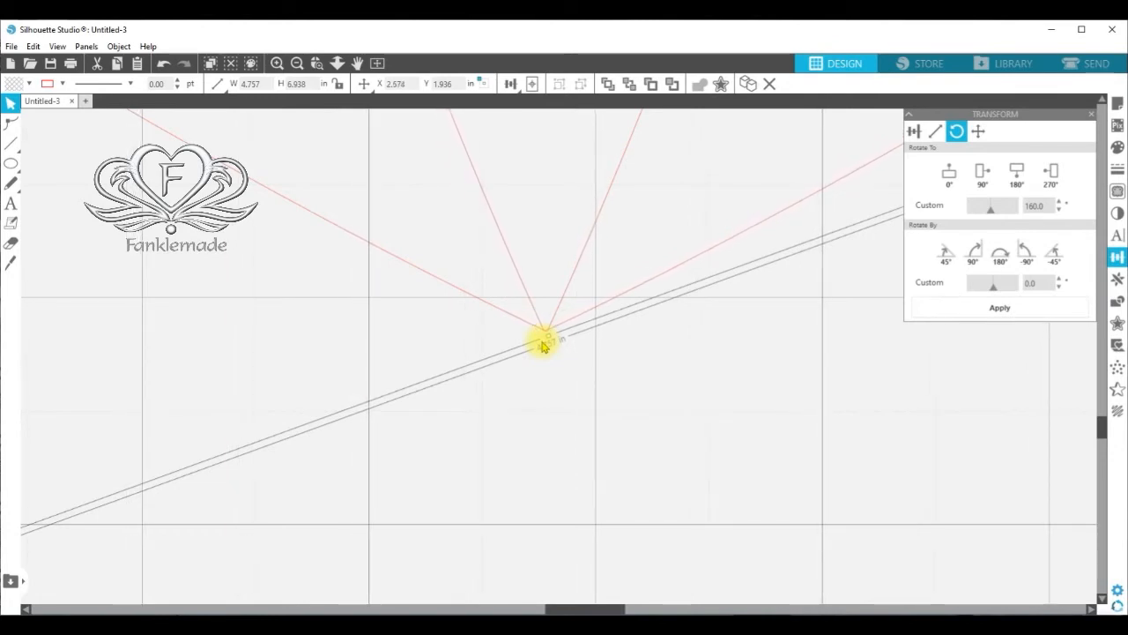
{"action": "key", "text": "Left"}
{"action": "key", "text": "Left"}
{"action": "key", "text": "Left"}
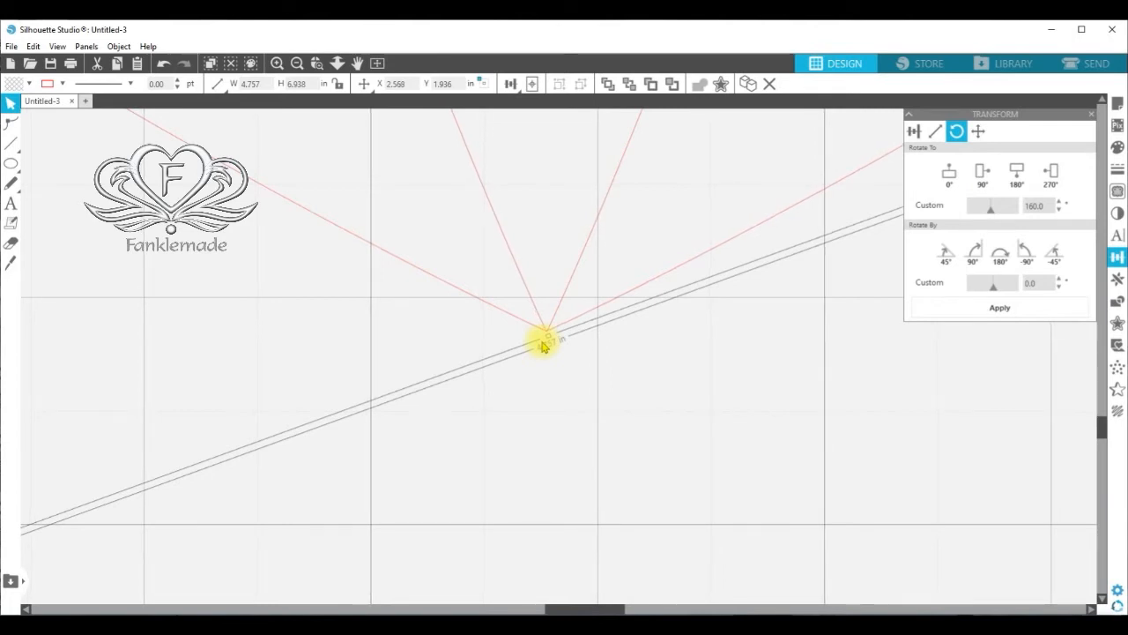
{"action": "key", "text": "Left"}
Fine-tune the left teardrop's horizontal position to X 2.567 in so both bottom tips coincide at close range, and clear the selection
{"action": "left_click", "coordinate": [317, 63]}
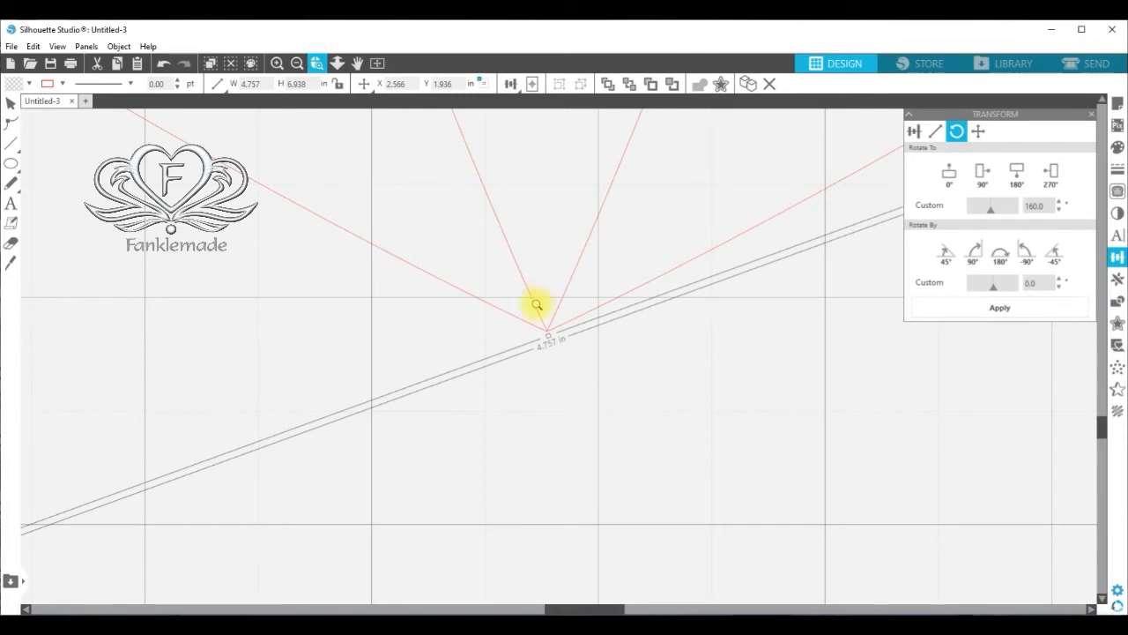
{"action": "left_click", "coordinate": [549, 332]}
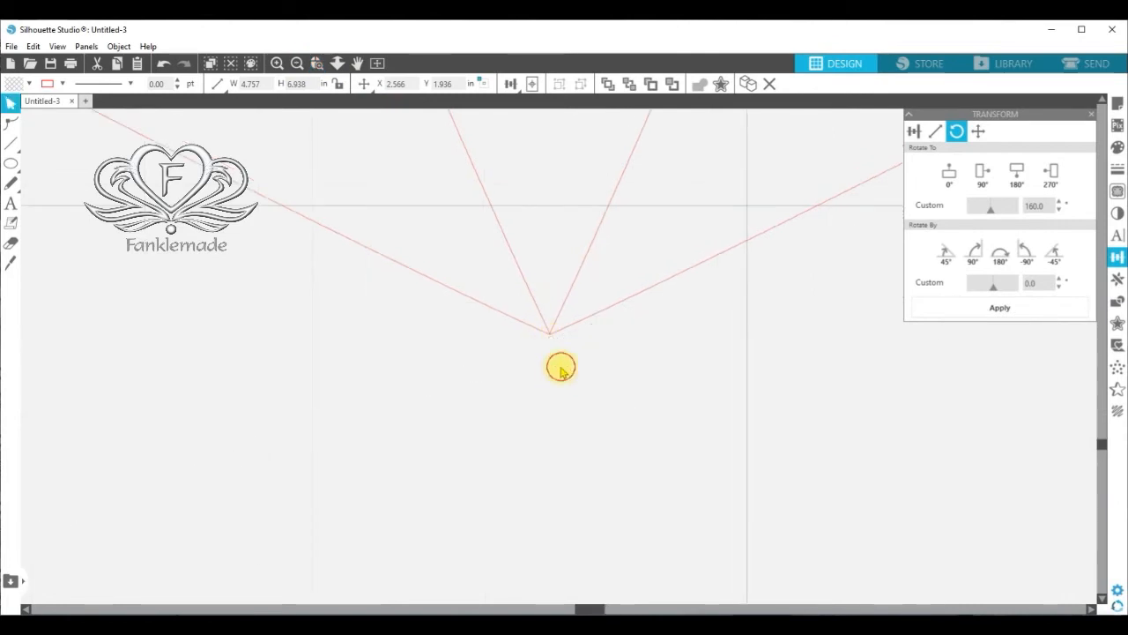
{"action": "left_click", "coordinate": [561, 368]}
{"action": "left_click", "coordinate": [550, 340]}
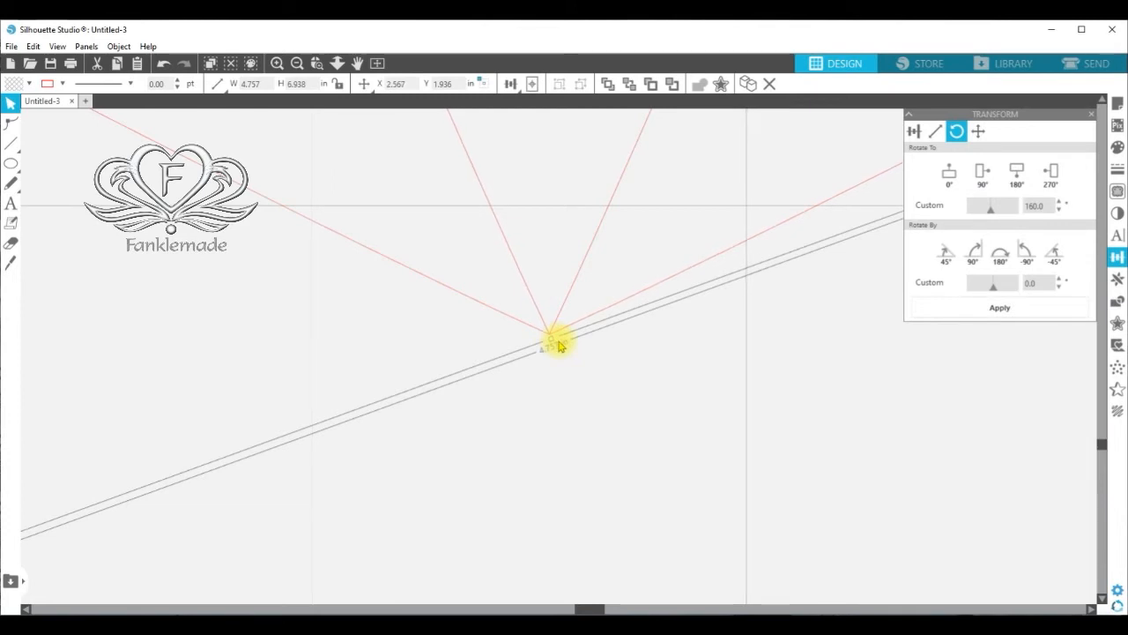
{"action": "key", "text": "Delete"}
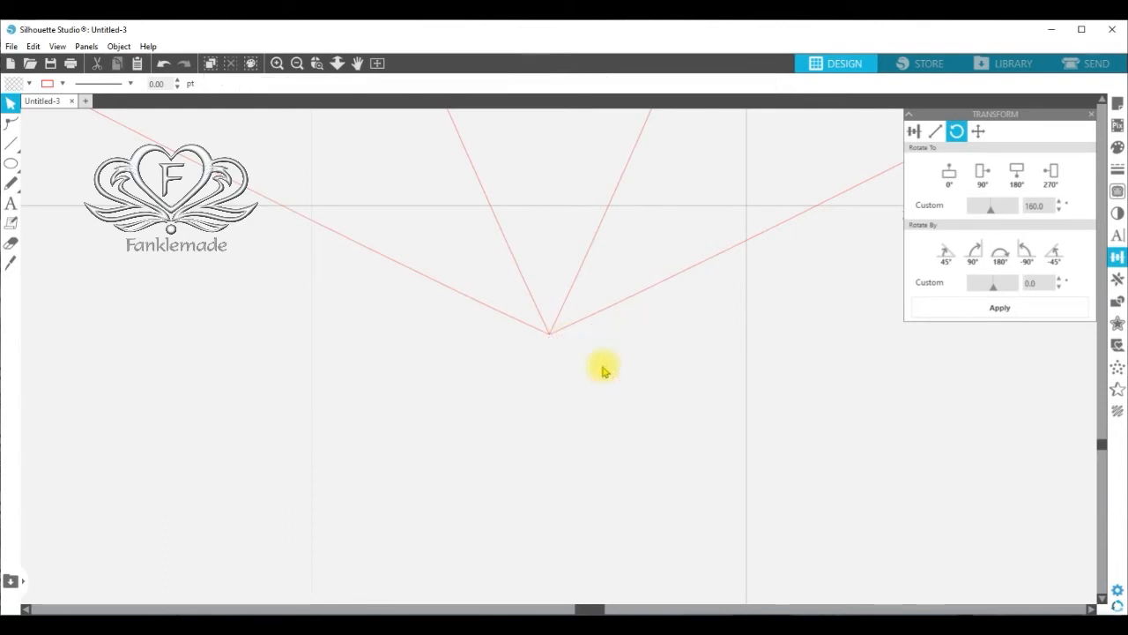
Select both tilted teardrops, weld them into a single heart and move it slightly lower on the mat
{"action": "left_click", "coordinate": [297, 63]}
{"action": "left_click", "coordinate": [297, 63]}
{"action": "left_click", "coordinate": [297, 64]}
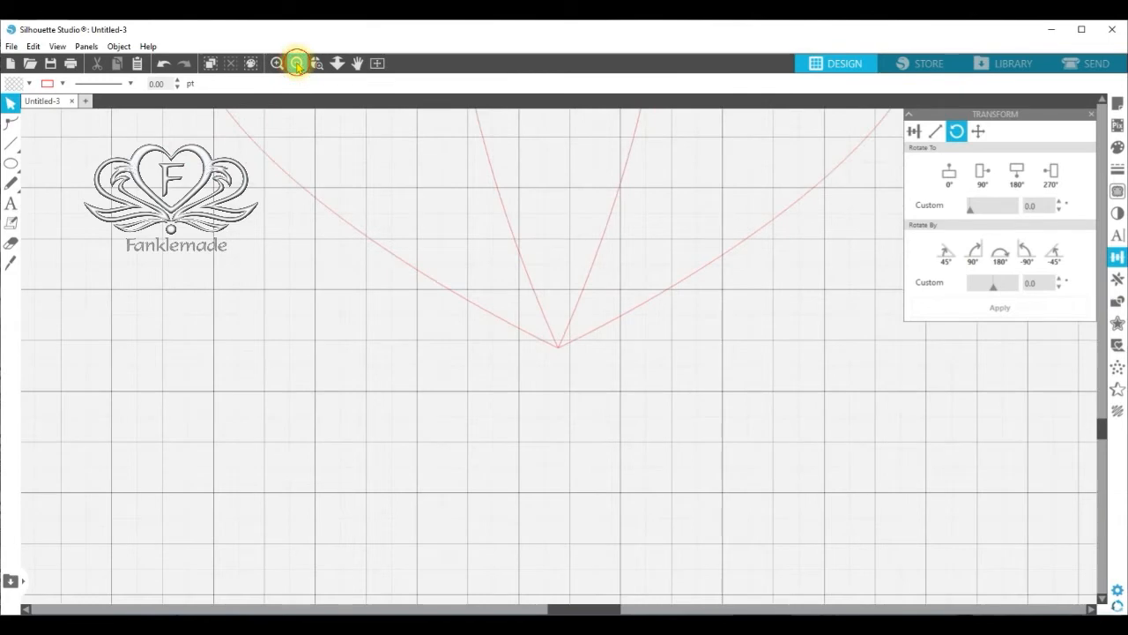
{"action": "left_click", "coordinate": [297, 63]}
{"action": "left_click", "coordinate": [297, 63]}
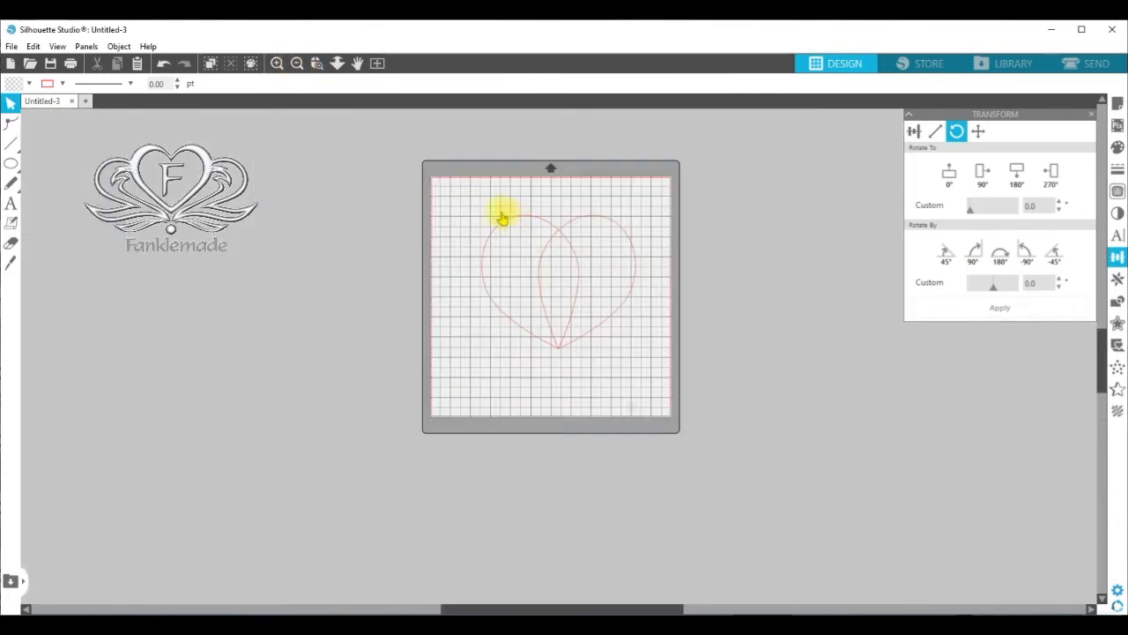
{"action": "left_click_drag", "start_coordinate": [477, 201], "coordinate": [657, 369]}
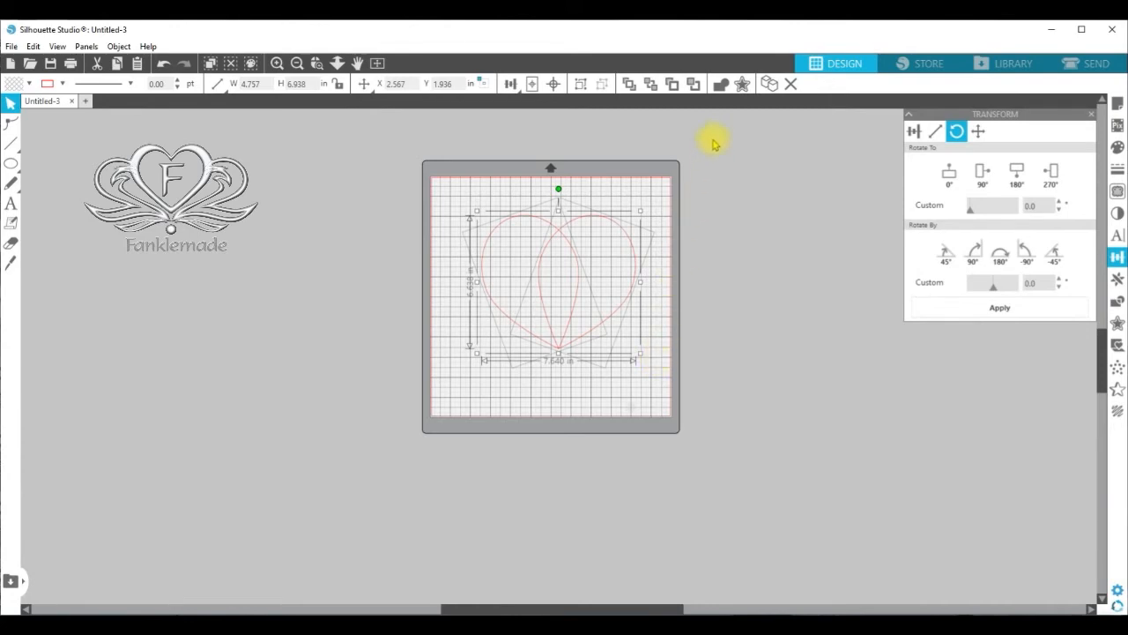
{"action": "left_click", "coordinate": [721, 84]}
{"action": "left_click_drag", "start_coordinate": [582, 332], "coordinate": [573, 363]}
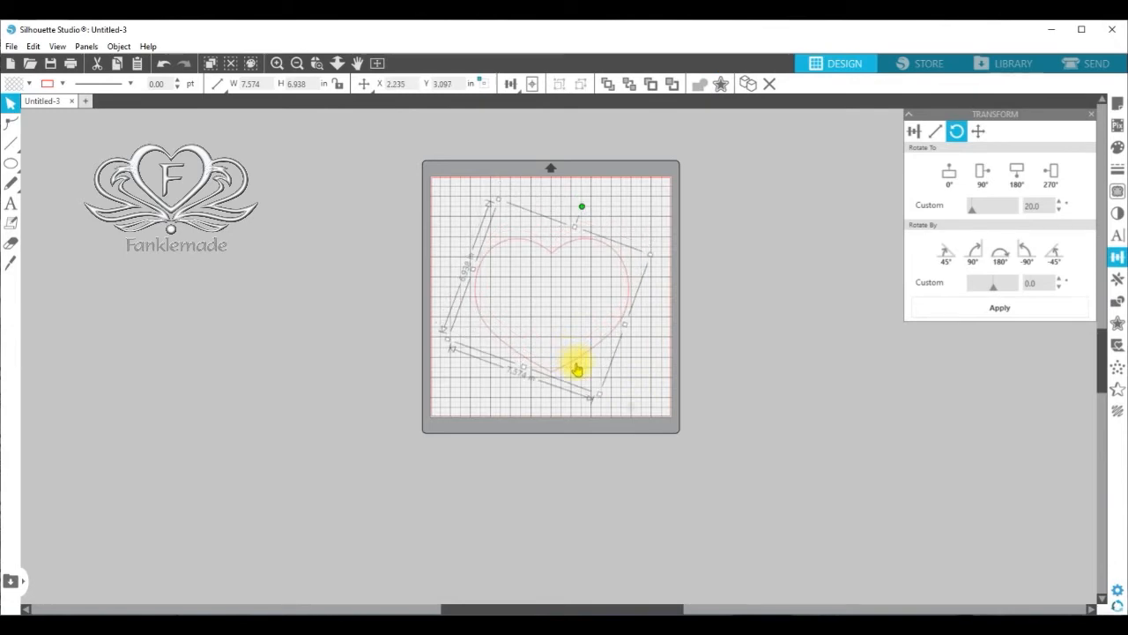
Copy the welded heart, paste a second one and flip the pasted heart horizontally
{"action": "left_click", "coordinate": [577, 367]}
{"action": "right_click", "coordinate": [576, 366]}
{"action": "left_click", "coordinate": [616, 417]}
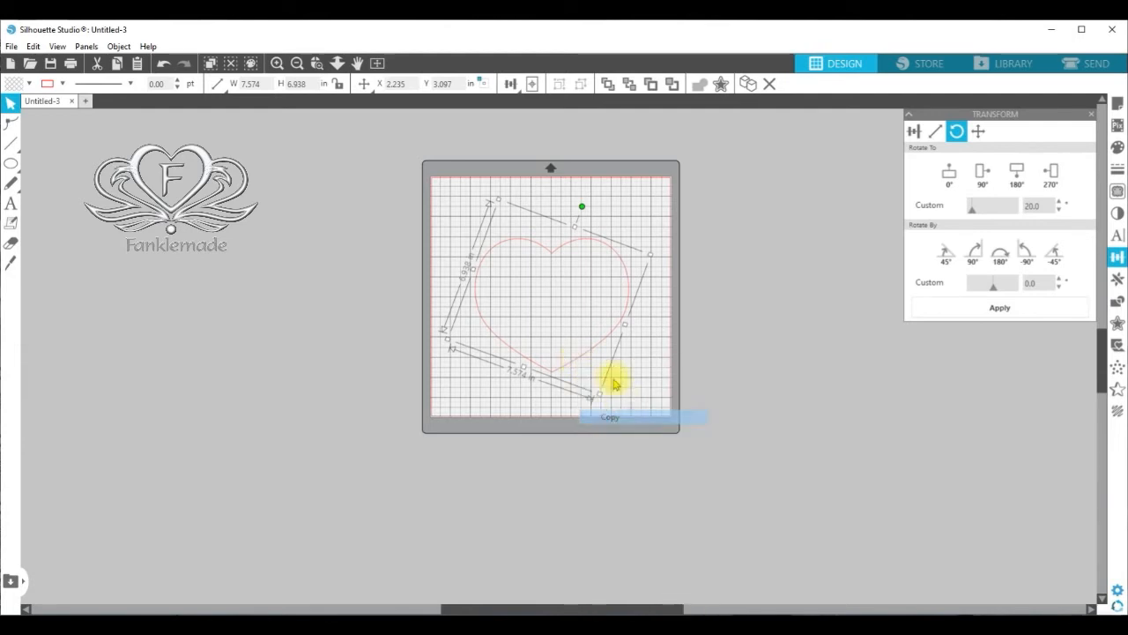
{"action": "right_click", "coordinate": [593, 347]}
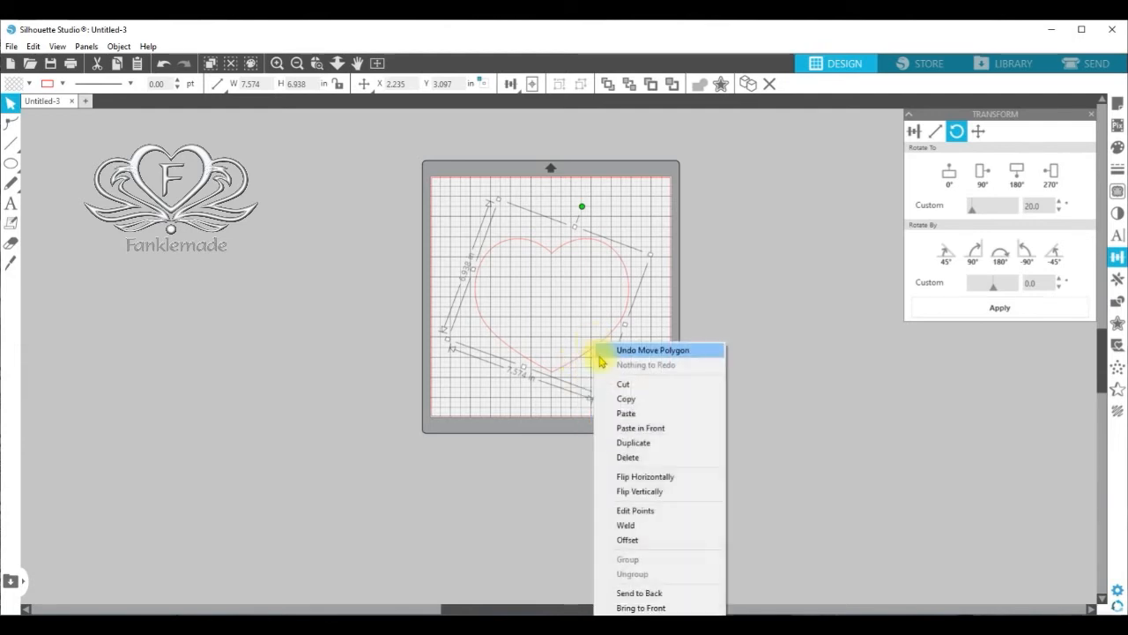
{"action": "left_click", "coordinate": [627, 411]}
{"action": "right_click", "coordinate": [617, 376]}
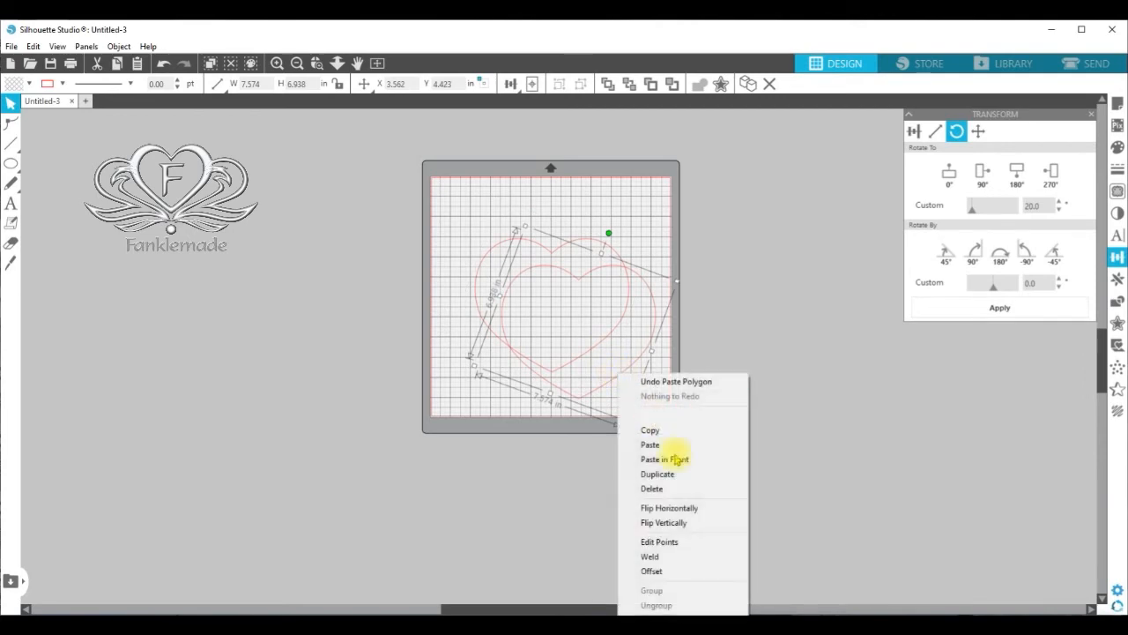
{"action": "left_click", "coordinate": [699, 509]}
Select both hearts, align them on their common center and weld them into one heart
{"action": "left_click_drag", "start_coordinate": [449, 196], "coordinate": [722, 424]}
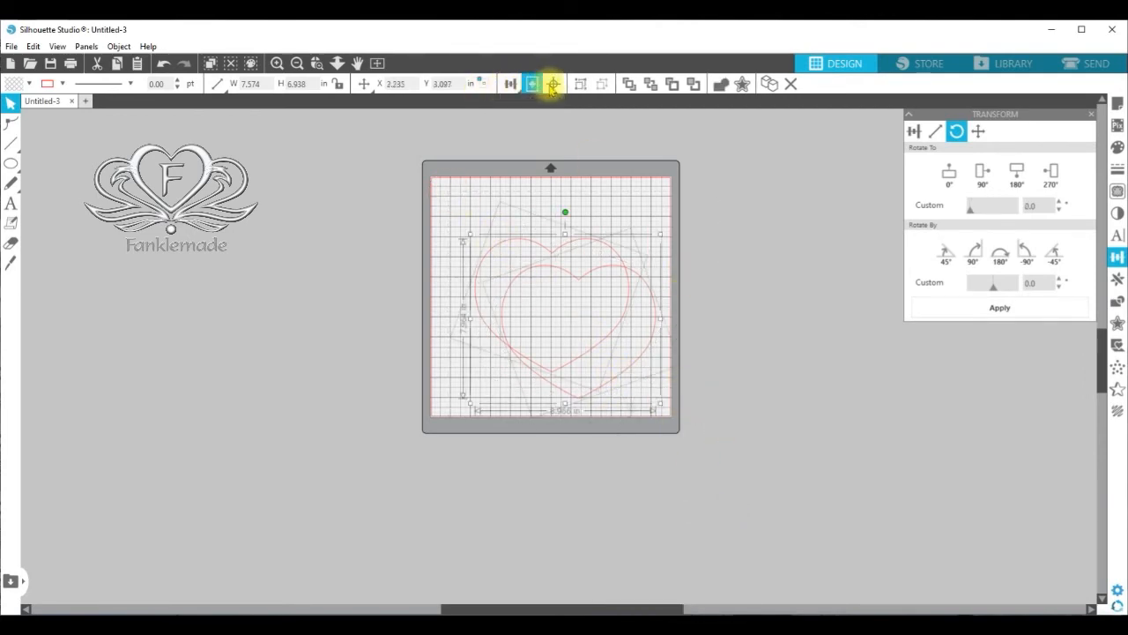
{"action": "left_click", "coordinate": [553, 84]}
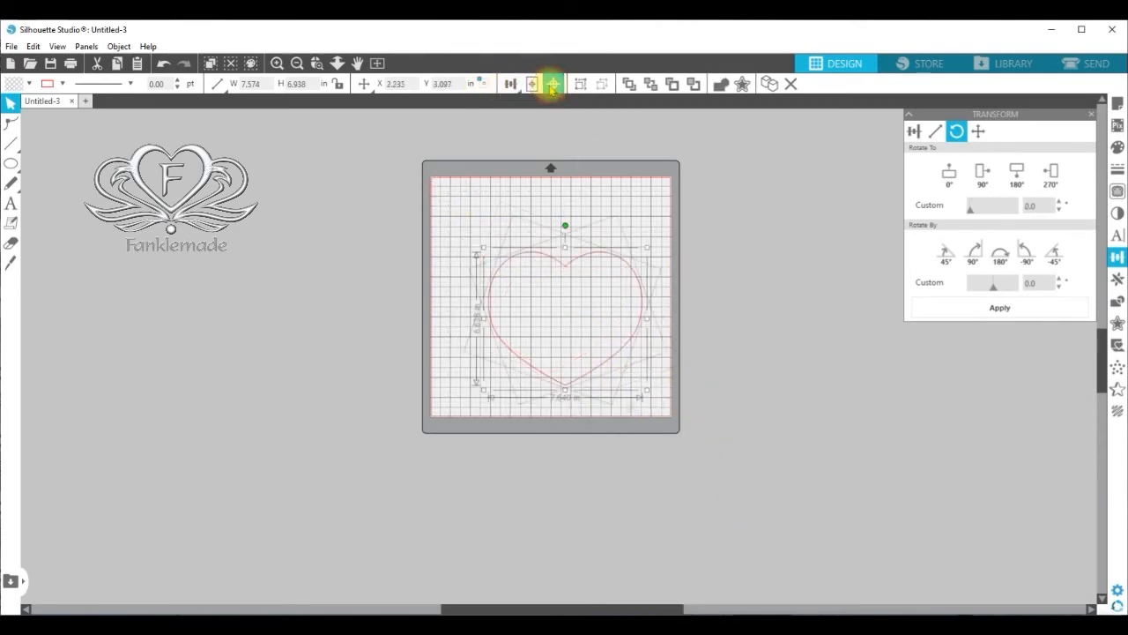
{"action": "left_click", "coordinate": [718, 83]}
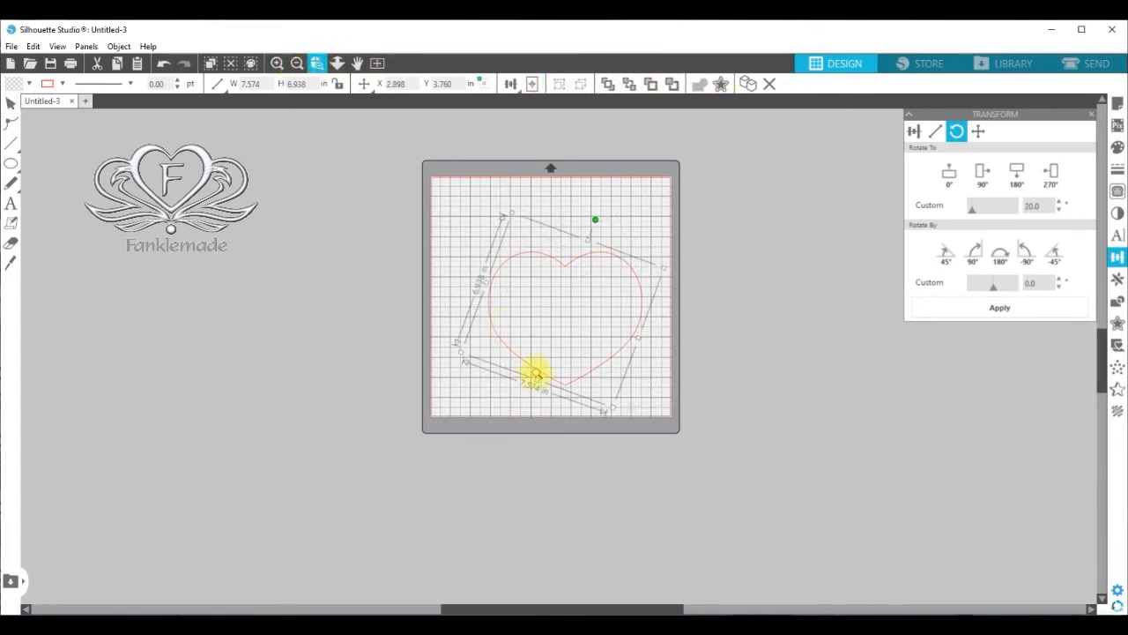
Check the welded heart's bottom tip and top notch up close, and shift the heart left on the mat
{"action": "left_click", "coordinate": [566, 388]}
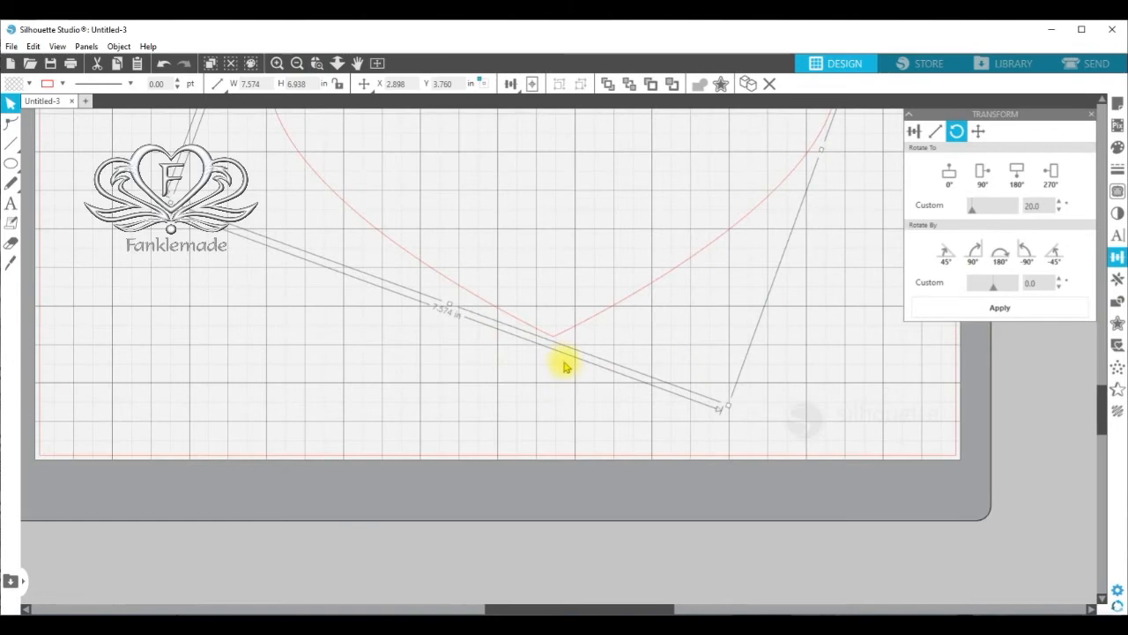
{"action": "left_click", "coordinate": [517, 370]}
{"action": "left_click", "coordinate": [553, 343]}
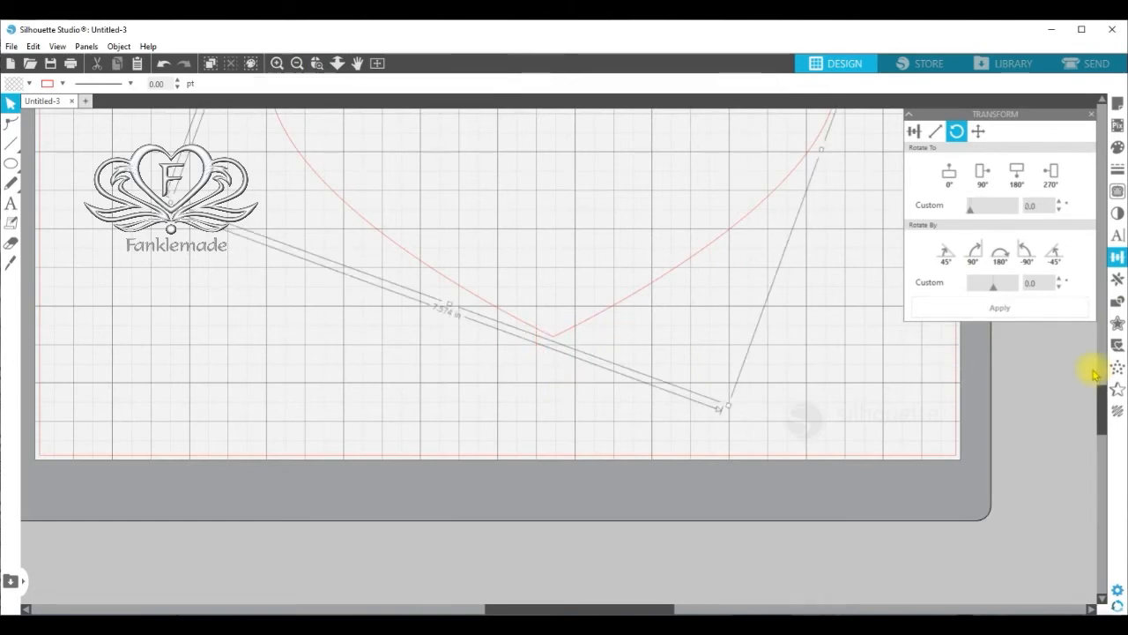
{"action": "left_click_drag", "start_coordinate": [1102, 405], "coordinate": [1107, 344]}
{"action": "left_click_drag", "start_coordinate": [575, 236], "coordinate": [532, 243]}
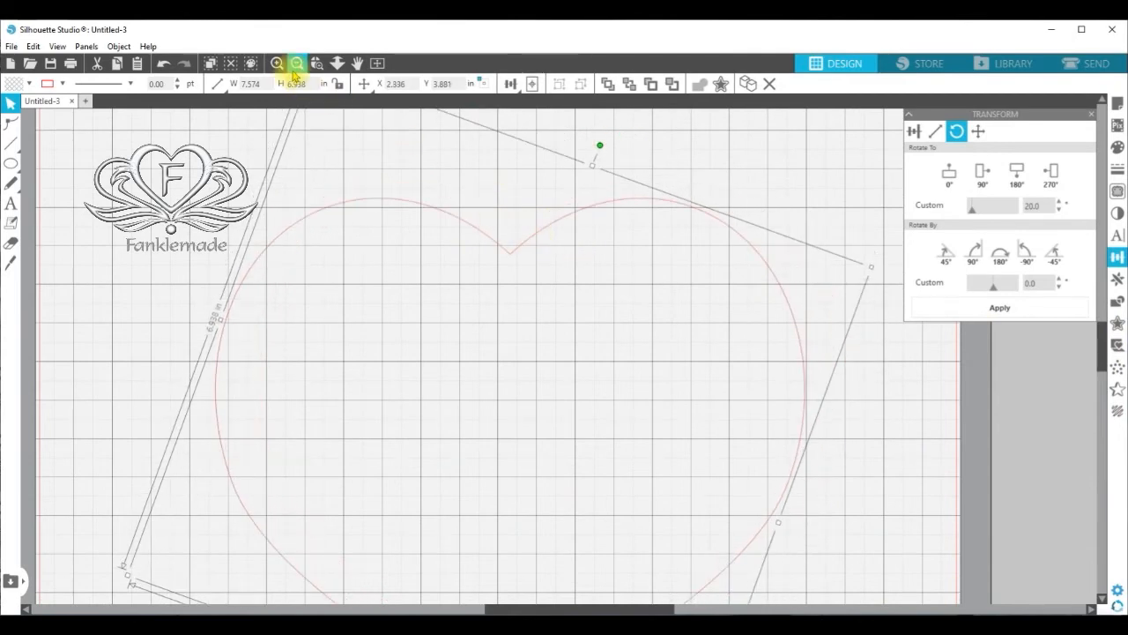
{"action": "left_click", "coordinate": [297, 63]}
{"action": "left_click", "coordinate": [297, 63]}
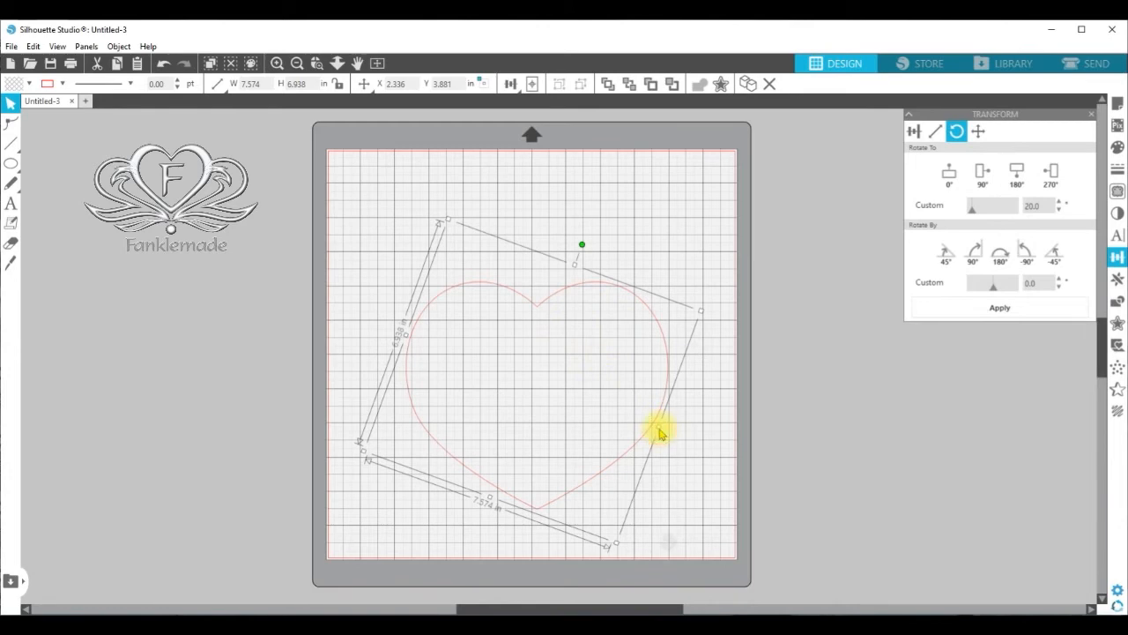
Try narrowing the heart to 6.161 in wide along its tilted bounding box, and undo the resize
{"action": "left_click_drag", "start_coordinate": [660, 432], "coordinate": [615, 421]}
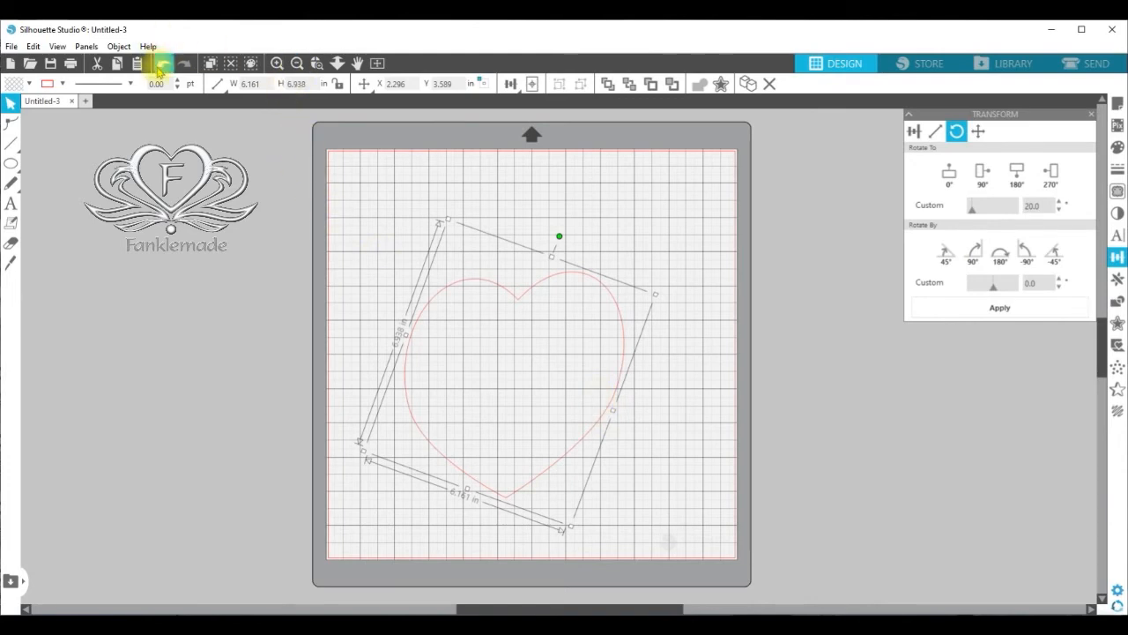
{"action": "left_click", "coordinate": [163, 62]}
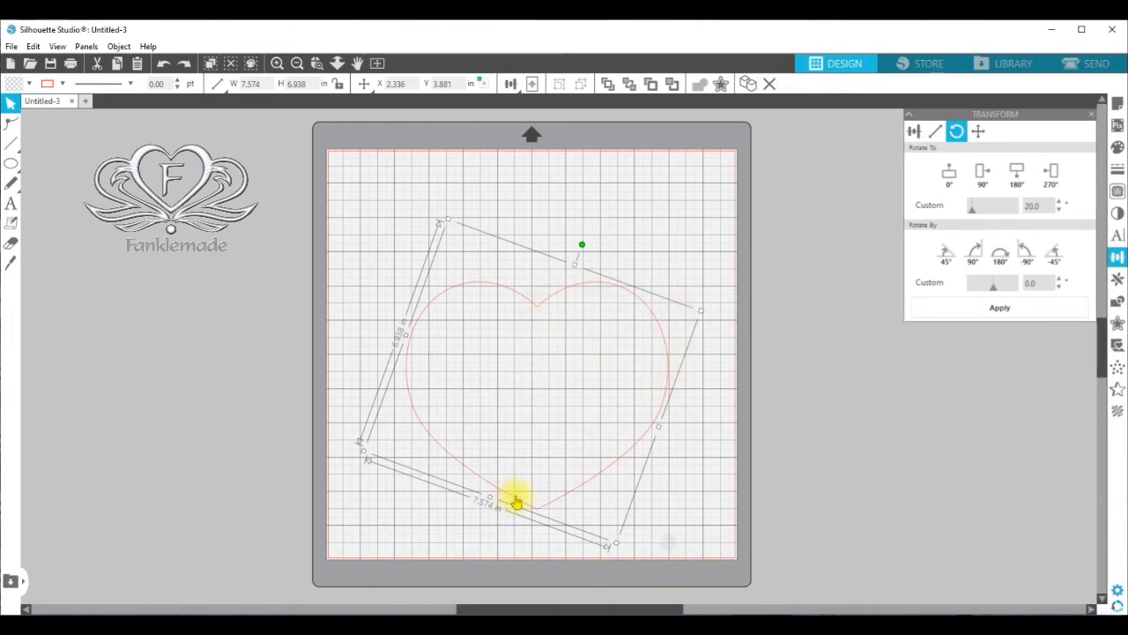
Move the heart up toward the middle of the mat and draw a rectangle about 10.39 × 8.81 in around it
{"action": "left_click", "coordinate": [691, 476]}
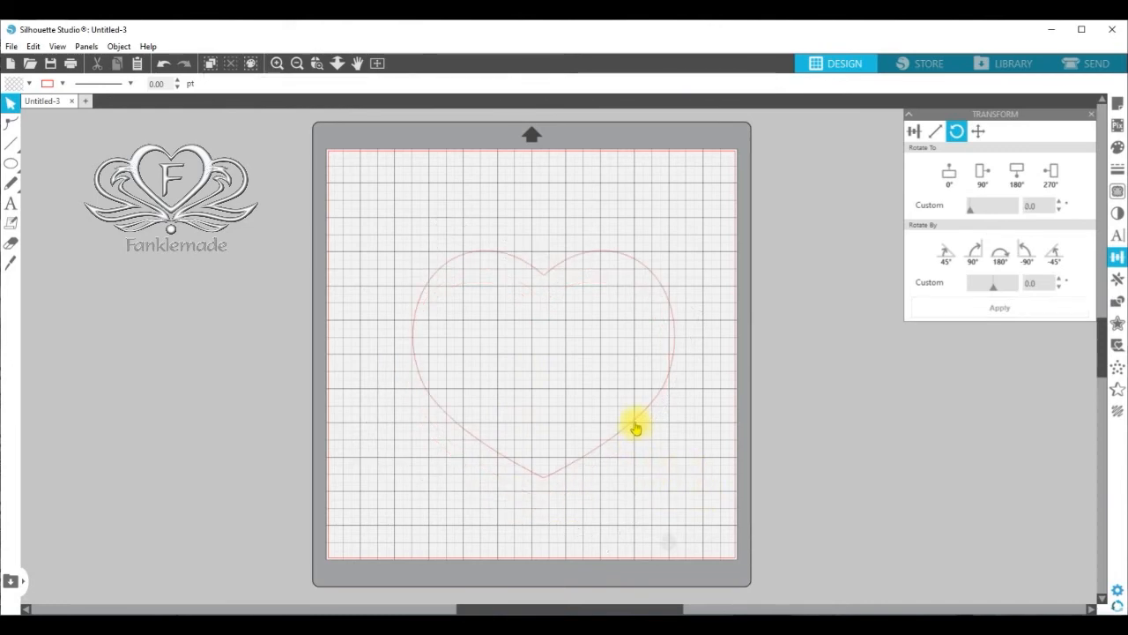
{"action": "left_click", "coordinate": [635, 428]}
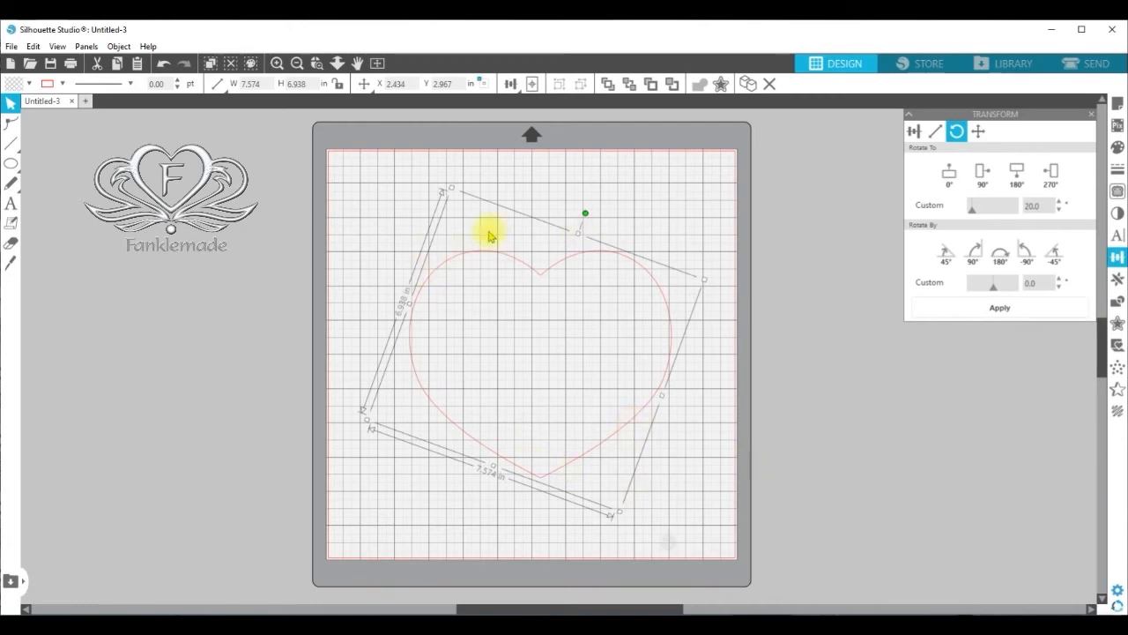
{"action": "mouse_move", "coordinate": [8, 164]}
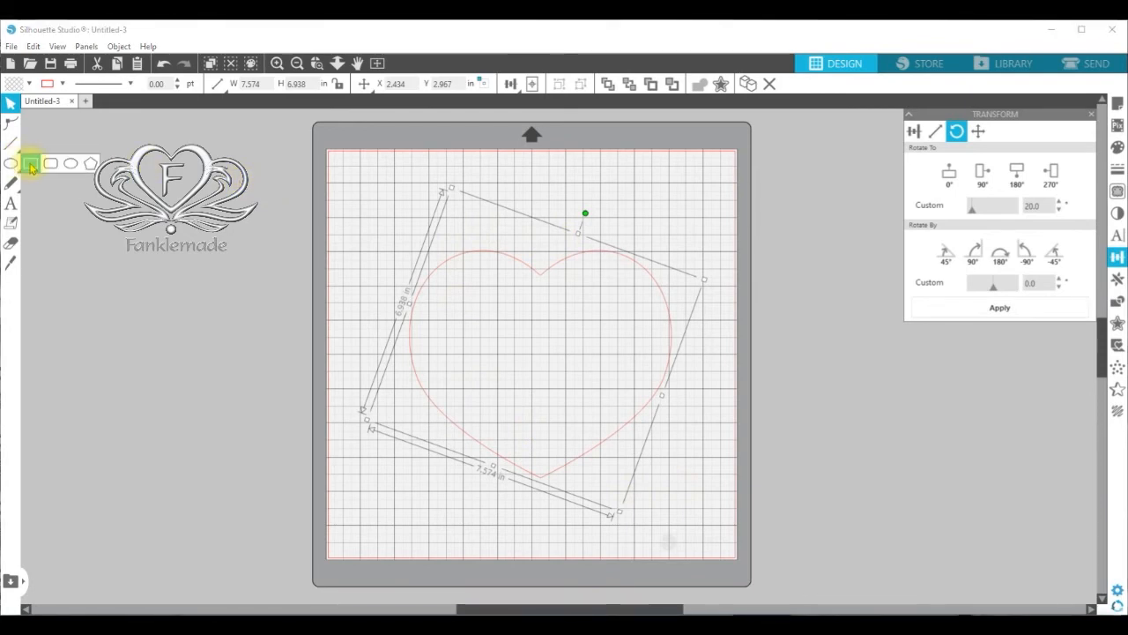
{"action": "left_click", "coordinate": [29, 165]}
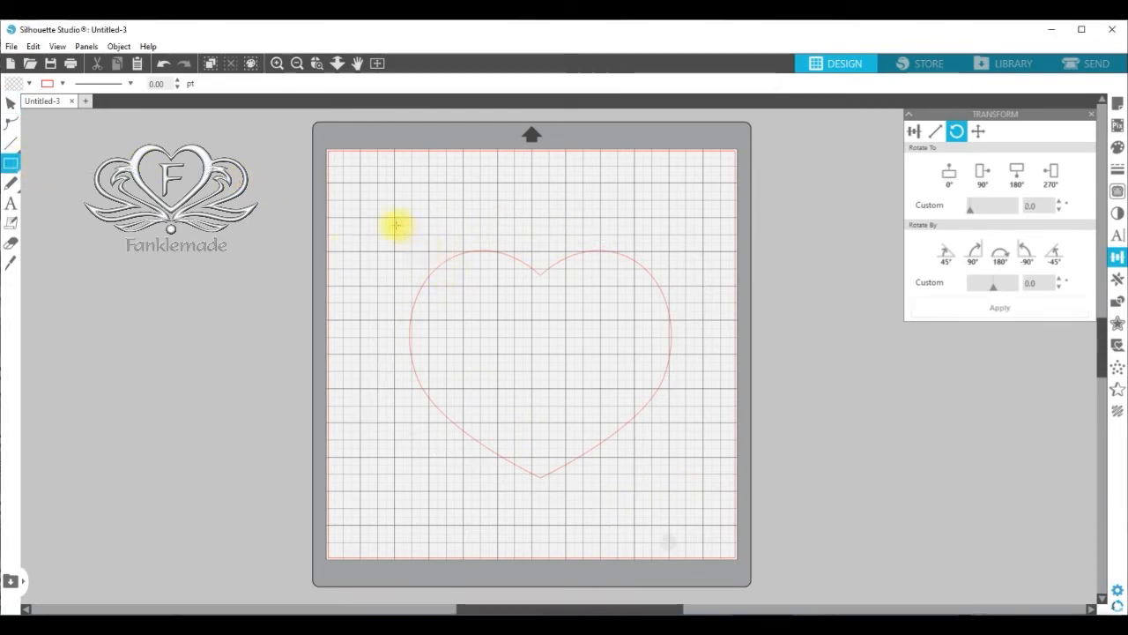
{"action": "left_click_drag", "start_coordinate": [364, 213], "coordinate": [722, 513]}
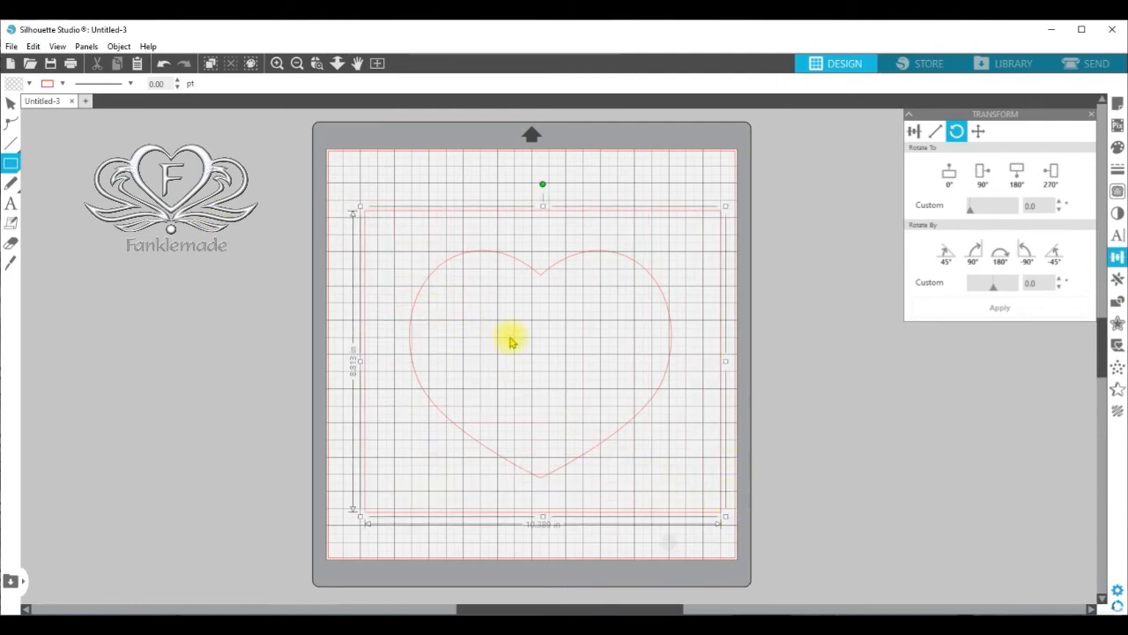
Select the rectangle together with the heart and make them a compound path
{"action": "left_click_drag", "start_coordinate": [335, 184], "coordinate": [675, 453]}
{"action": "right_click", "coordinate": [675, 453]}
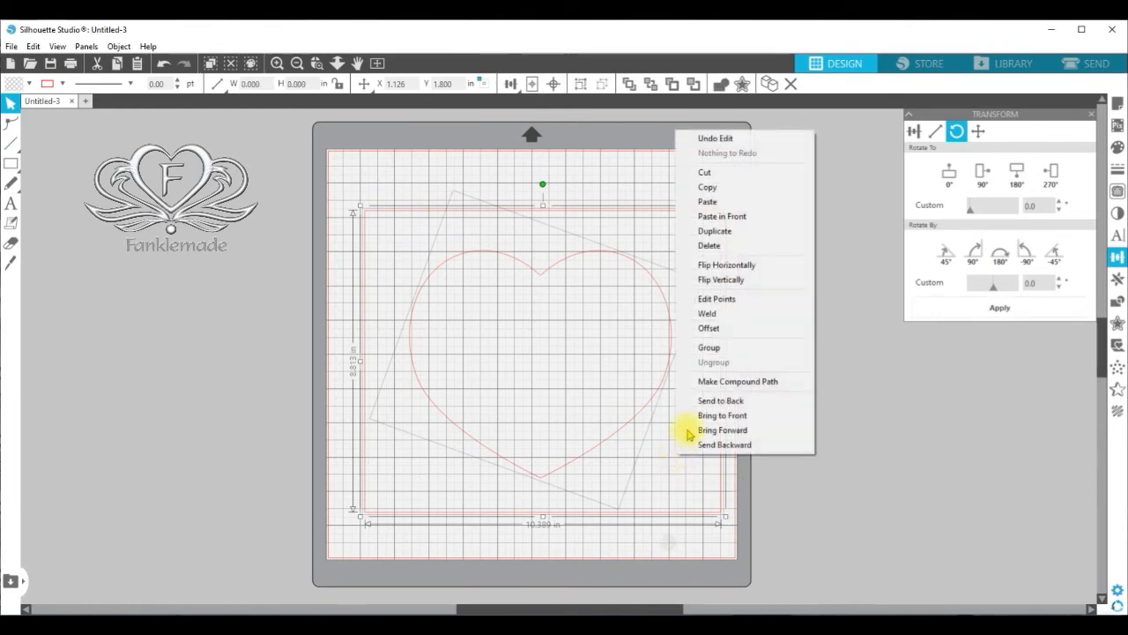
{"action": "left_click", "coordinate": [715, 383]}
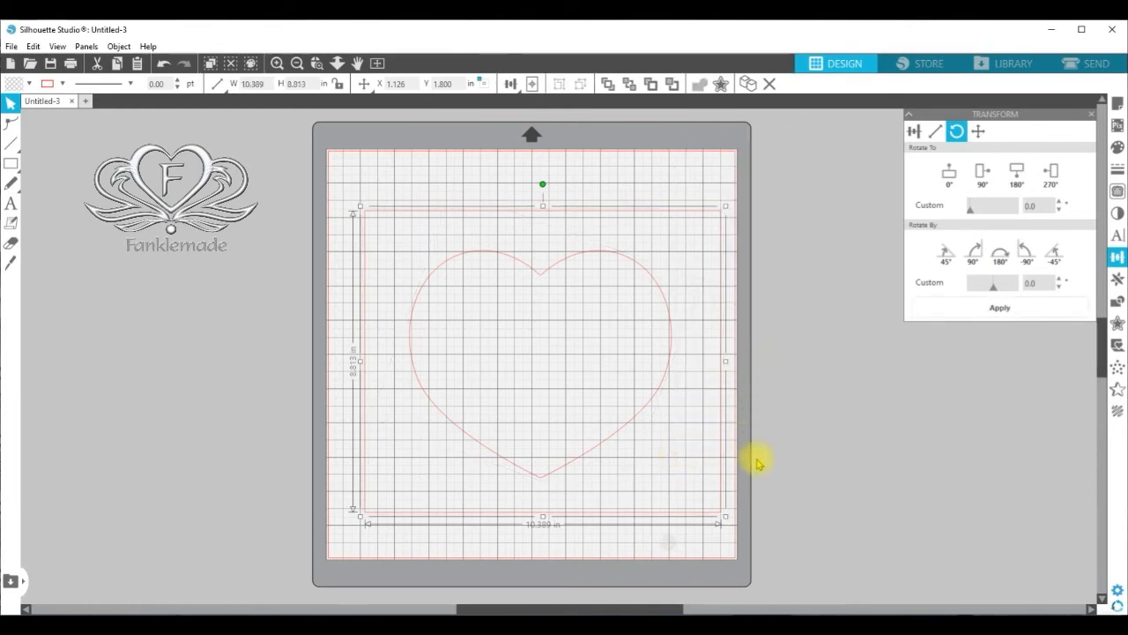
Release the compound path and move the surrounding rectangle off the mat to the left of the heart
{"action": "right_click", "coordinate": [676, 399]}
{"action": "left_click", "coordinate": [736, 328]}
{"action": "left_click", "coordinate": [866, 458]}
{"action": "left_click_drag", "start_coordinate": [720, 465], "coordinate": [240, 408]}
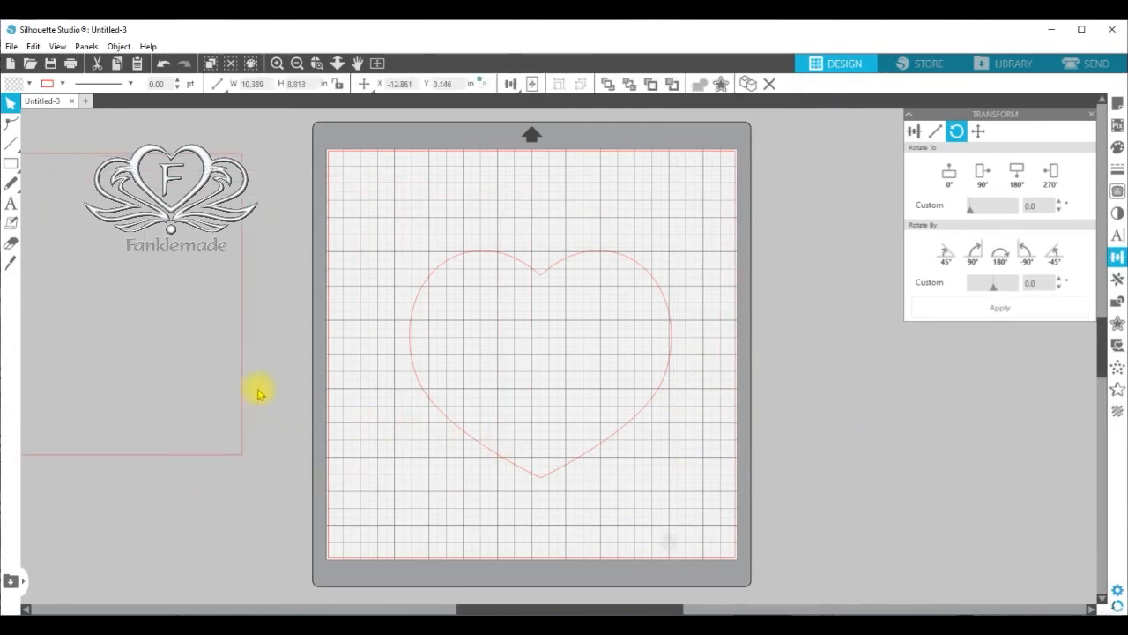
Try widening the heart to about 8.61 in along its straightened bounding box, and restore its previous width
{"action": "left_click", "coordinate": [468, 440]}
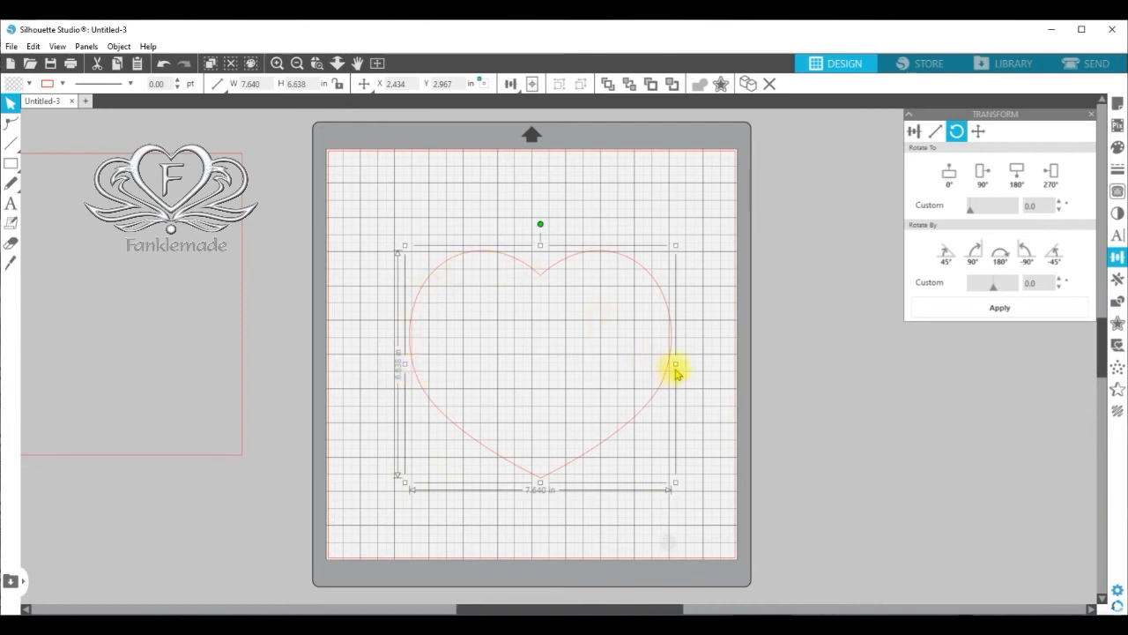
{"action": "left_click", "coordinate": [278, 63]}
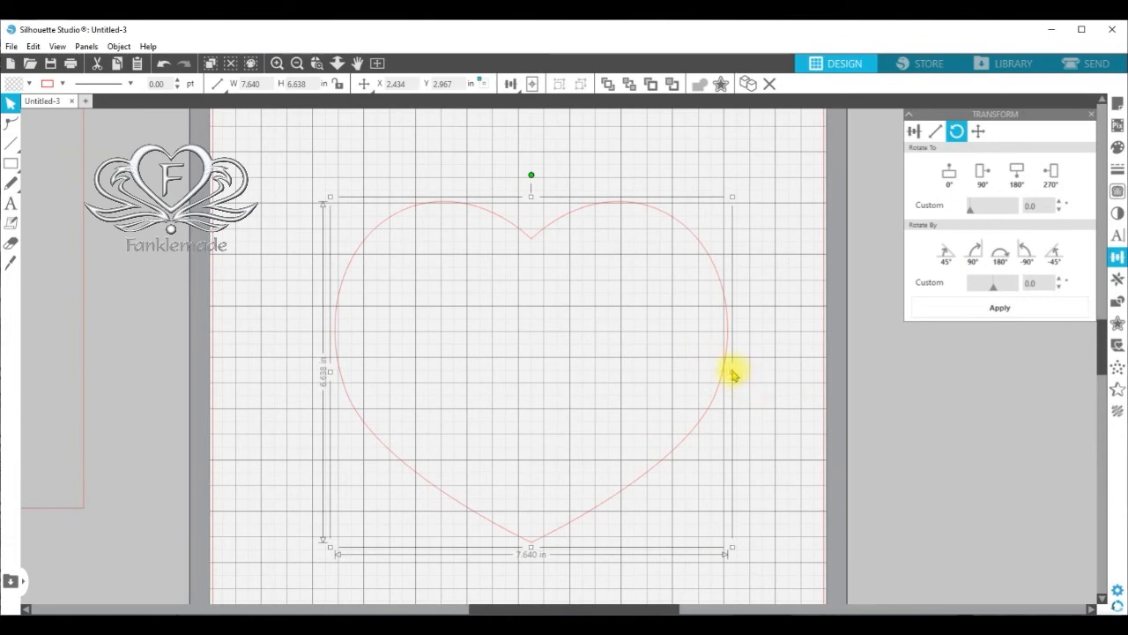
{"action": "left_click_drag", "start_coordinate": [732, 373], "coordinate": [782, 379]}
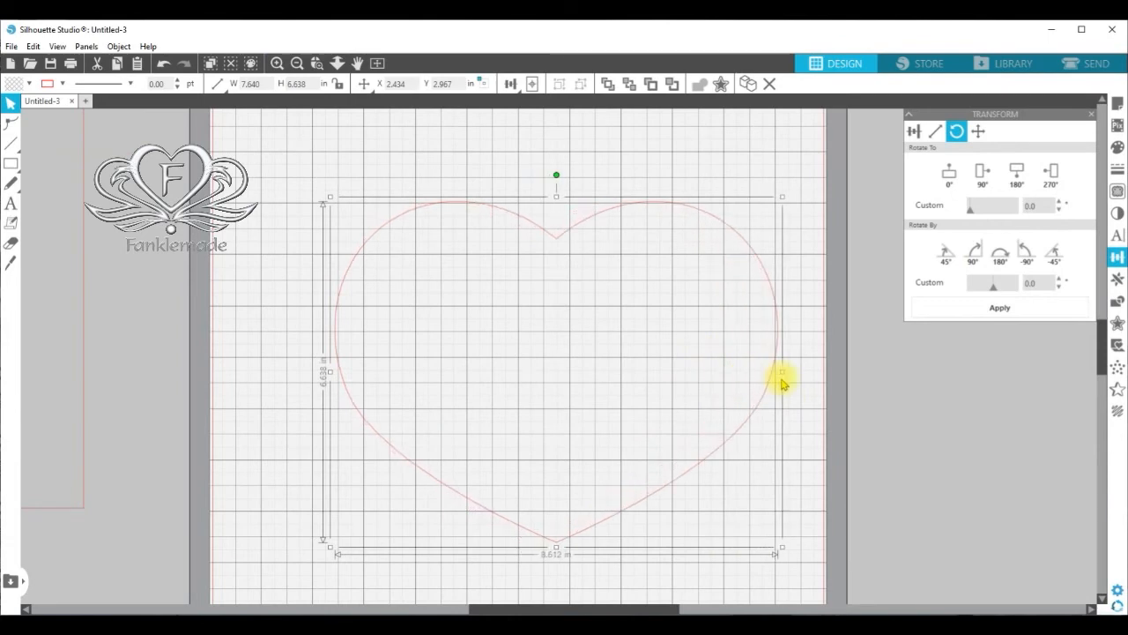
{"action": "left_click_drag", "start_coordinate": [782, 381], "coordinate": [728, 382]}
{"action": "scroll", "coordinate": [666, 430], "scroll_direction": "down", "scroll_amount": 2}
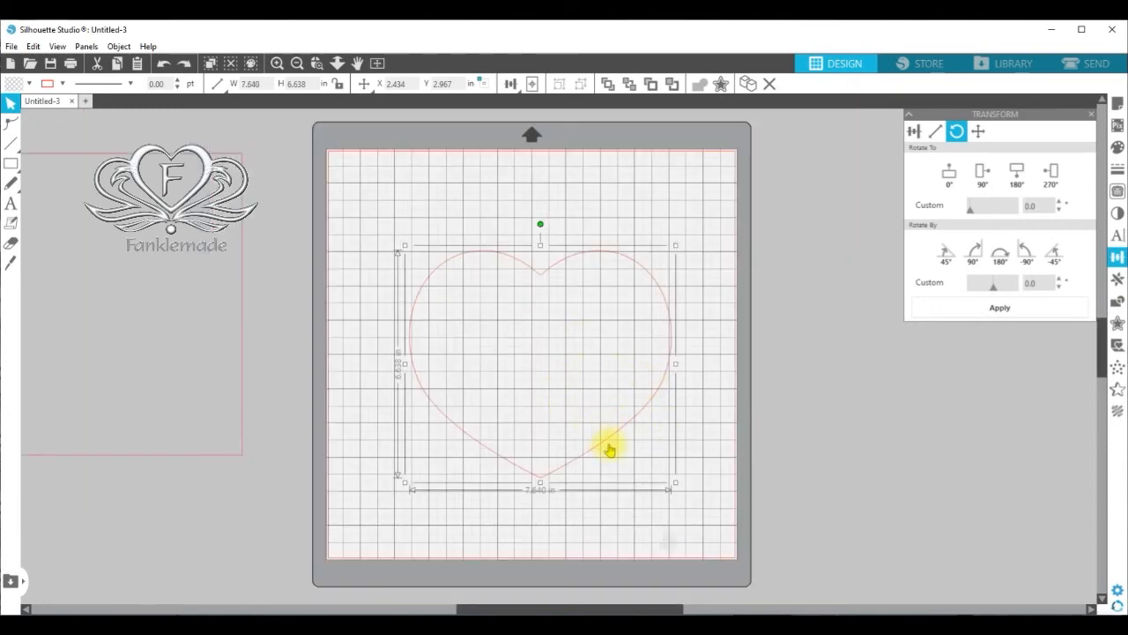
Duplicate the heart, narrow the copy to about 3.57 in wide, and move it toward the mat's right edge
{"action": "key", "text": "ctrl+c"}
{"action": "key", "text": "ctrl+v"}
{"action": "left_click_drag", "start_coordinate": [696, 396], "coordinate": [730, 423]}
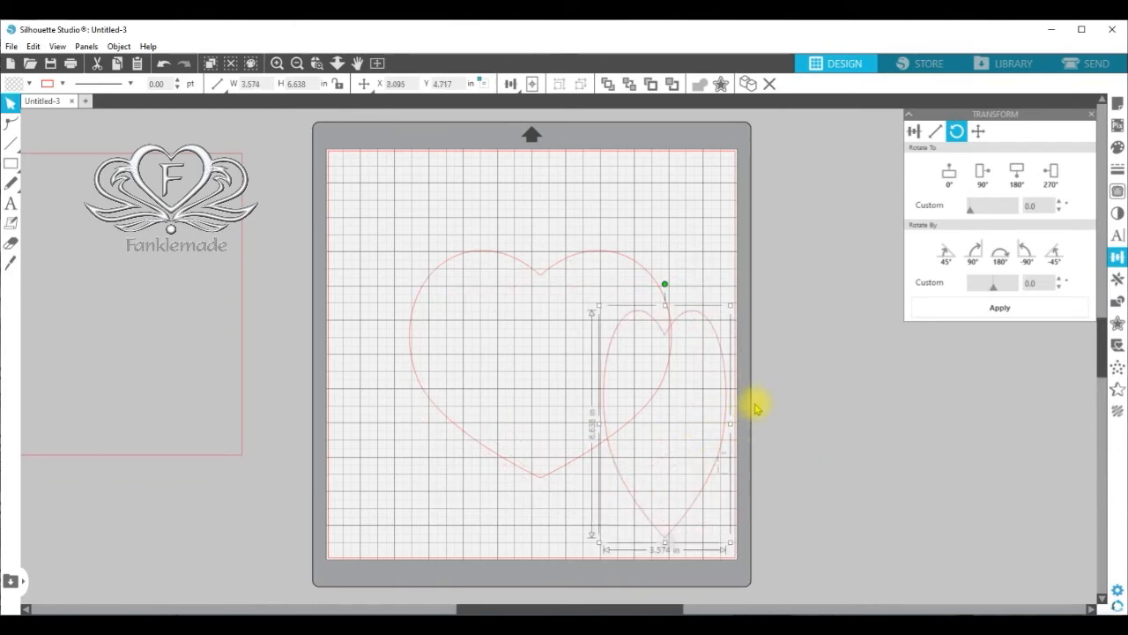
{"action": "left_click_drag", "start_coordinate": [723, 441], "coordinate": [835, 318]}
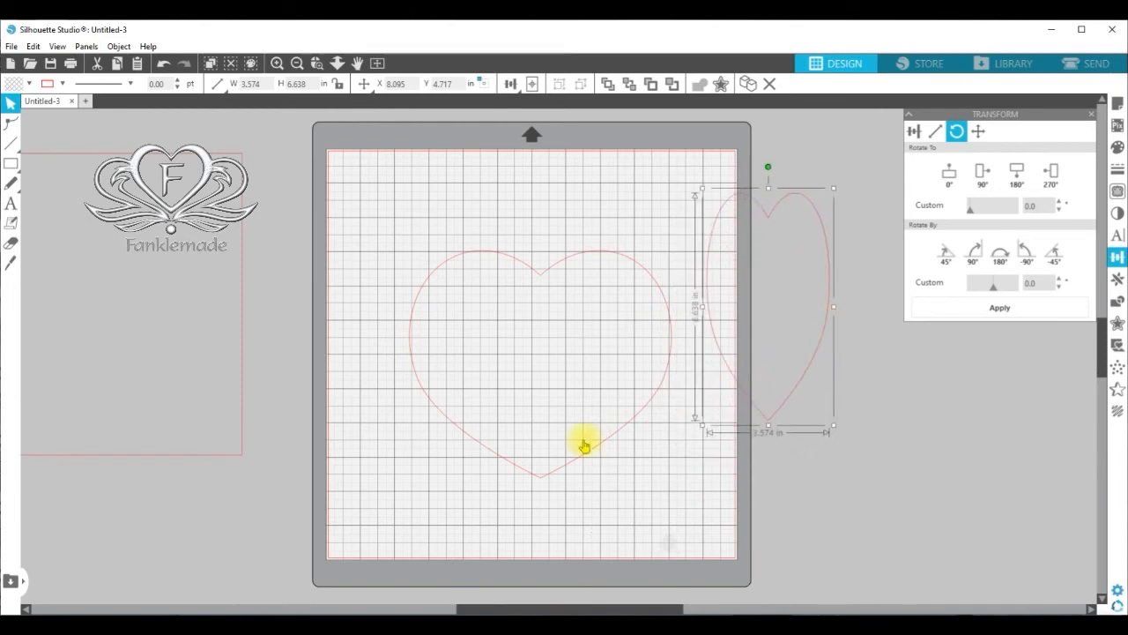
Duplicate the original heart again, stretch the copy to about 9.73 in tall, and move it off the mat to the right
{"action": "left_click", "coordinate": [541, 483]}
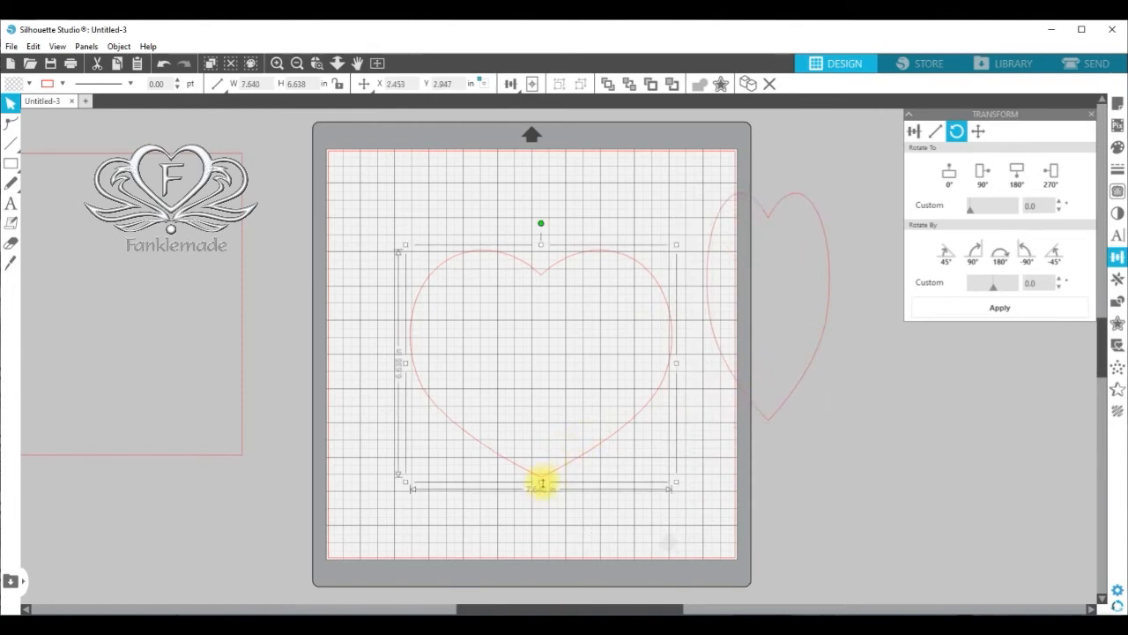
{"action": "key", "text": "ctrl+d"}
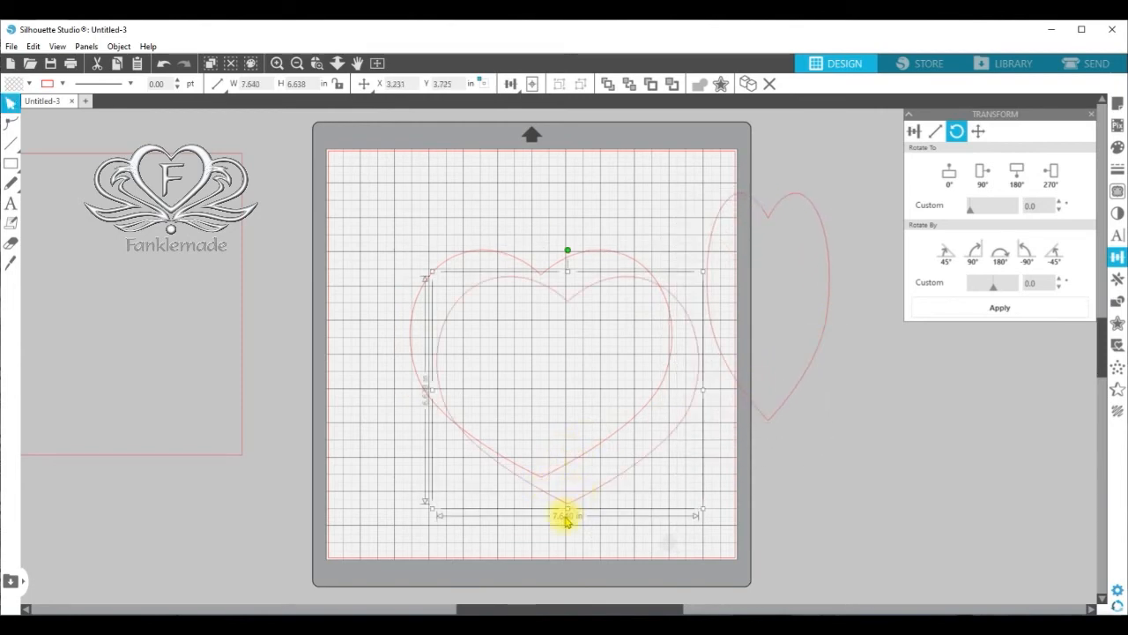
{"action": "left_click_drag", "start_coordinate": [570, 513], "coordinate": [579, 602]}
{"action": "left_click_drag", "start_coordinate": [631, 544], "coordinate": [863, 500]}
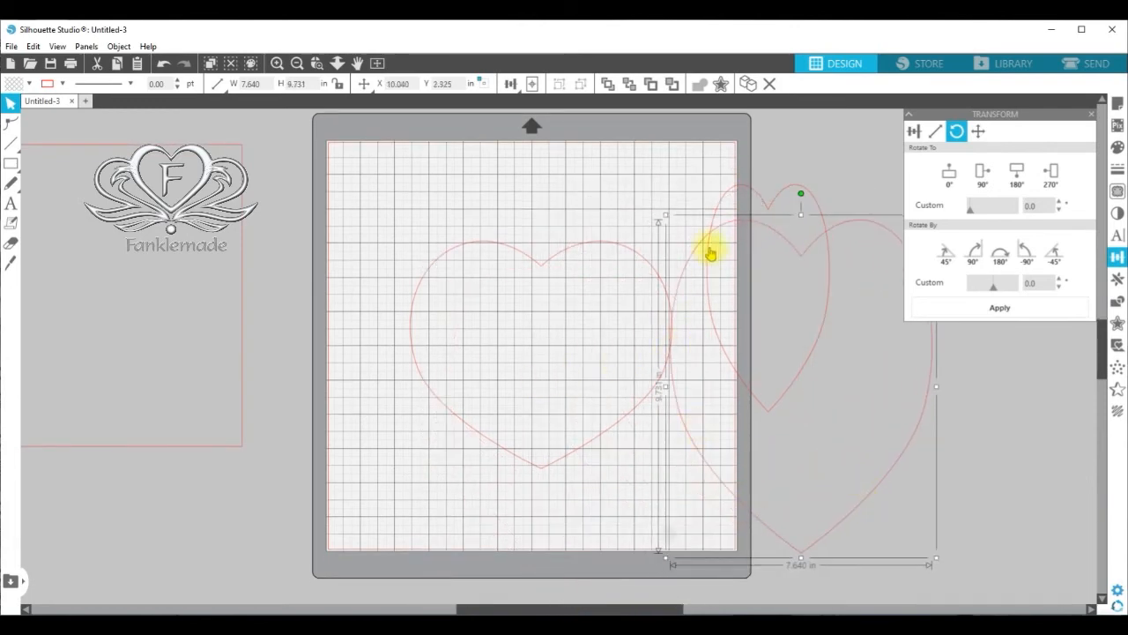
{"action": "left_click_drag", "start_coordinate": [781, 247], "coordinate": [849, 281]}
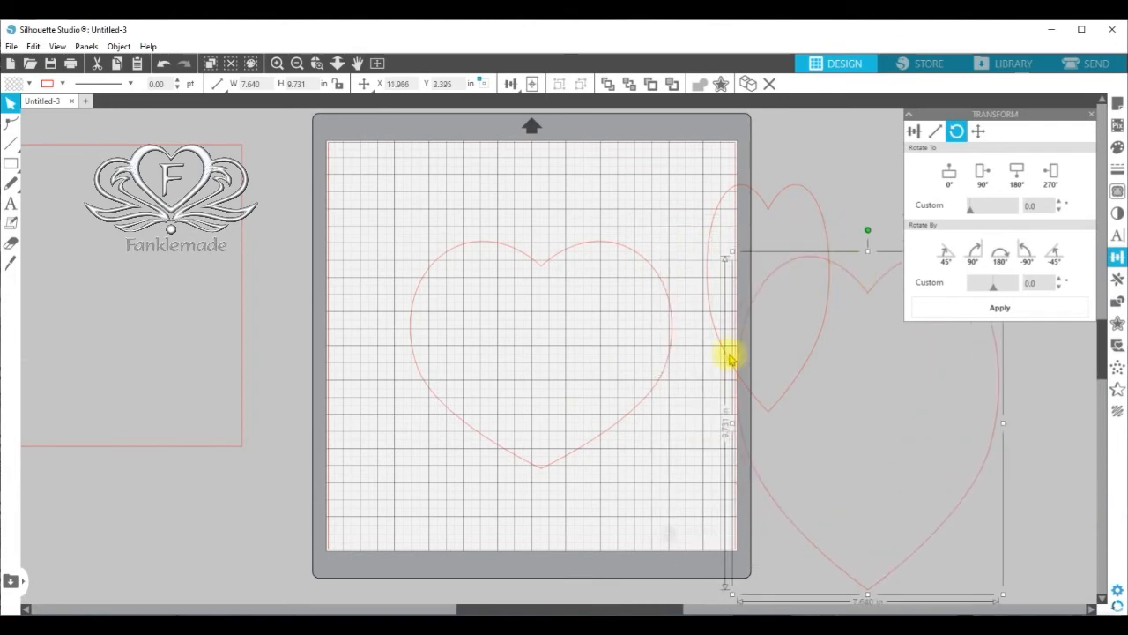
Move the original heart off the mat to the left and draw a narrow upright ellipse about 1.56 × 6.01 in on the mat
{"action": "left_click", "coordinate": [595, 428]}
{"action": "left_click_drag", "start_coordinate": [595, 428], "coordinate": [251, 524]}
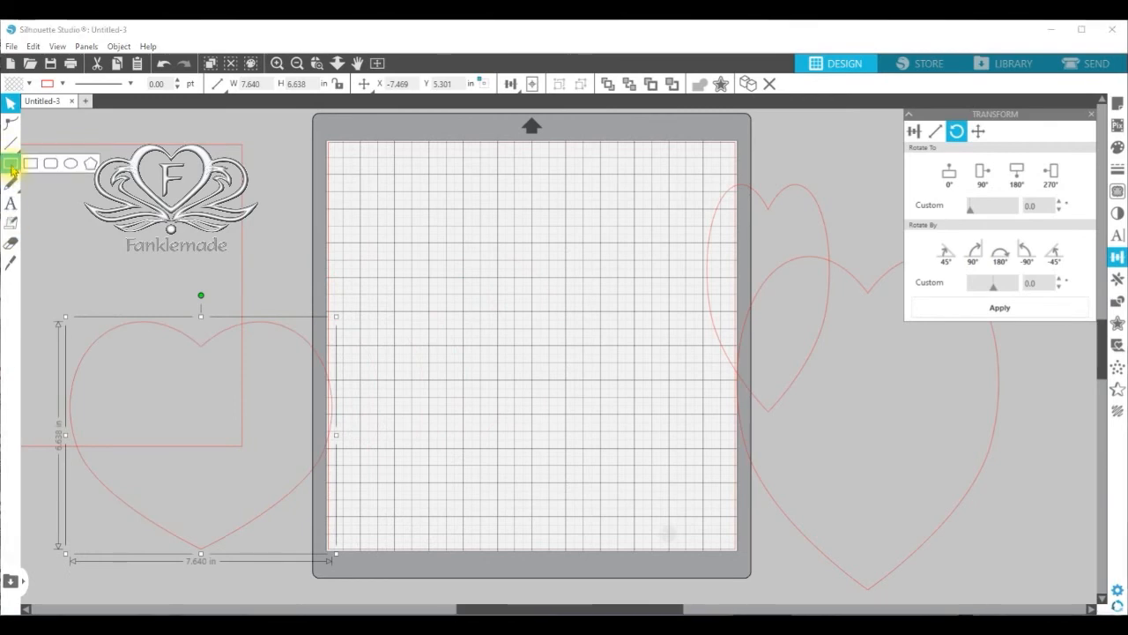
{"action": "left_click", "coordinate": [70, 163]}
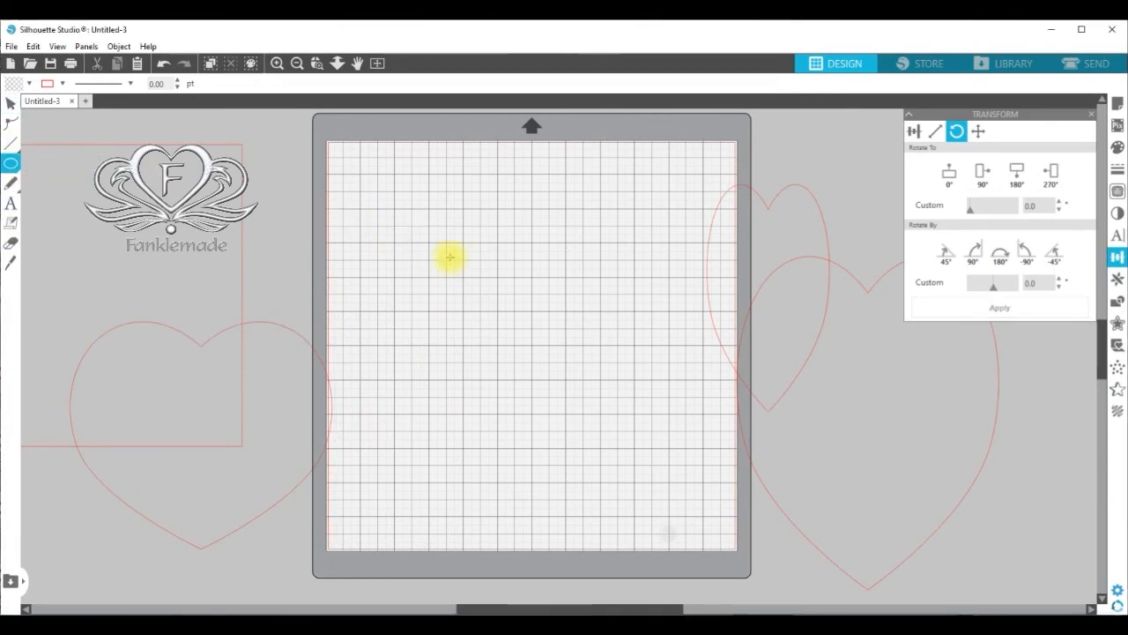
{"action": "left_click_drag", "start_coordinate": [461, 221], "coordinate": [515, 432]}
Pull the ellipse's bottom point down, make it a corner point, and shorten its left handle to form a sharp teardrop tip
{"action": "left_click", "coordinate": [316, 63]}
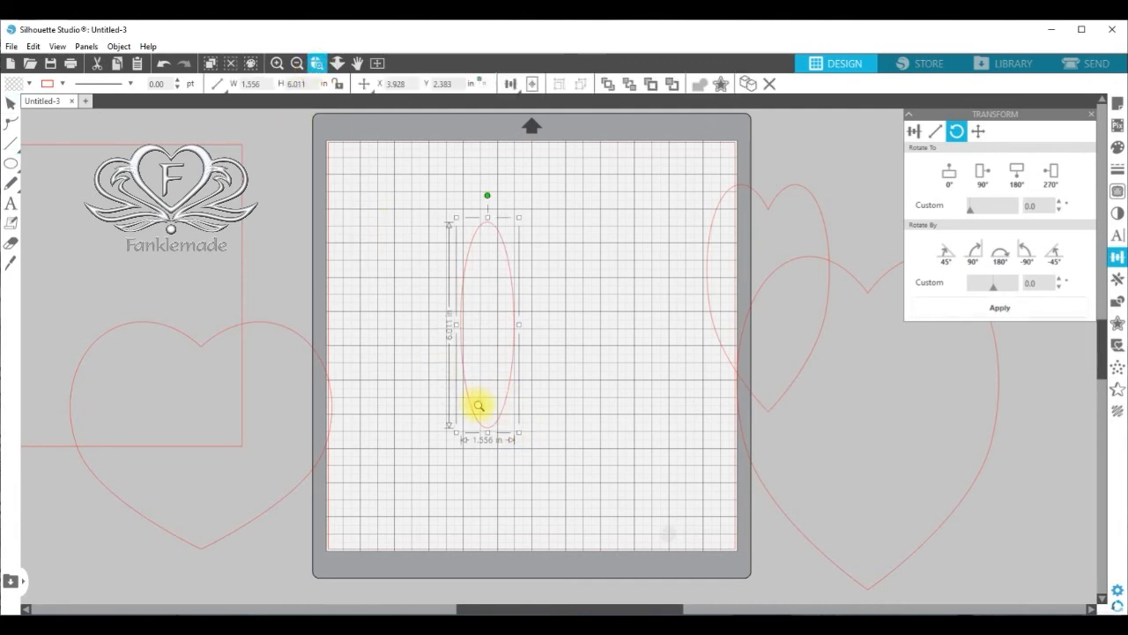
{"action": "left_click", "coordinate": [476, 432]}
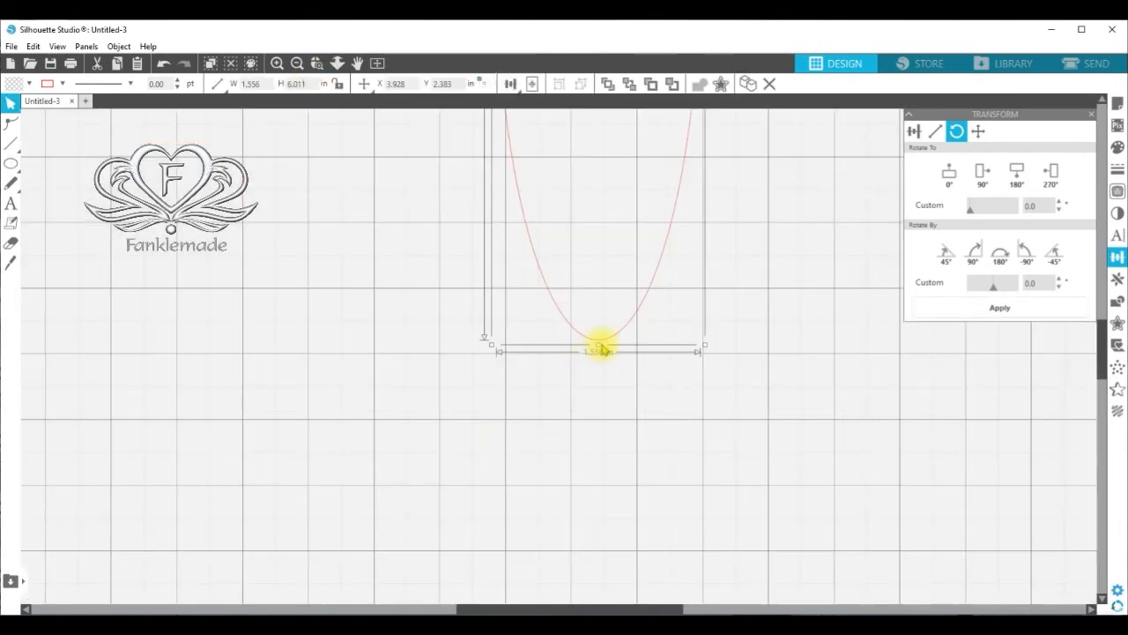
{"action": "left_click", "coordinate": [10, 123]}
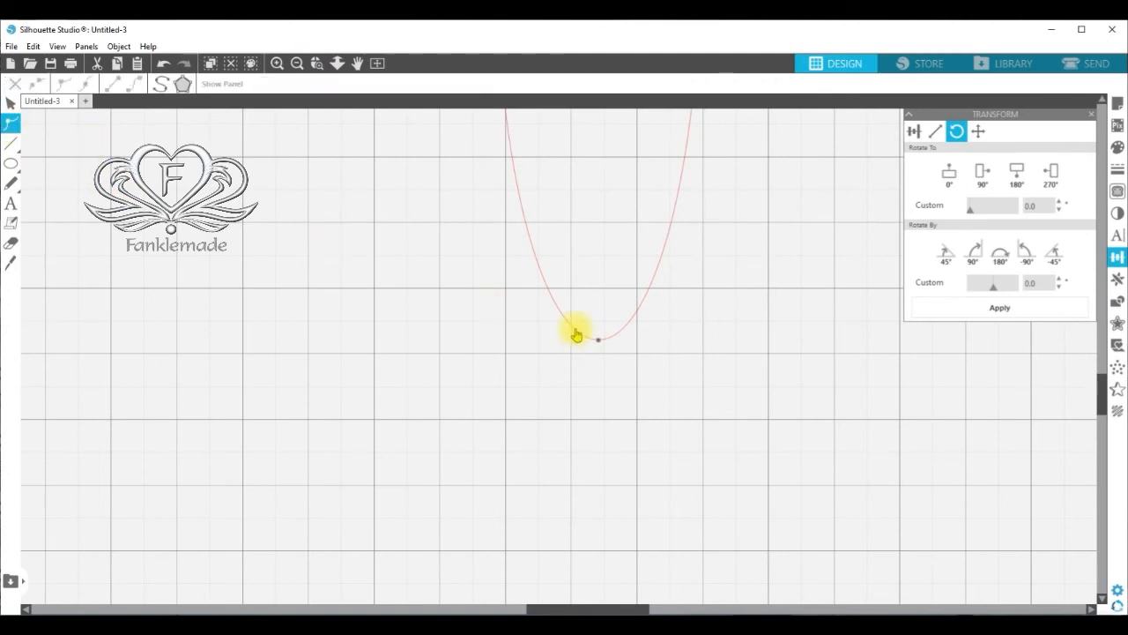
{"action": "left_click_drag", "start_coordinate": [599, 349], "coordinate": [610, 380]}
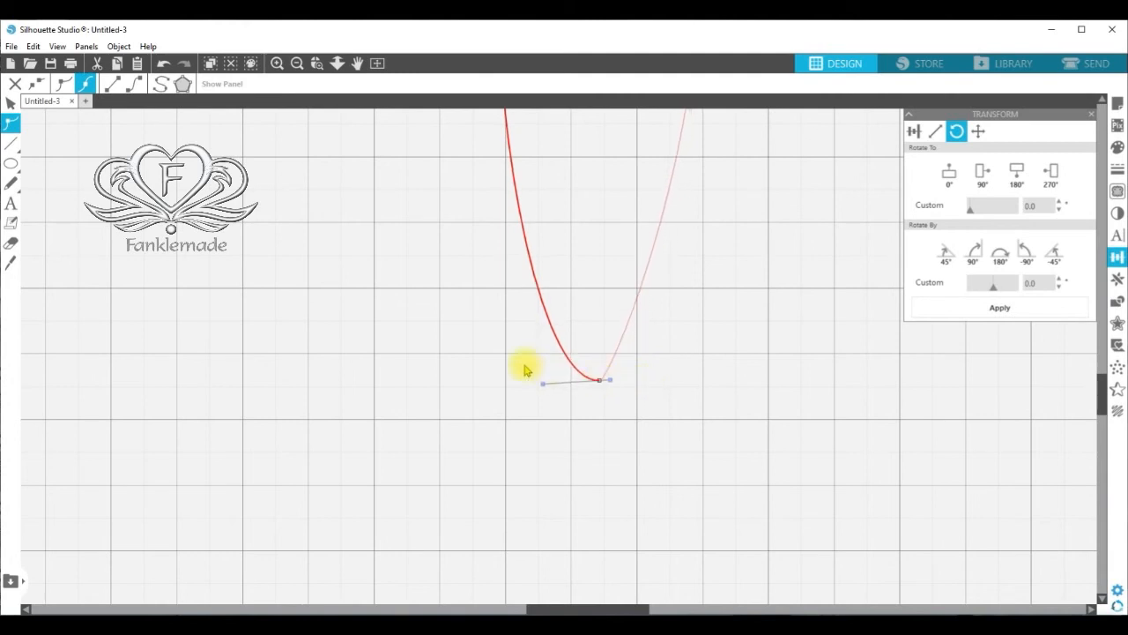
{"action": "left_click", "coordinate": [63, 82]}
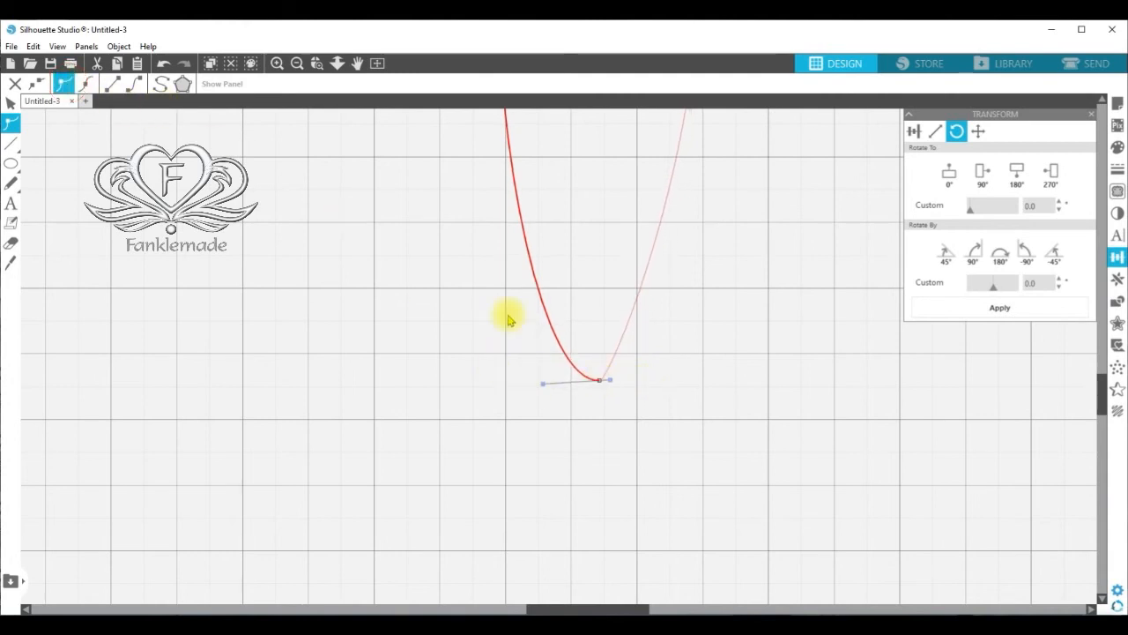
{"action": "left_click_drag", "start_coordinate": [543, 382], "coordinate": [590, 385]}
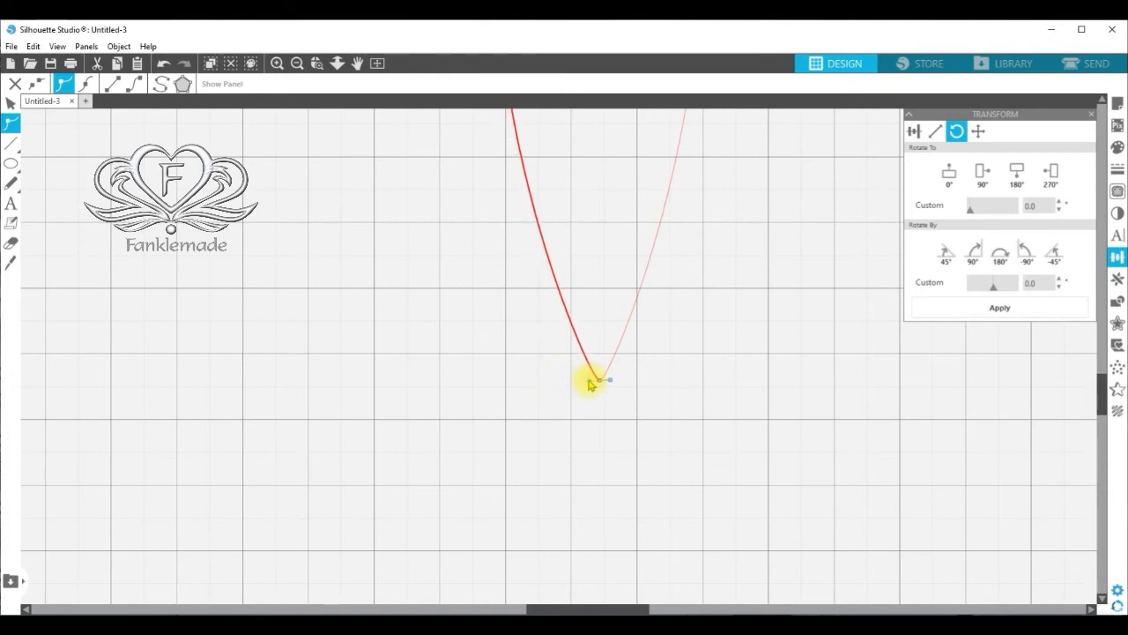
Move the narrow teardrop down on the mat and rotate it to 20°
{"action": "left_click", "coordinate": [297, 64]}
{"action": "left_click", "coordinate": [613, 282]}
{"action": "left_click_drag", "start_coordinate": [586, 282], "coordinate": [583, 308]}
{"action": "left_click", "coordinate": [582, 310]}
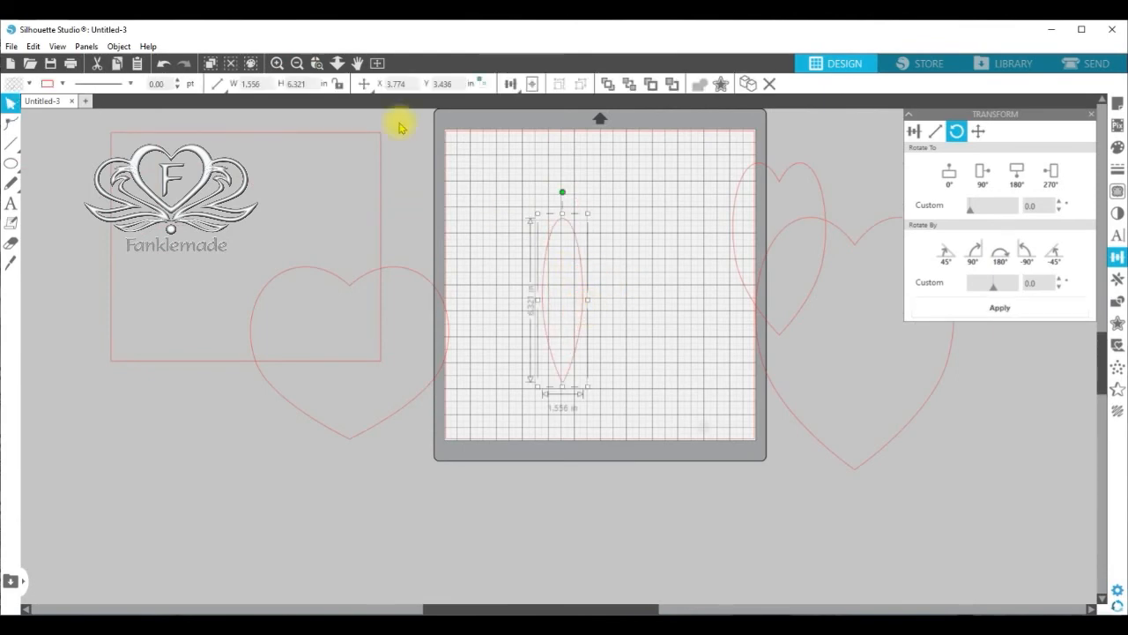
{"action": "left_click", "coordinate": [297, 63]}
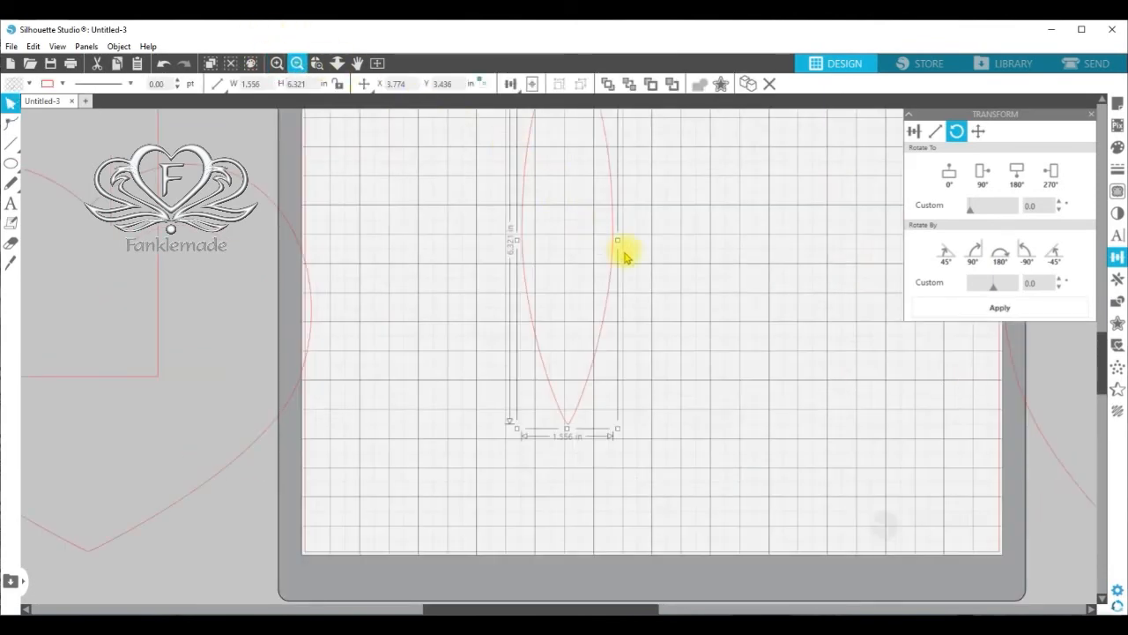
{"action": "left_click_drag", "start_coordinate": [612, 267], "coordinate": [605, 326]}
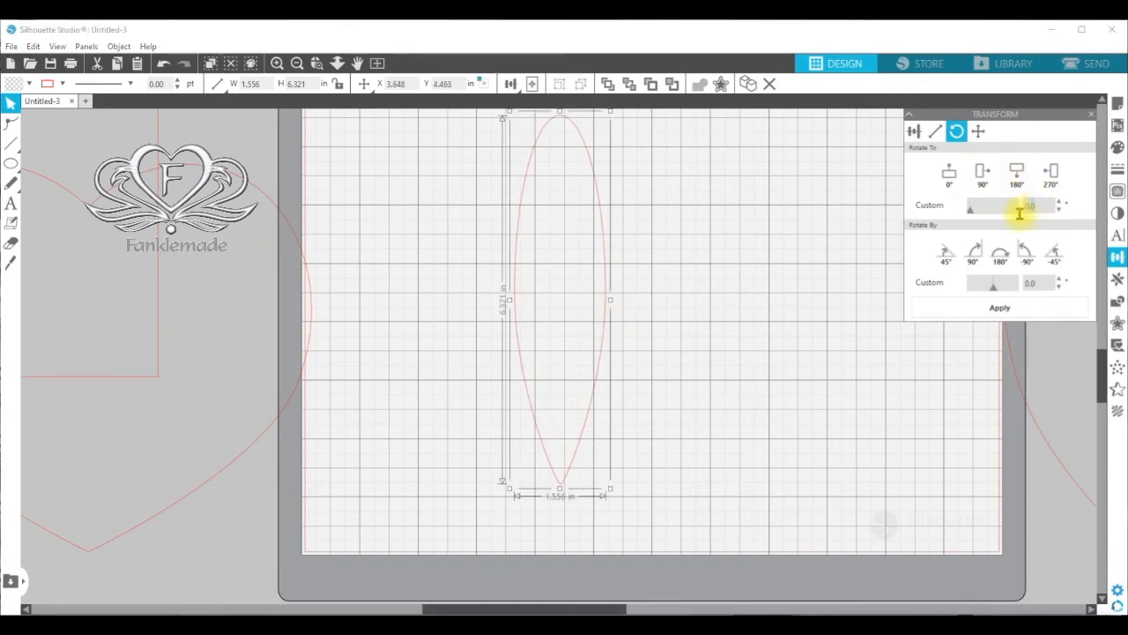
{"action": "left_click", "coordinate": [1013, 307]}
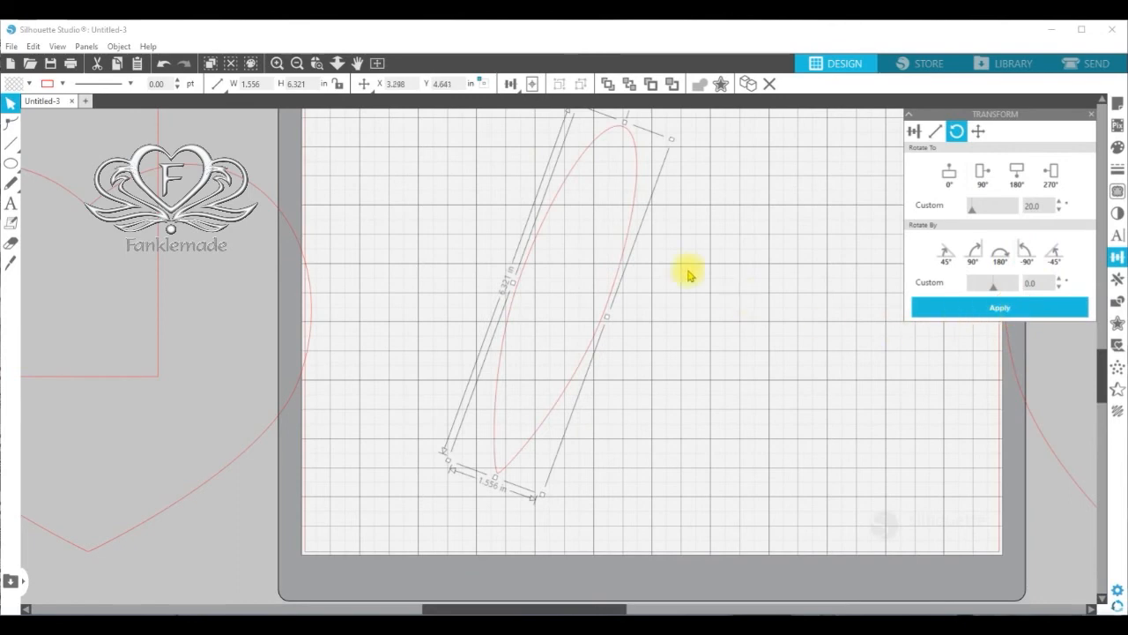
Copy and paste the tilted teardrop, flip the copy horizontally, and place it left of the first so their bottom tips meet
{"action": "right_click", "coordinate": [620, 253]}
{"action": "left_click", "coordinate": [654, 306]}
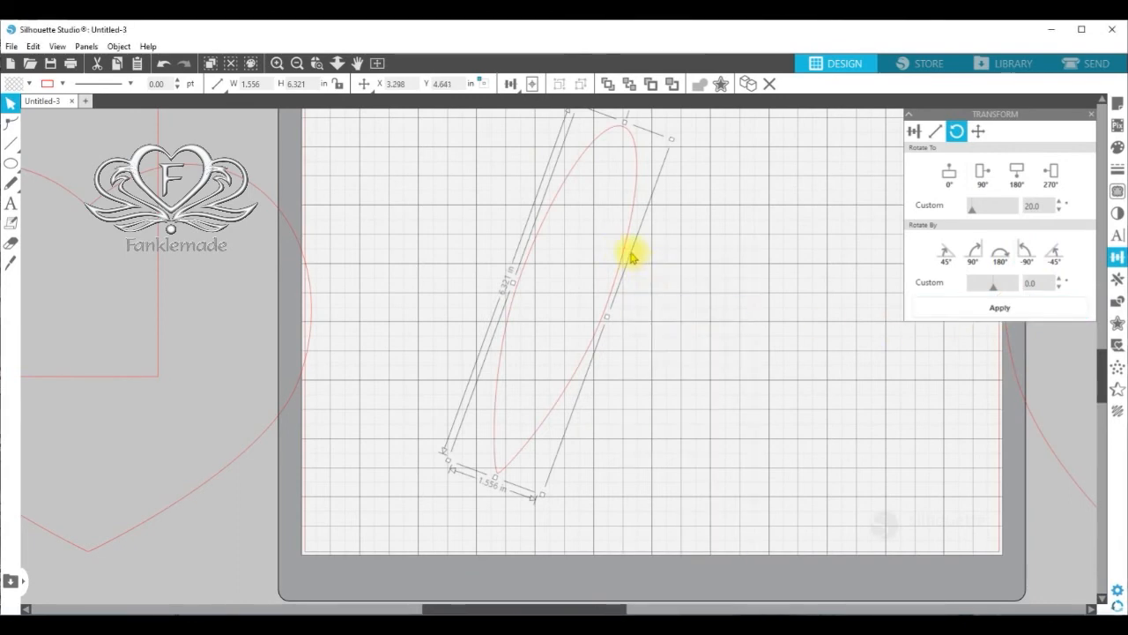
{"action": "right_click", "coordinate": [631, 254]}
{"action": "left_click", "coordinate": [673, 322]}
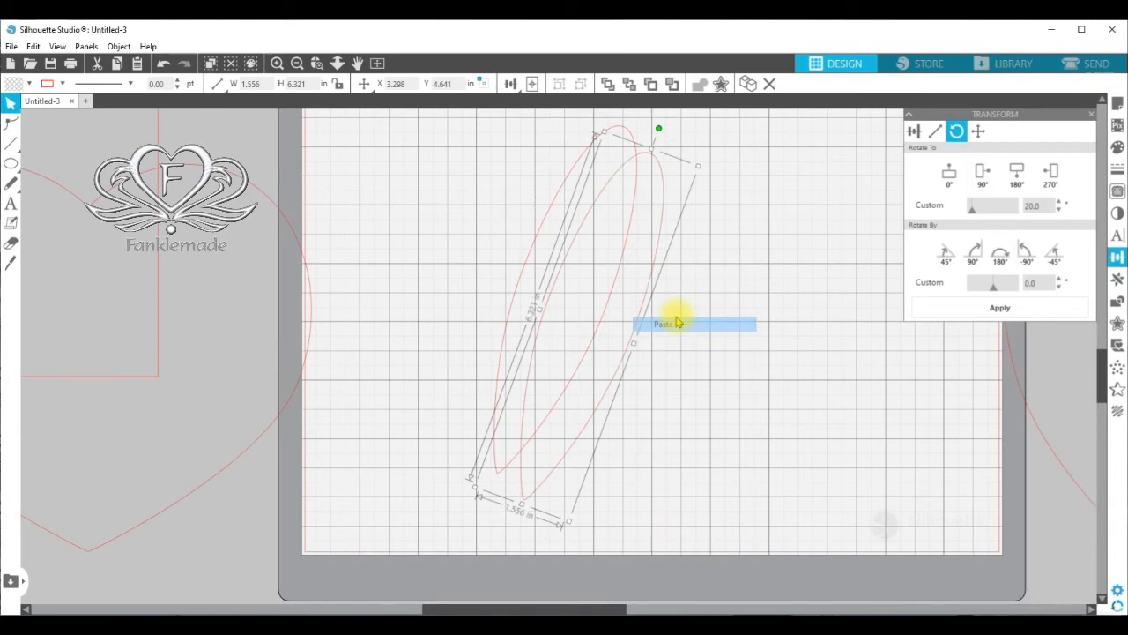
{"action": "right_click", "coordinate": [652, 267]}
{"action": "left_click", "coordinate": [722, 399]}
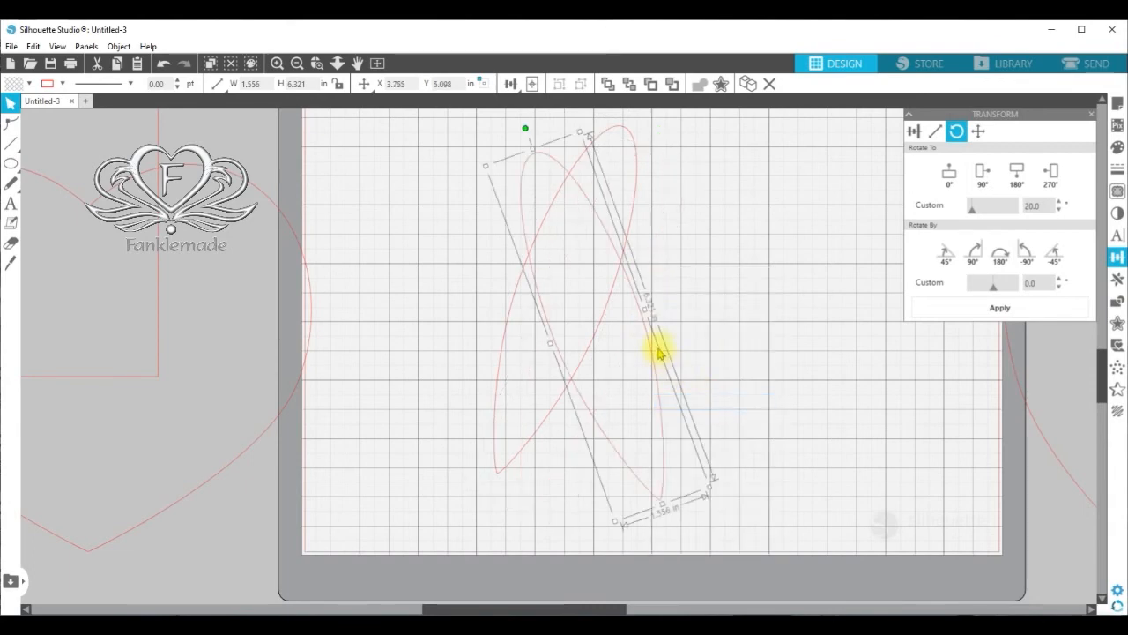
{"action": "left_click_drag", "start_coordinate": [653, 348], "coordinate": [494, 317]}
Nudge the mirrored teardrop down, select both teardrops, and align their bottom edges
{"action": "left_click", "coordinate": [297, 62]}
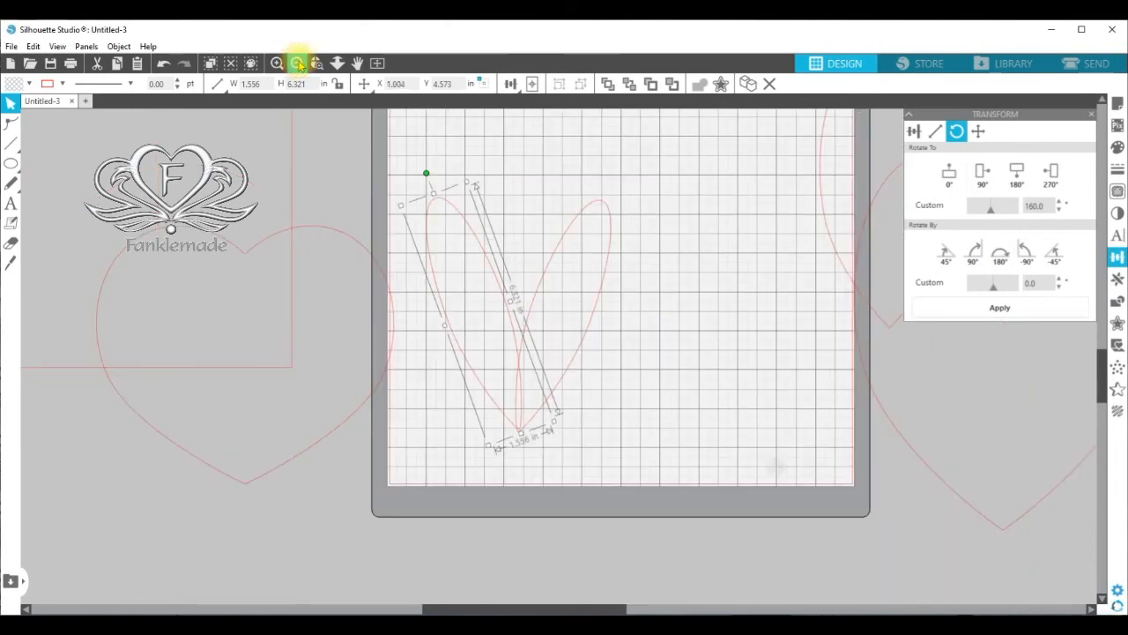
{"action": "left_click", "coordinate": [316, 62]}
{"action": "left_click", "coordinate": [533, 407]}
{"action": "key", "text": "Down"}
{"action": "key", "text": "Down"}
{"action": "key", "text": "Down"}
{"action": "key", "text": "Down"}
{"action": "key", "text": "Down"}
{"action": "key", "text": "Down"}
{"action": "key", "text": "Down"}
{"action": "left_click", "coordinate": [586, 309], "text": "shift"}
{"action": "left_click", "coordinate": [511, 85]}
{"action": "left_click", "coordinate": [512, 126]}
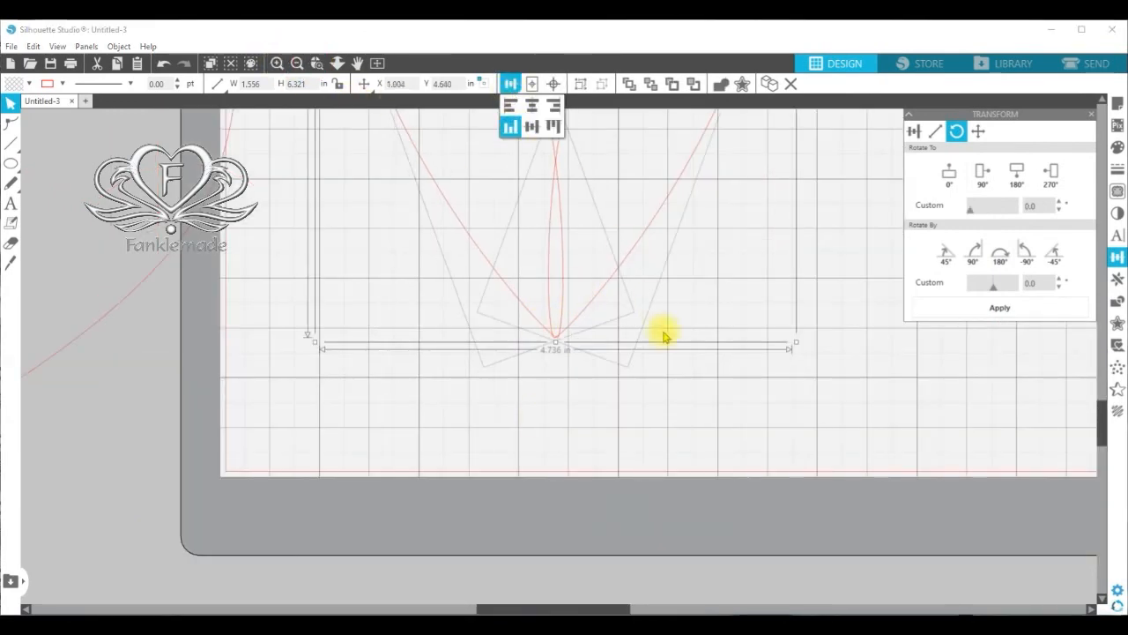
Nudge the right teardrop sideways until its bottom tip coincides with the mirrored teardrop's tip
{"action": "left_click", "coordinate": [664, 336]}
{"action": "left_click", "coordinate": [318, 63]}
{"action": "left_click", "coordinate": [578, 338]}
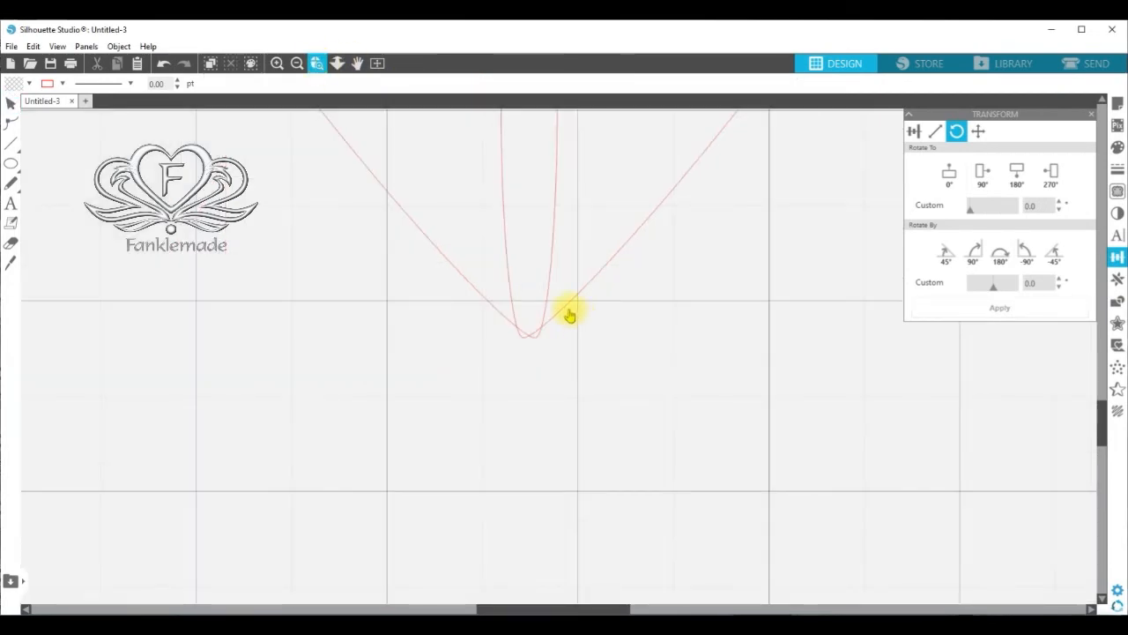
{"action": "left_click", "coordinate": [568, 310]}
{"action": "key", "text": "Left"}
{"action": "key", "text": "Right"}
{"action": "key", "text": "Right"}
{"action": "key", "text": "Right"}
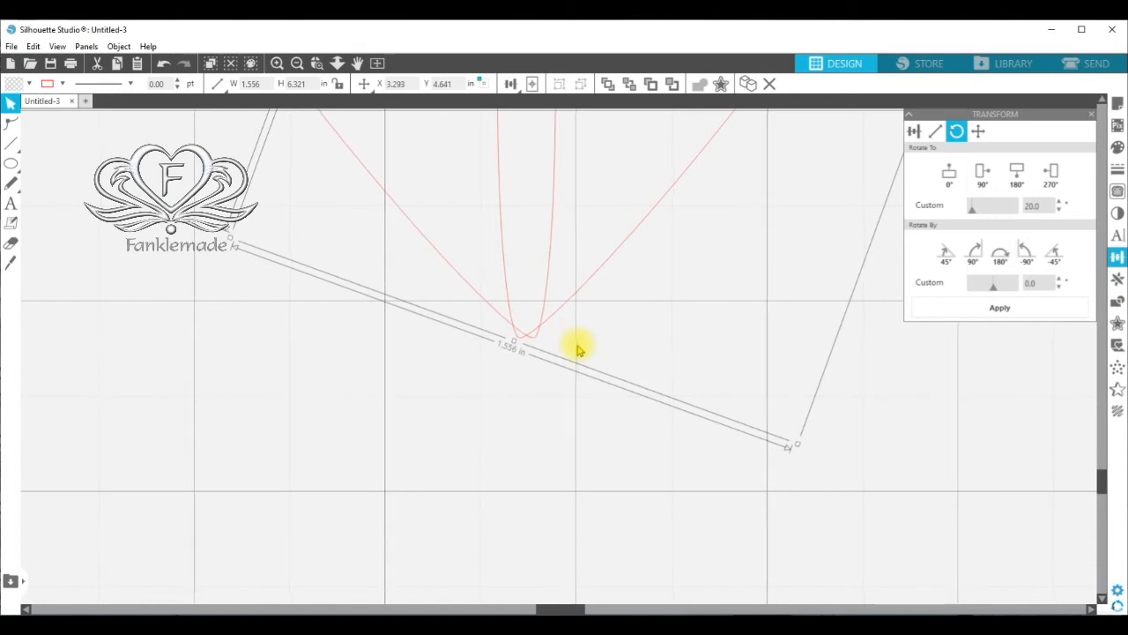
{"action": "key", "text": "Right"}
{"action": "key", "text": "Right"}
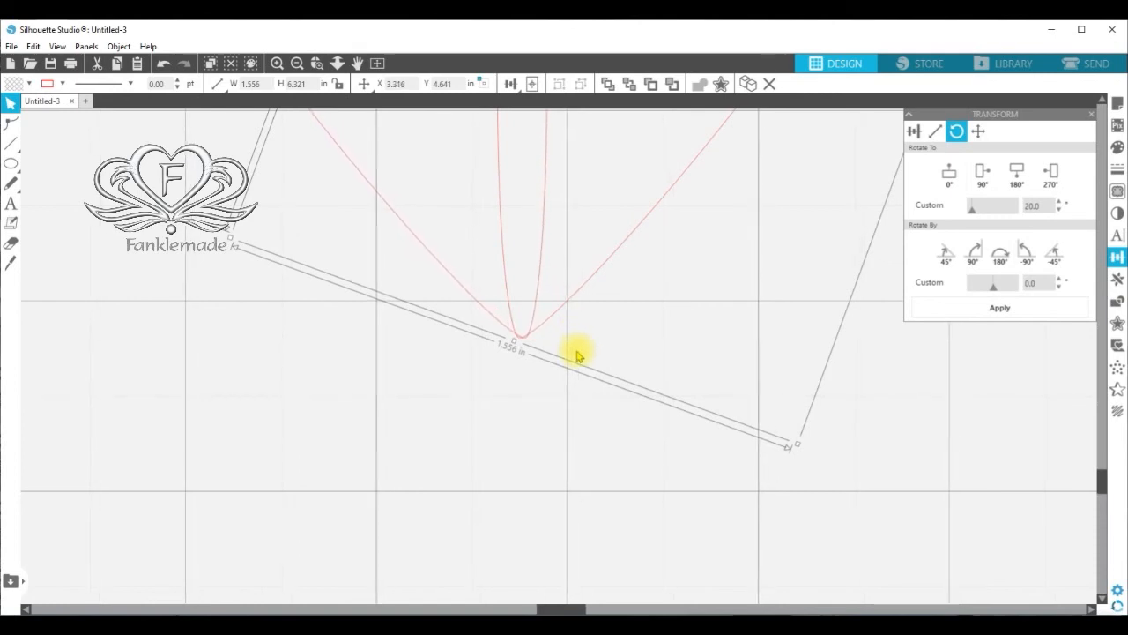
Select both teardrops, weld them into one narrow heart, and move it toward the center of the mat
{"action": "left_click", "coordinate": [441, 279]}
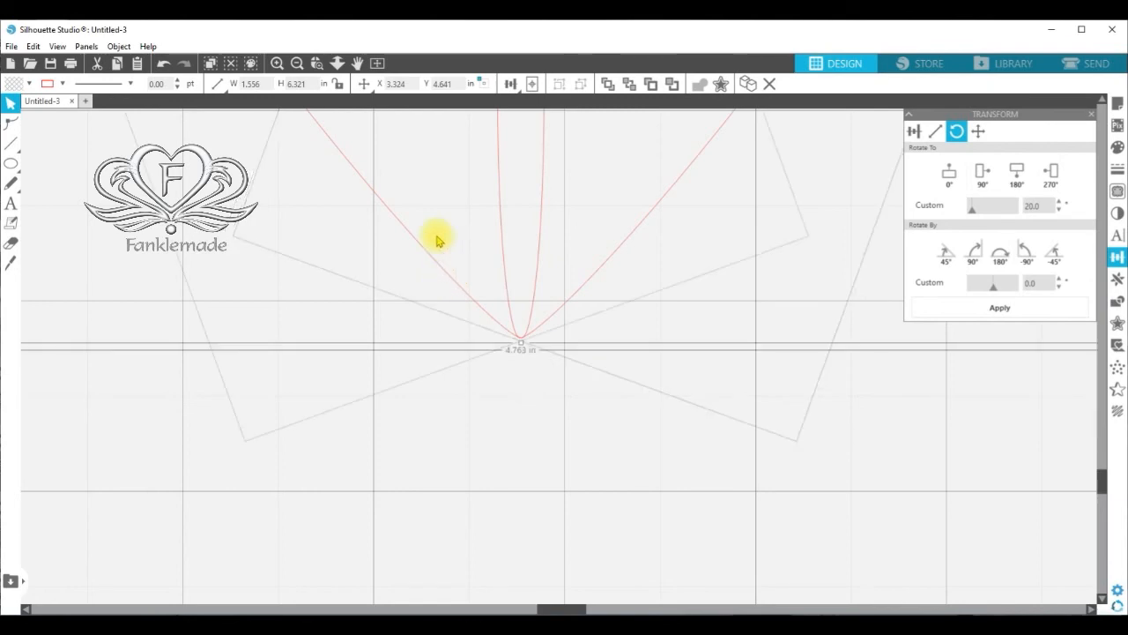
{"action": "left_click", "coordinate": [297, 63]}
{"action": "left_click", "coordinate": [297, 63]}
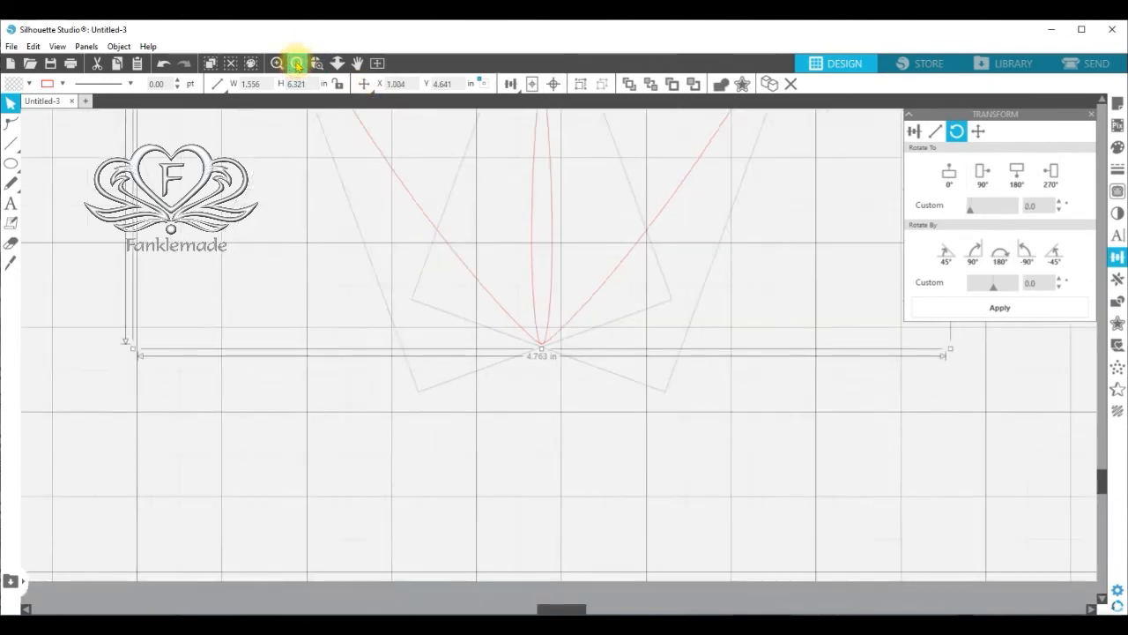
{"action": "left_click", "coordinate": [297, 63]}
{"action": "left_click", "coordinate": [297, 64]}
{"action": "left_click", "coordinate": [297, 64]}
{"action": "left_click", "coordinate": [297, 64]}
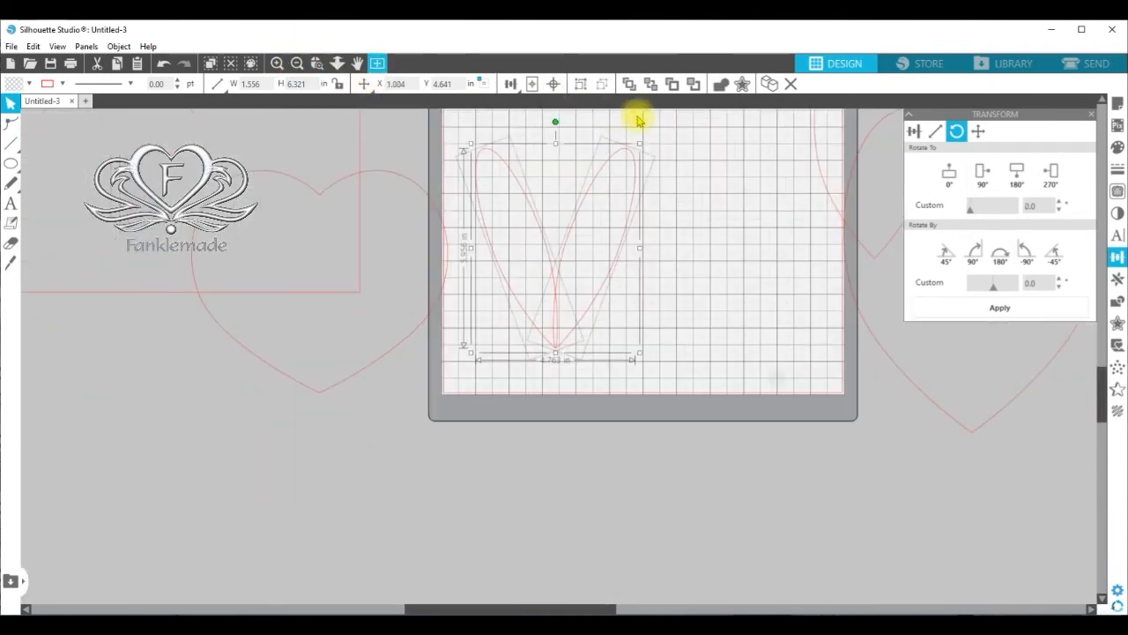
{"action": "left_click", "coordinate": [721, 83]}
{"action": "left_click_drag", "start_coordinate": [625, 244], "coordinate": [687, 267]}
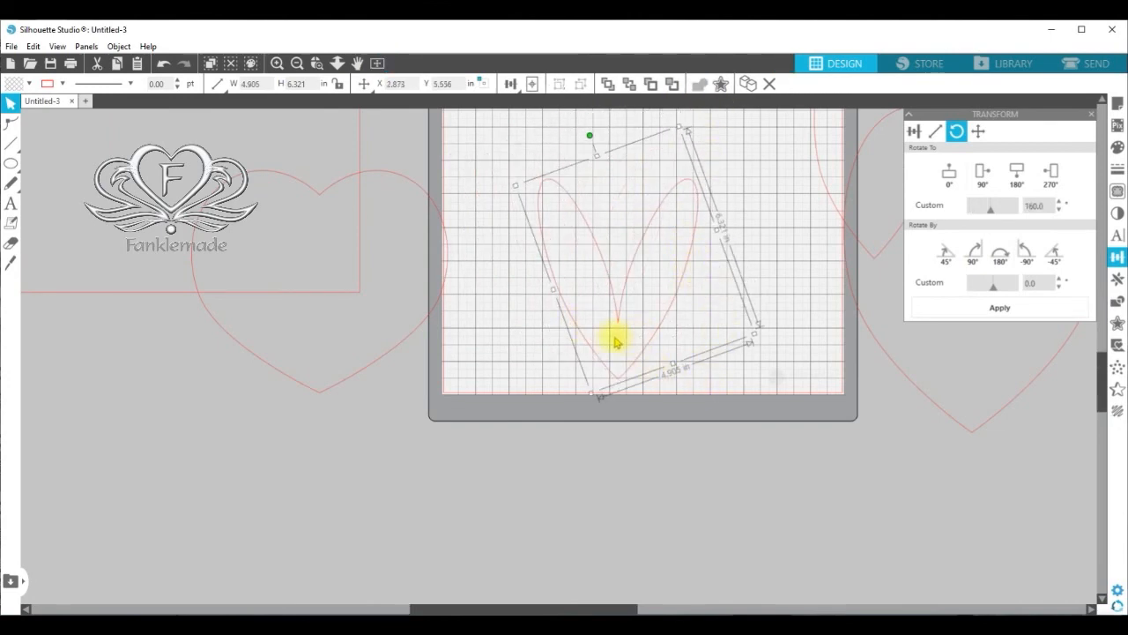
Clear the mat by moving the narrow heart off its left side and the two hearts on its right farther away
{"action": "left_click", "coordinate": [736, 398]}
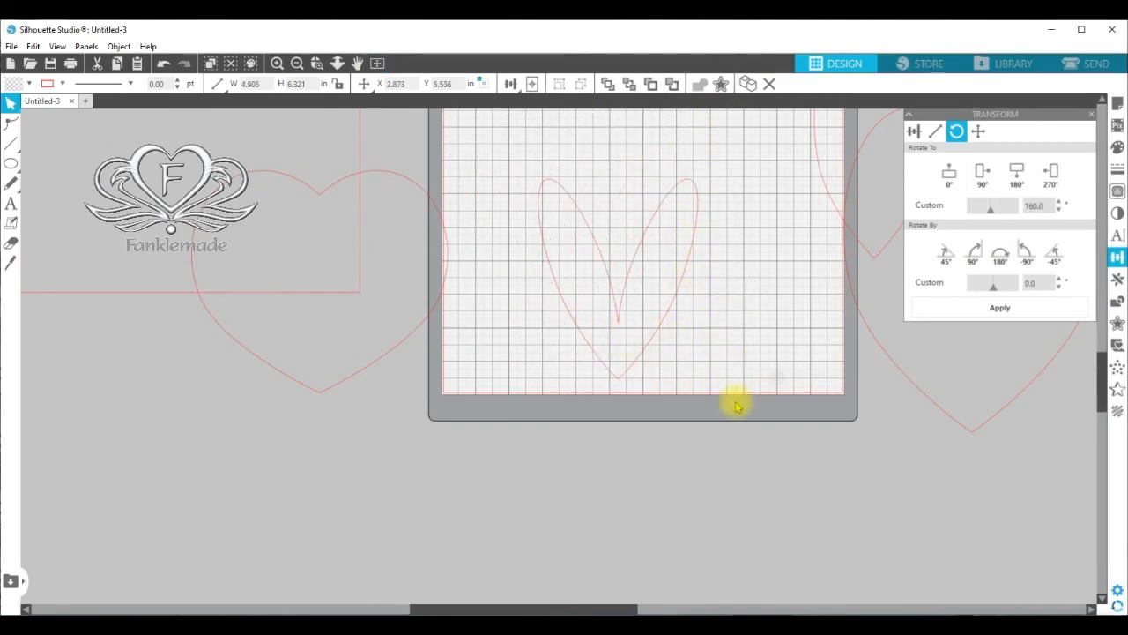
{"action": "left_click", "coordinate": [657, 342]}
{"action": "left_click_drag", "start_coordinate": [385, 180], "coordinate": [529, 338]}
{"action": "left_click", "coordinate": [661, 327]}
{"action": "left_click_drag", "start_coordinate": [598, 330], "coordinate": [328, 279]}
{"action": "left_click_drag", "start_coordinate": [934, 403], "coordinate": [1012, 420]}
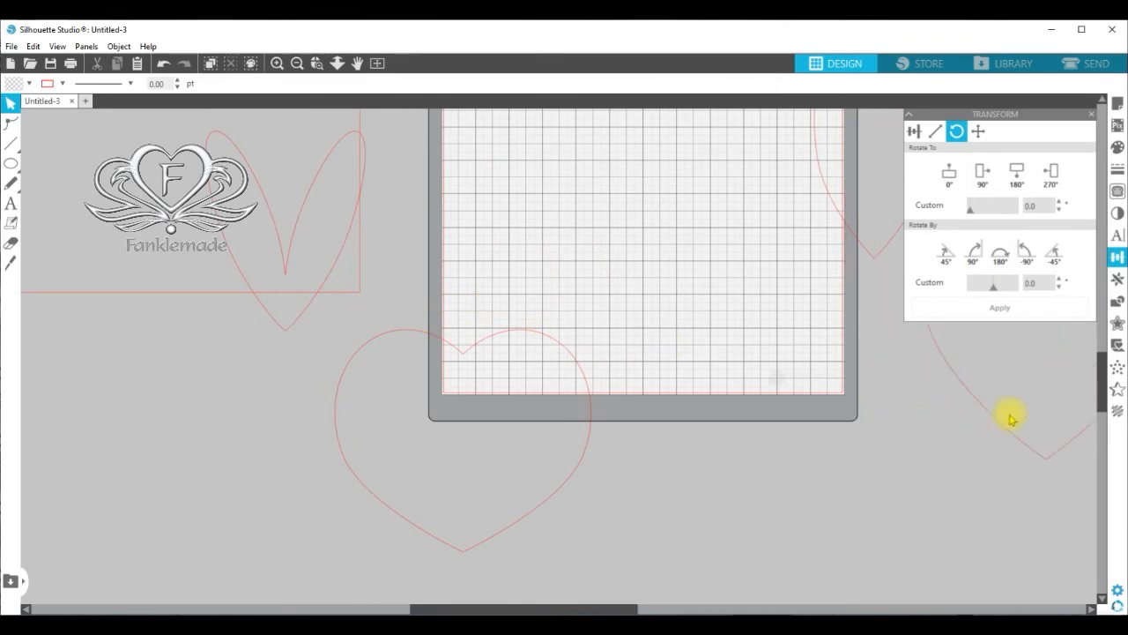
{"action": "left_click_drag", "start_coordinate": [873, 252], "coordinate": [965, 335]}
Move the wide heart onto the mat and position it near the center, slightly toward the top edge
{"action": "left_click_drag", "start_coordinate": [565, 481], "coordinate": [712, 231]}
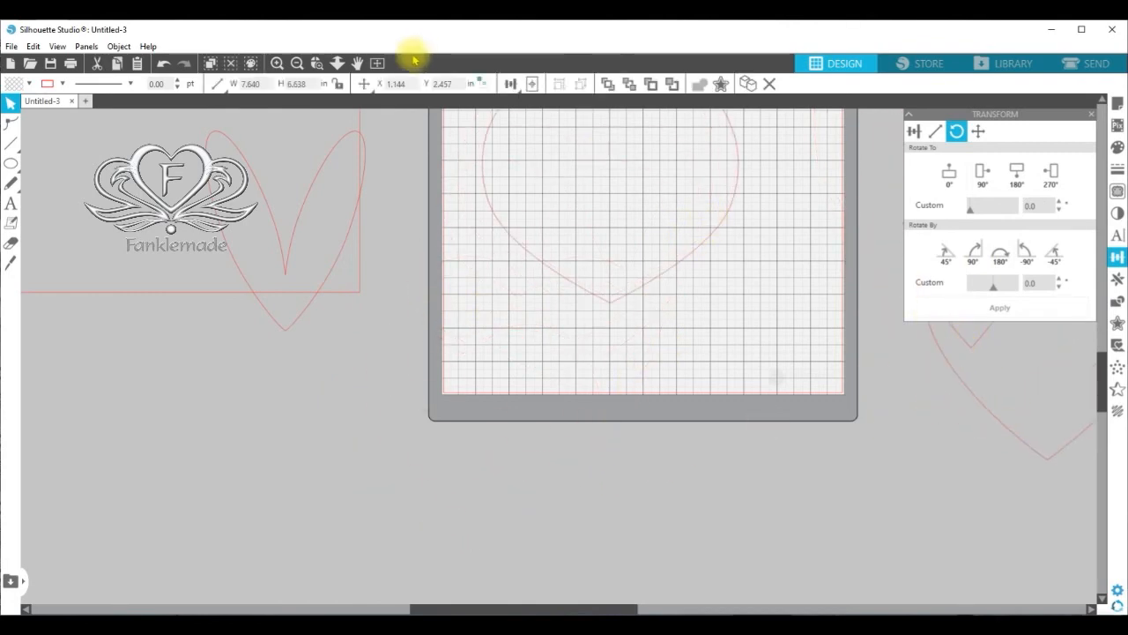
{"action": "left_click", "coordinate": [296, 63]}
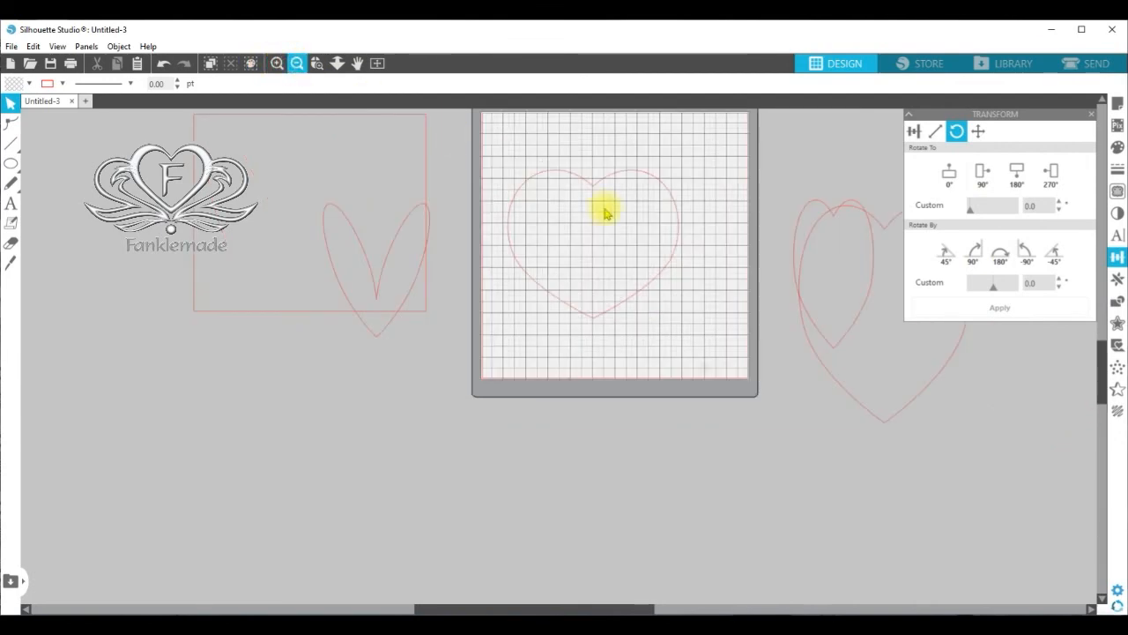
{"action": "scroll", "coordinate": [1102, 335], "scroll_direction": "up", "scroll_amount": 3}
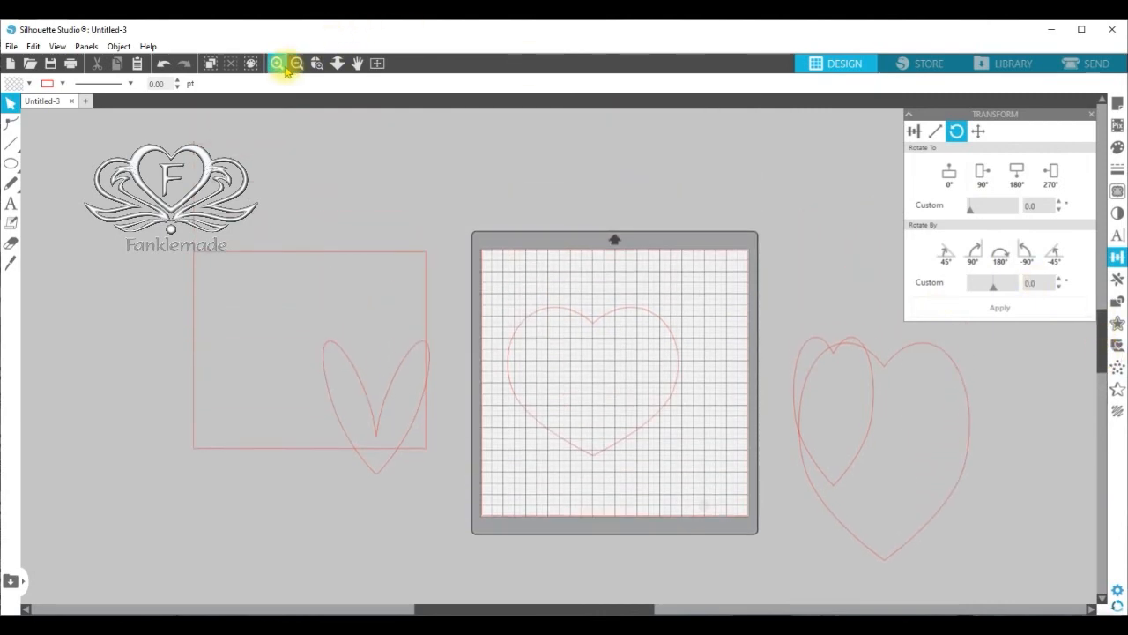
{"action": "left_click", "coordinate": [279, 62]}
{"action": "left_click", "coordinate": [278, 62]}
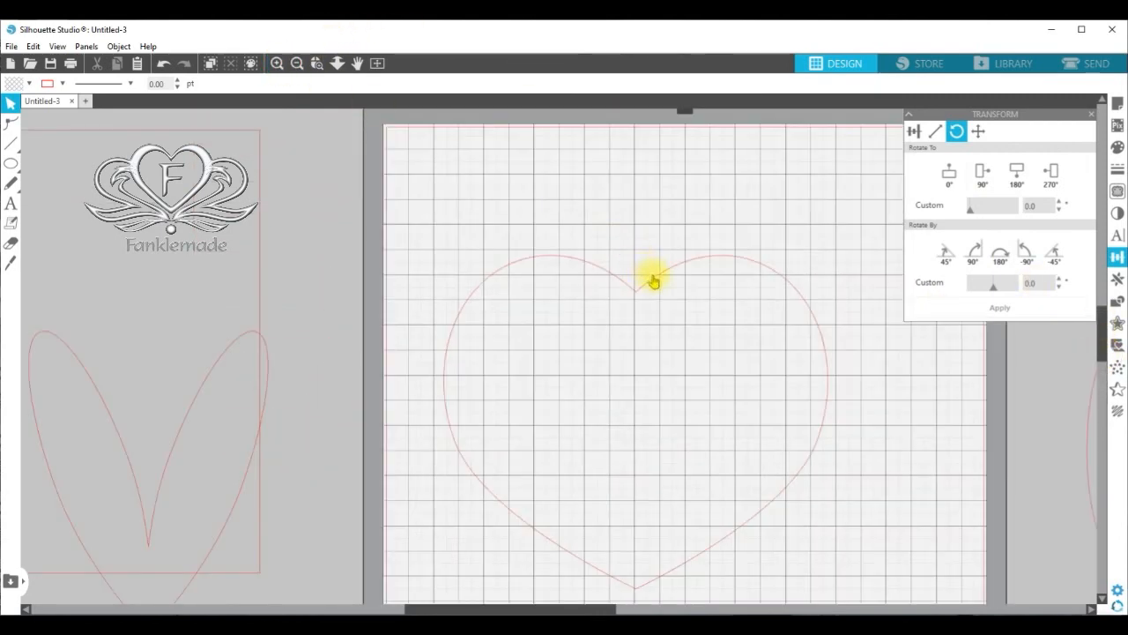
{"action": "left_click_drag", "start_coordinate": [653, 281], "coordinate": [664, 237]}
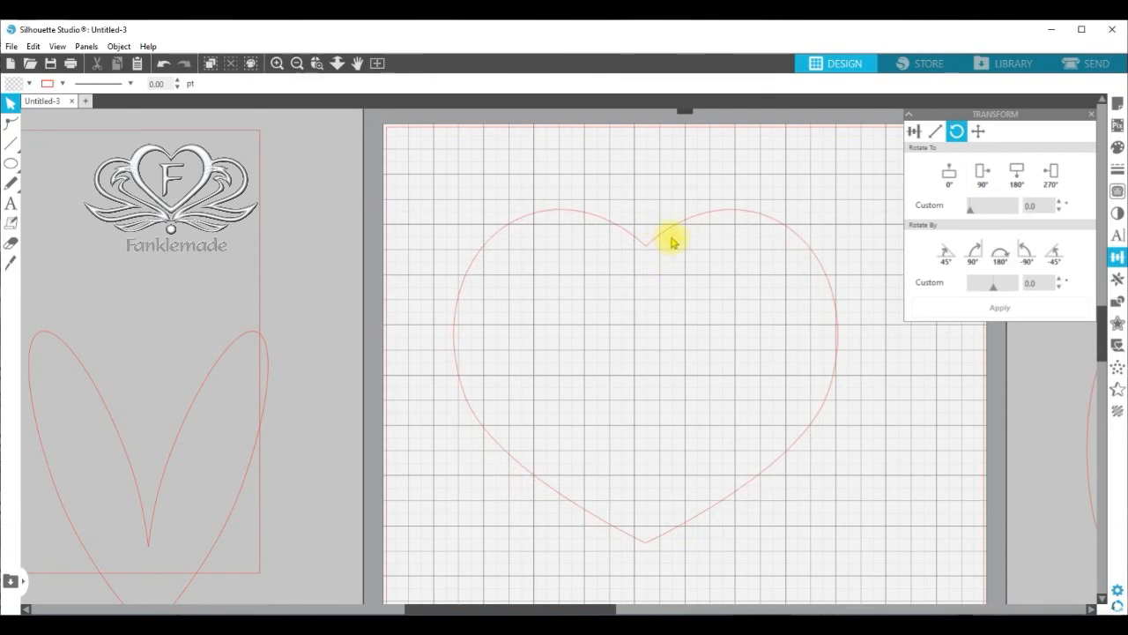
Fill the wide heart with solid magenta, replace that fill with the pink-to-white gradient, and deselect the heart
{"action": "left_click", "coordinate": [675, 232]}
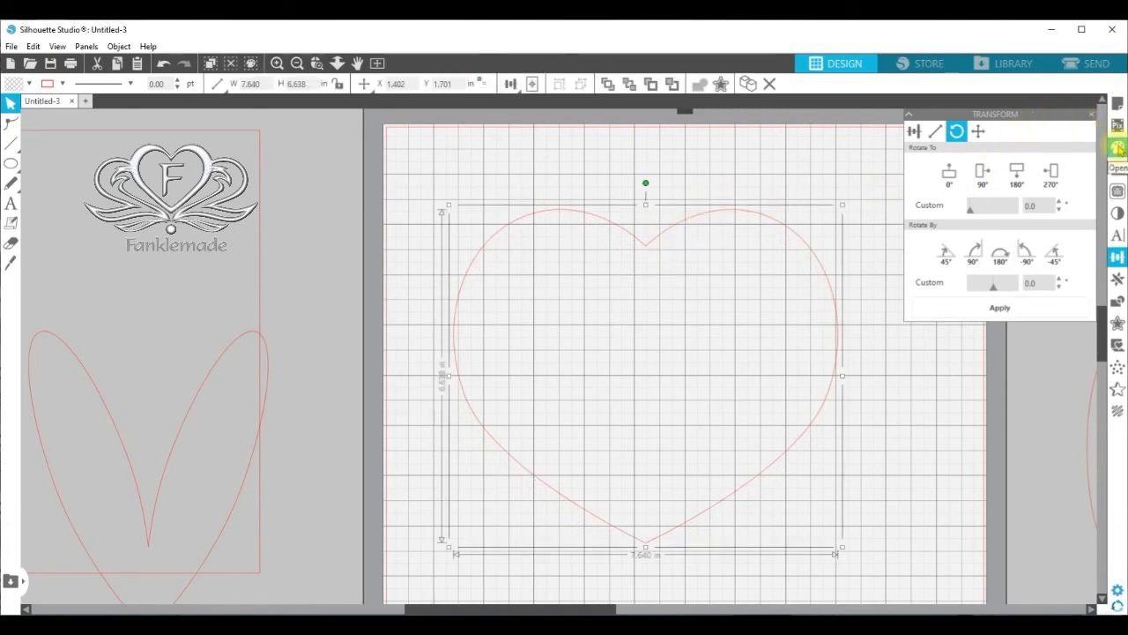
{"action": "left_click", "coordinate": [1116, 148]}
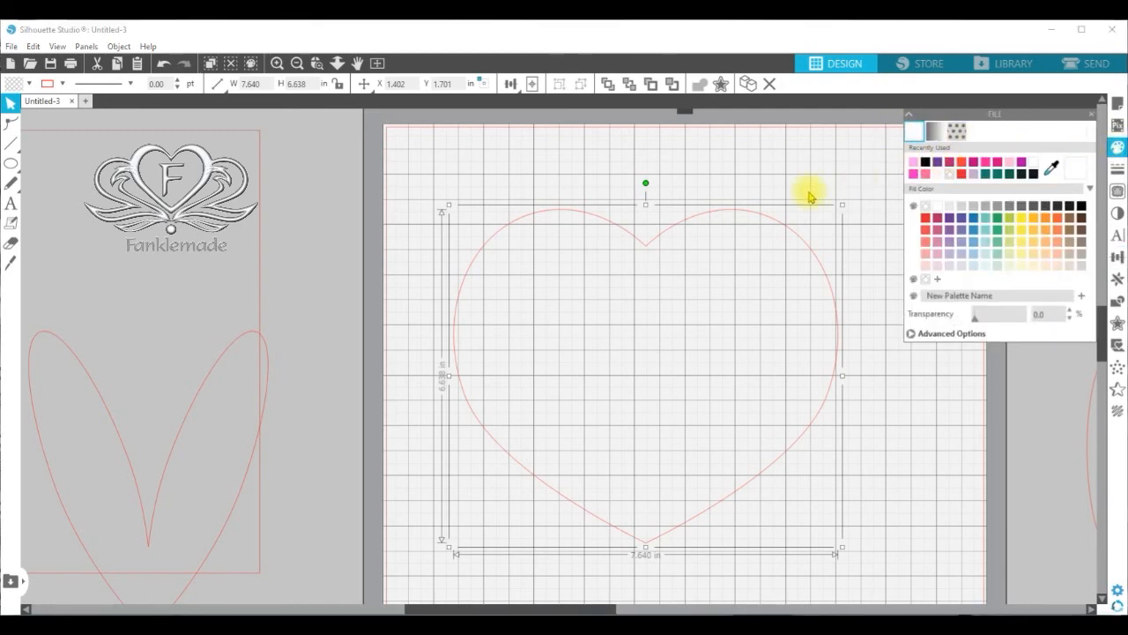
{"action": "left_click", "coordinate": [974, 166]}
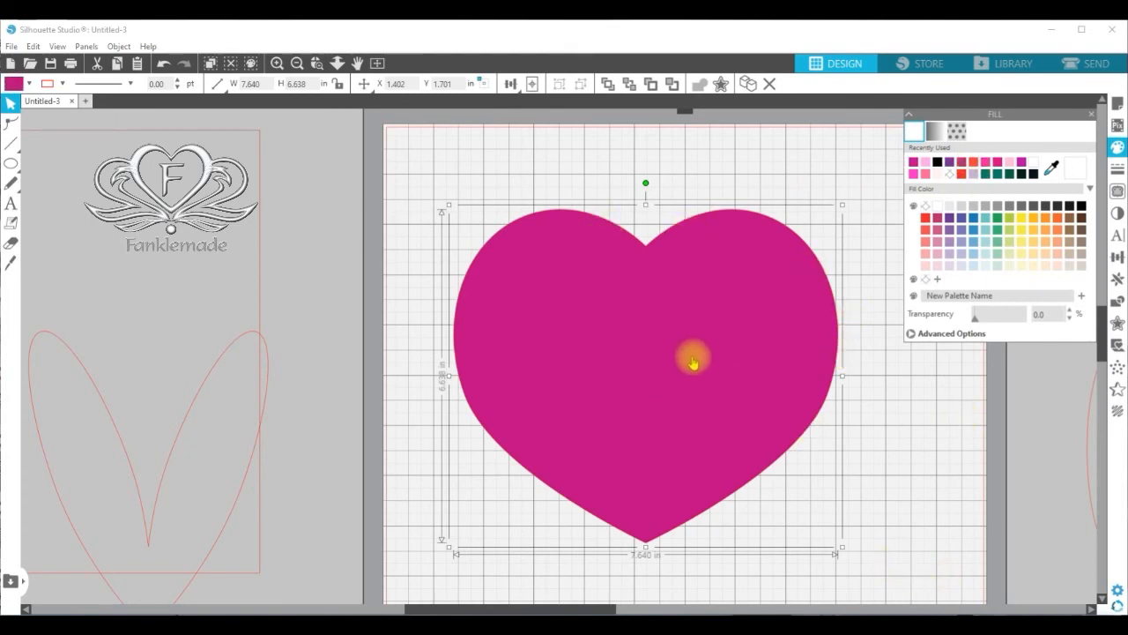
{"action": "left_click", "coordinate": [934, 131]}
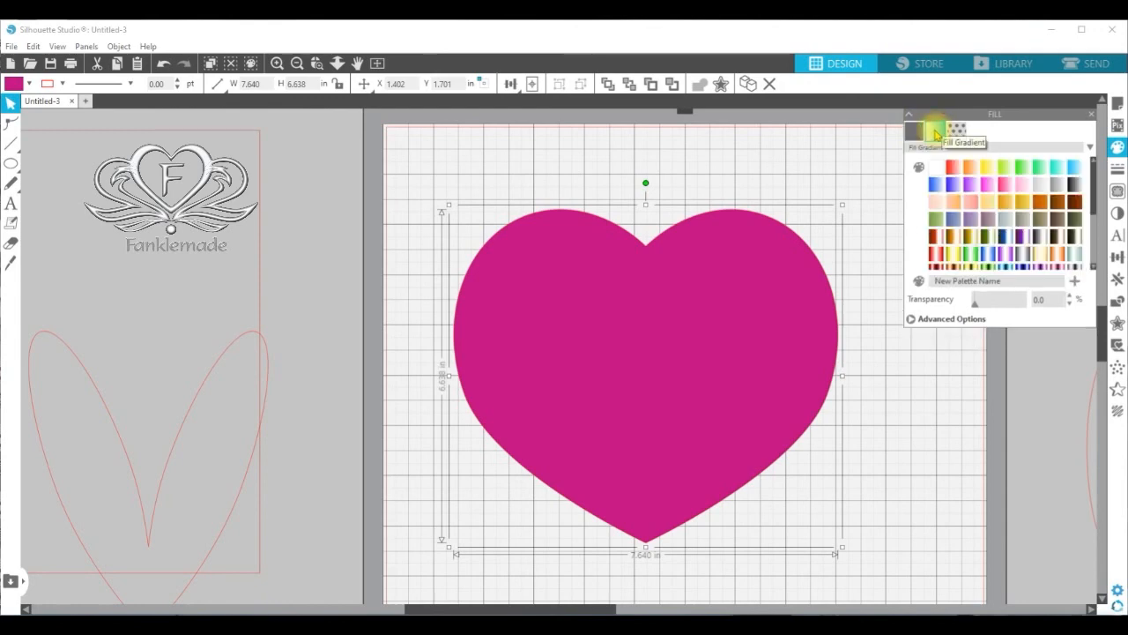
{"action": "left_click", "coordinate": [990, 187]}
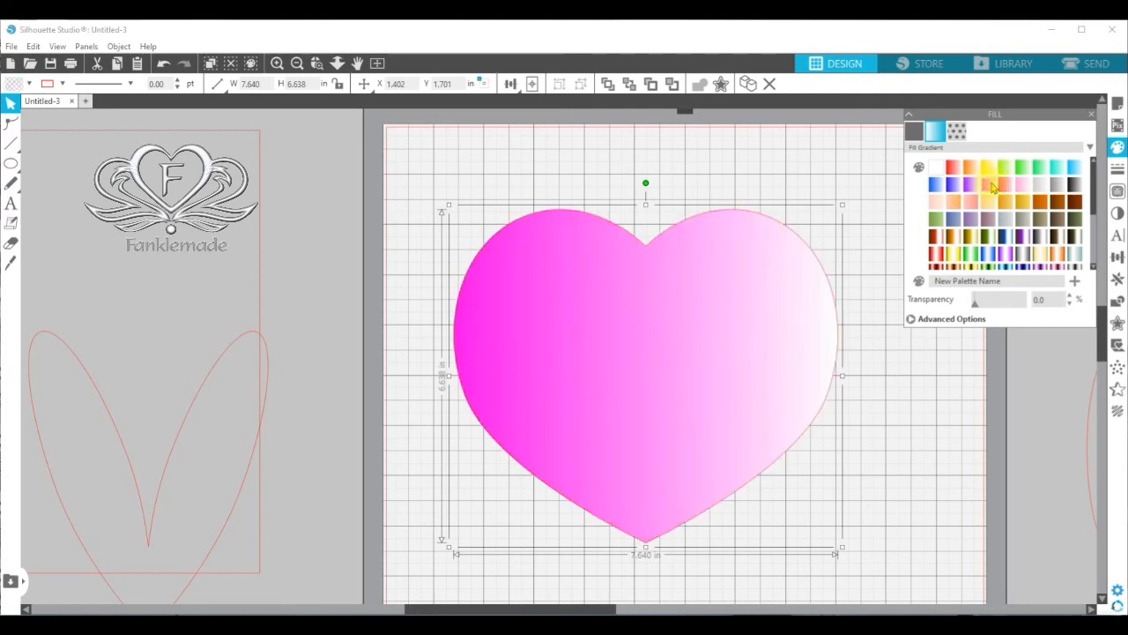
{"action": "left_click", "coordinate": [948, 420]}
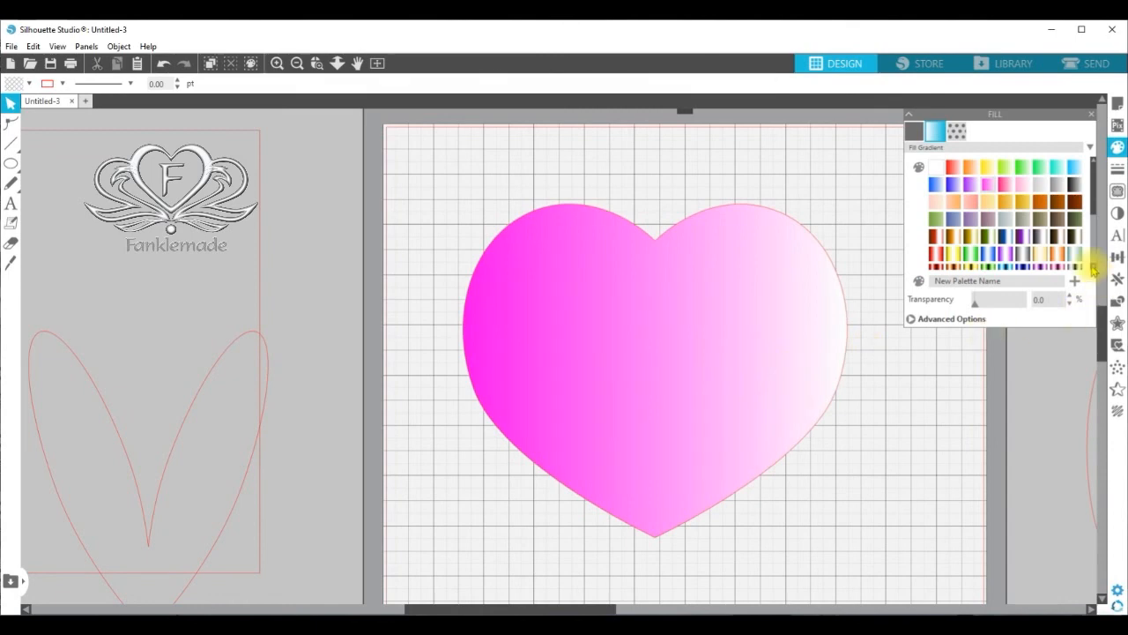
Show the advanced gradient options for the wide heart, add a color stop between pink and white, and shift it toward the white end
{"action": "scroll", "coordinate": [1093, 210], "scroll_direction": "down", "scroll_amount": 2}
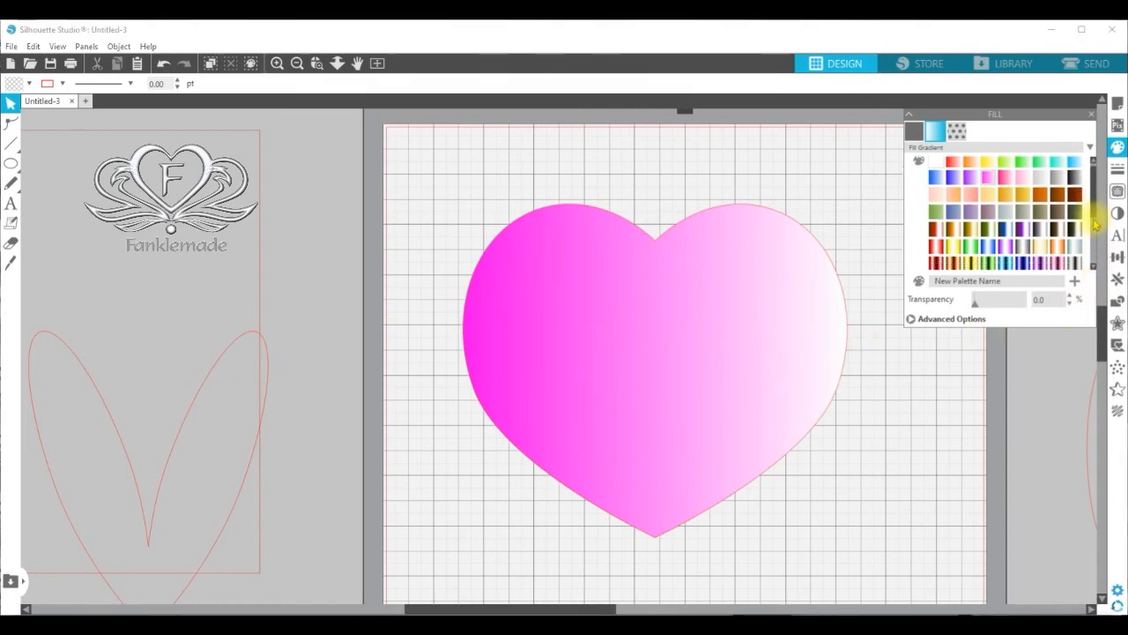
{"action": "left_click", "coordinate": [931, 323]}
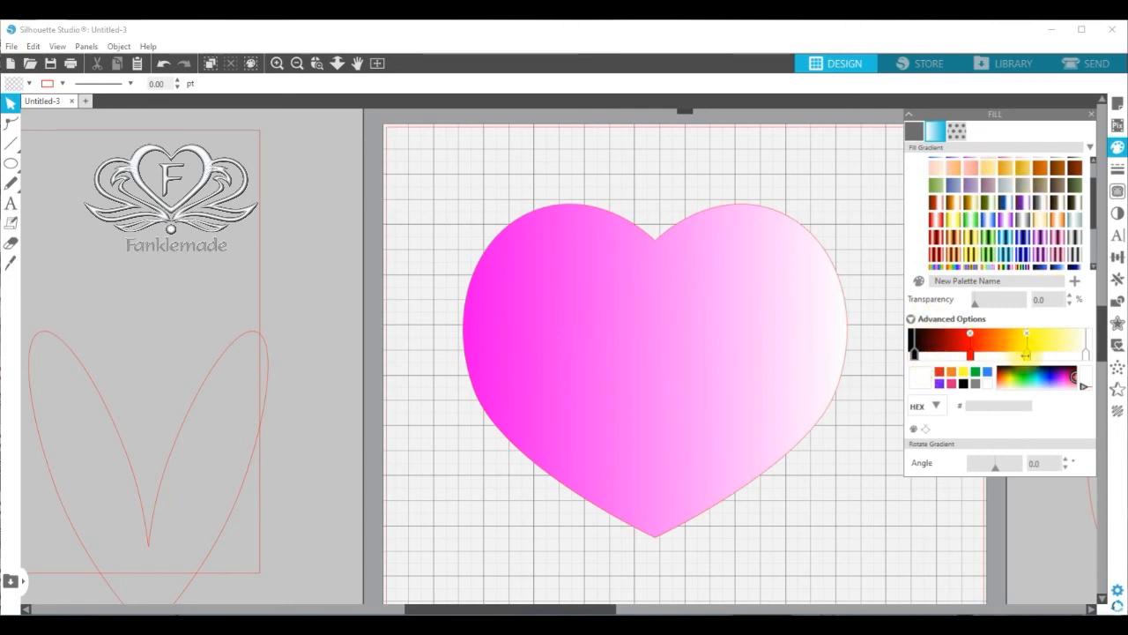
{"action": "left_click", "coordinate": [629, 264]}
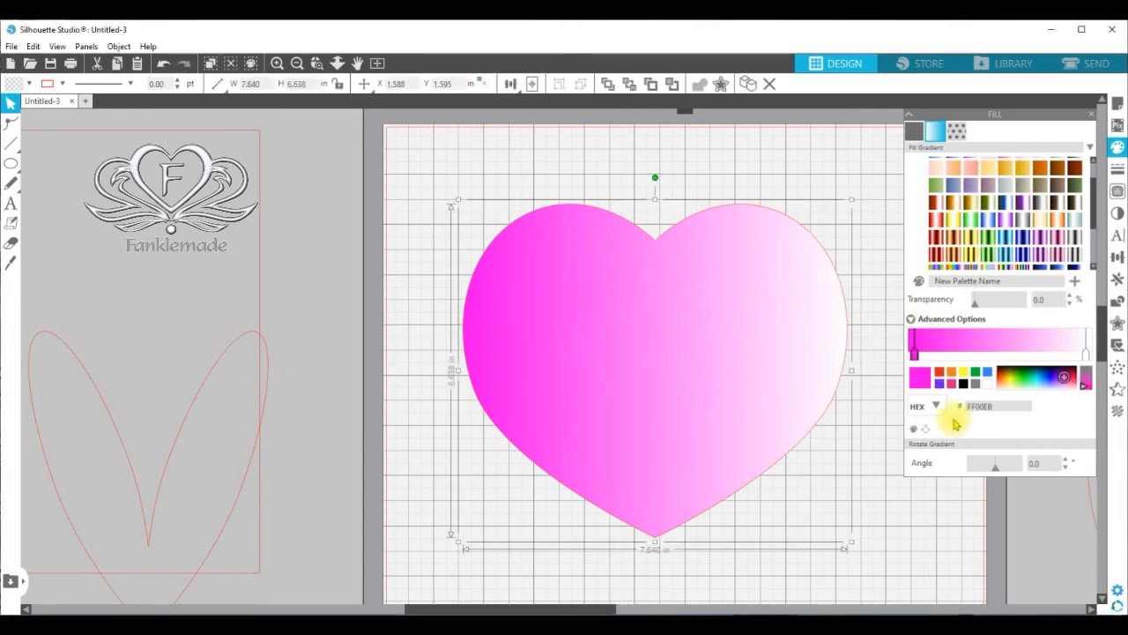
{"action": "left_click", "coordinate": [915, 354]}
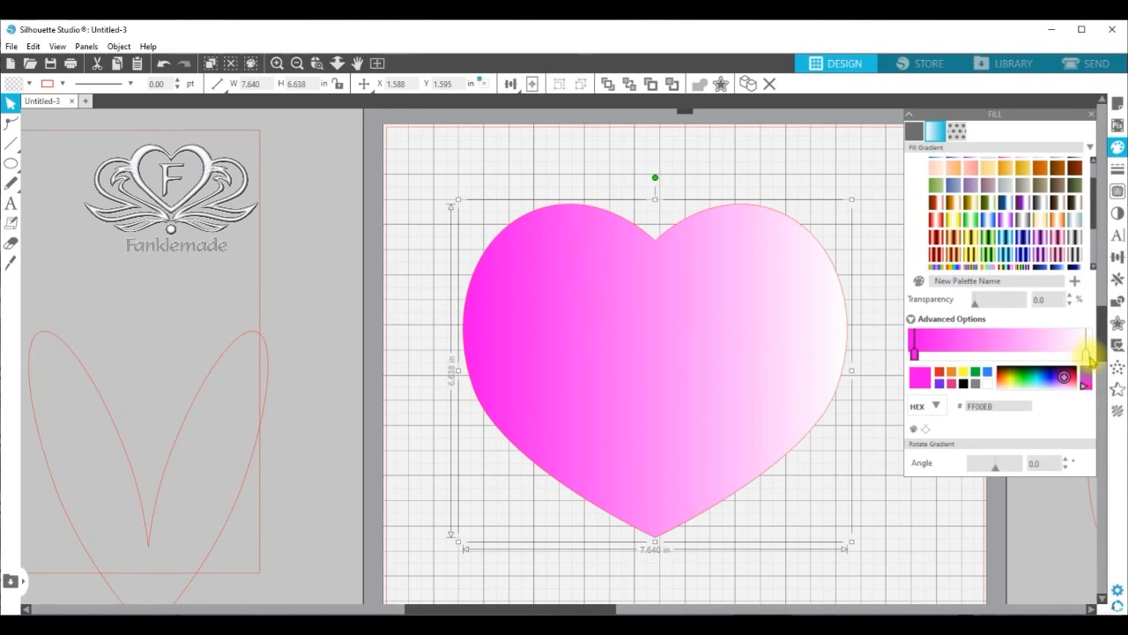
{"action": "left_click", "coordinate": [1025, 355]}
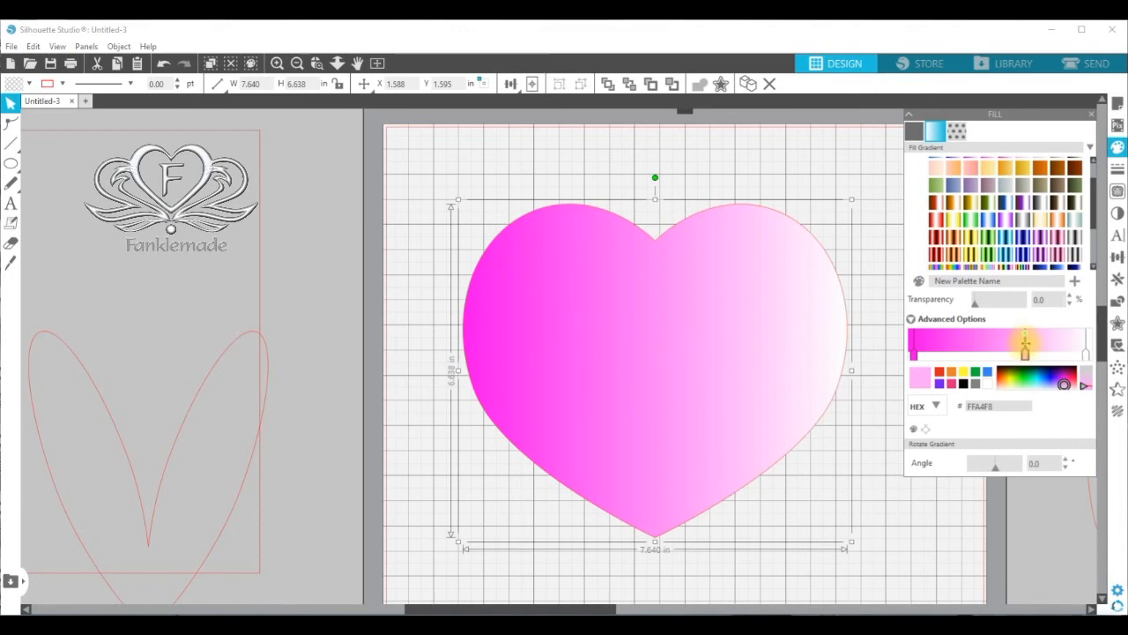
{"action": "mouse_move", "coordinate": [1026, 344]}
{"action": "left_mouse_down"}
{"action": "mouse_move", "coordinate": [1050, 349]}
{"action": "mouse_move", "coordinate": [967, 345]}
{"action": "mouse_move", "coordinate": [1035, 346]}
{"action": "left_mouse_up"}
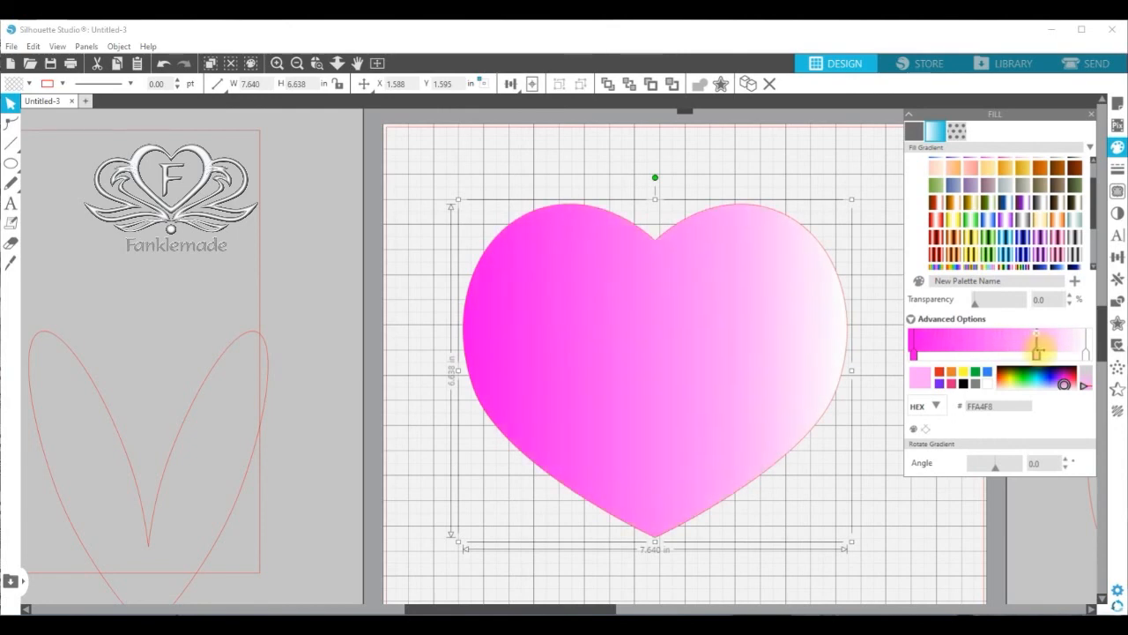
Recolor the added gradient stop orange (FEAC35), deselect the heart, and close the fill settings
{"action": "left_click", "coordinate": [1005, 381]}
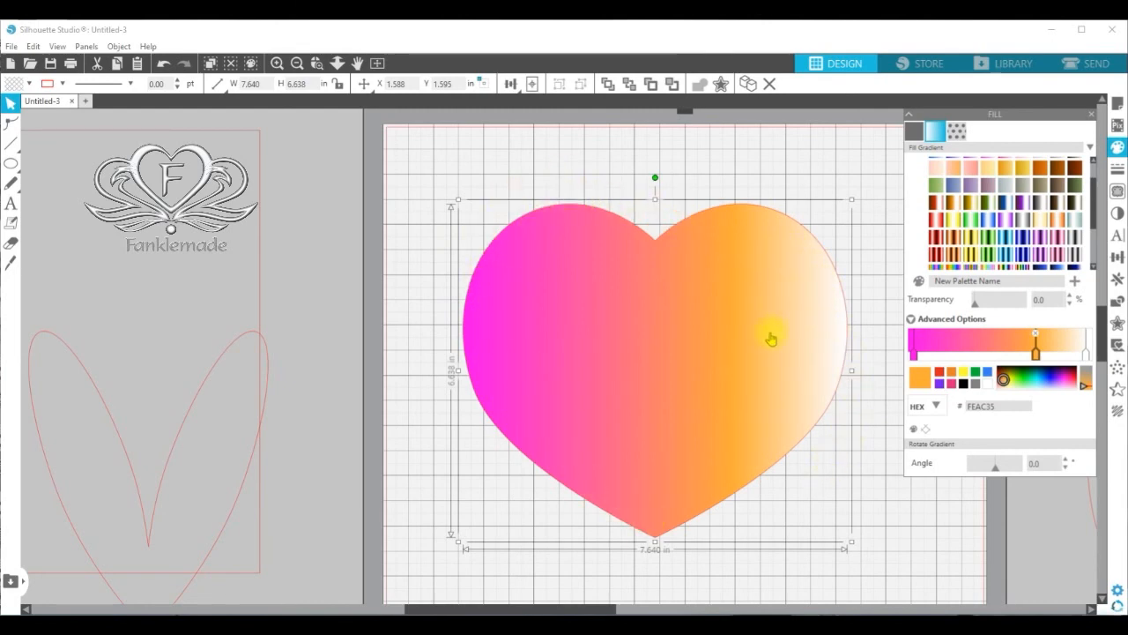
{"action": "left_click", "coordinate": [882, 465]}
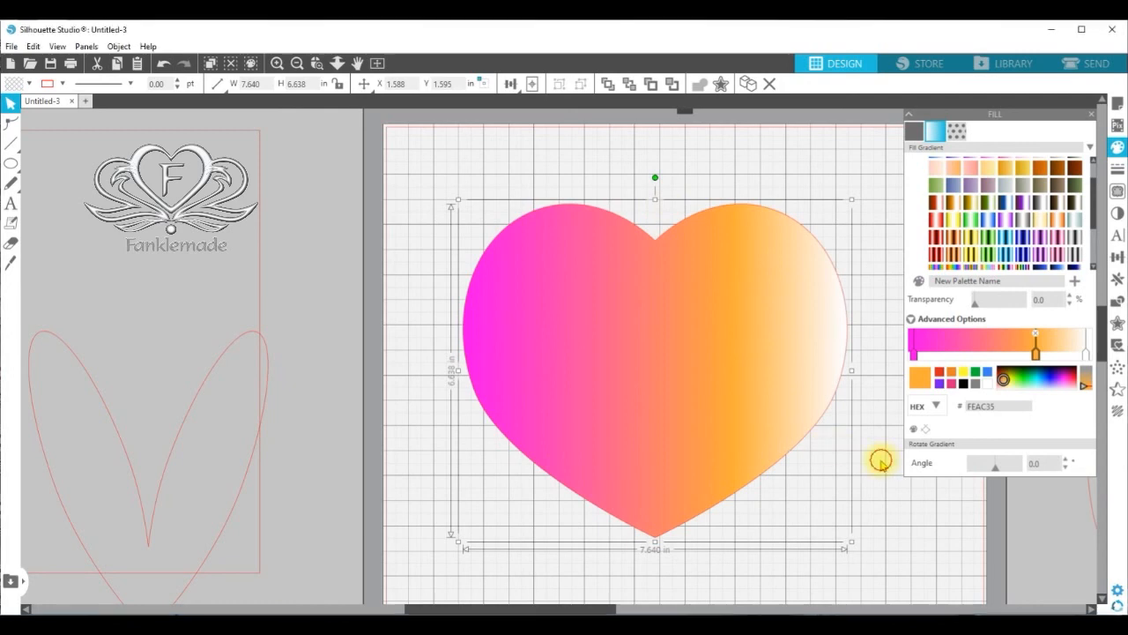
{"action": "left_click", "coordinate": [1090, 114]}
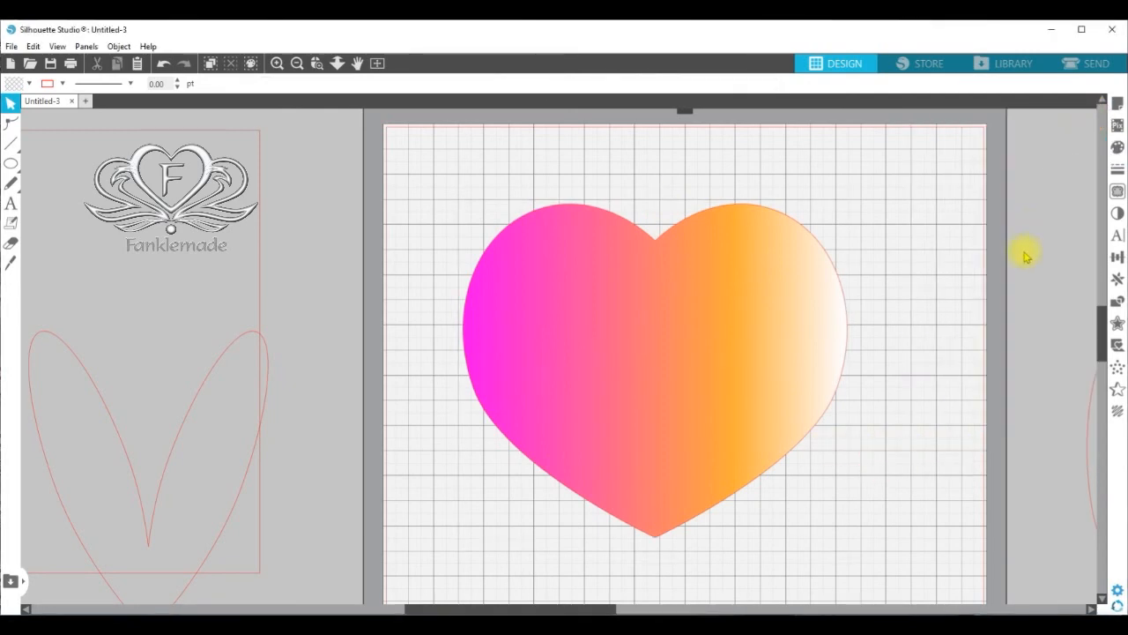
Move the gradient-filled heart slightly up on the mat and select it
{"action": "left_click", "coordinate": [297, 62]}
{"action": "left_click", "coordinate": [297, 63]}
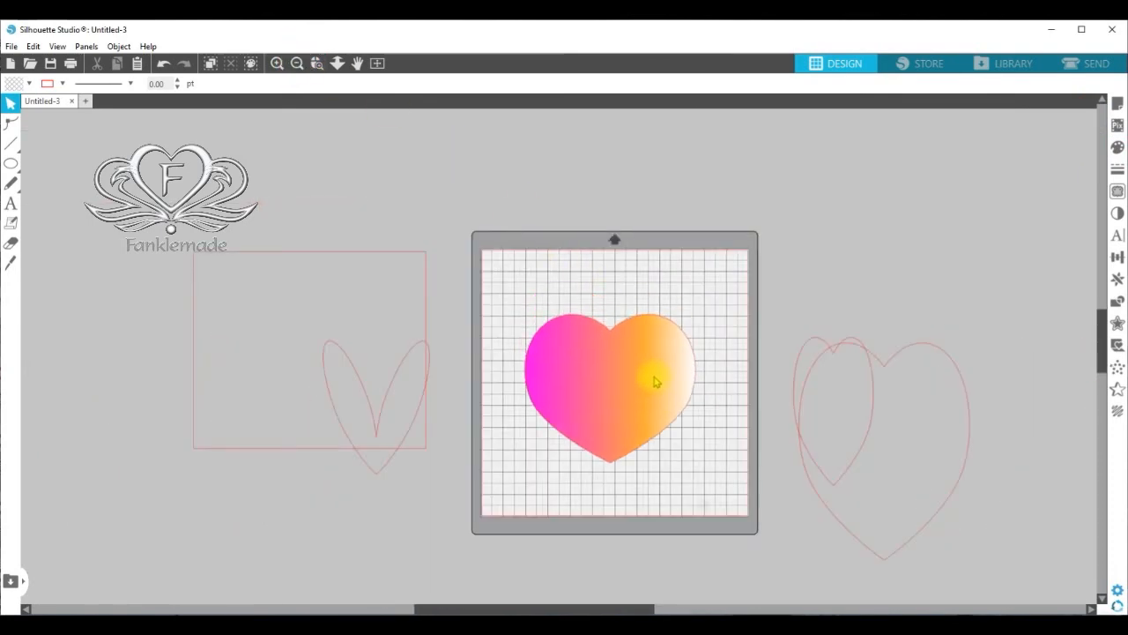
{"action": "left_click_drag", "start_coordinate": [655, 381], "coordinate": [655, 379]}
{"action": "key", "text": "Escape"}
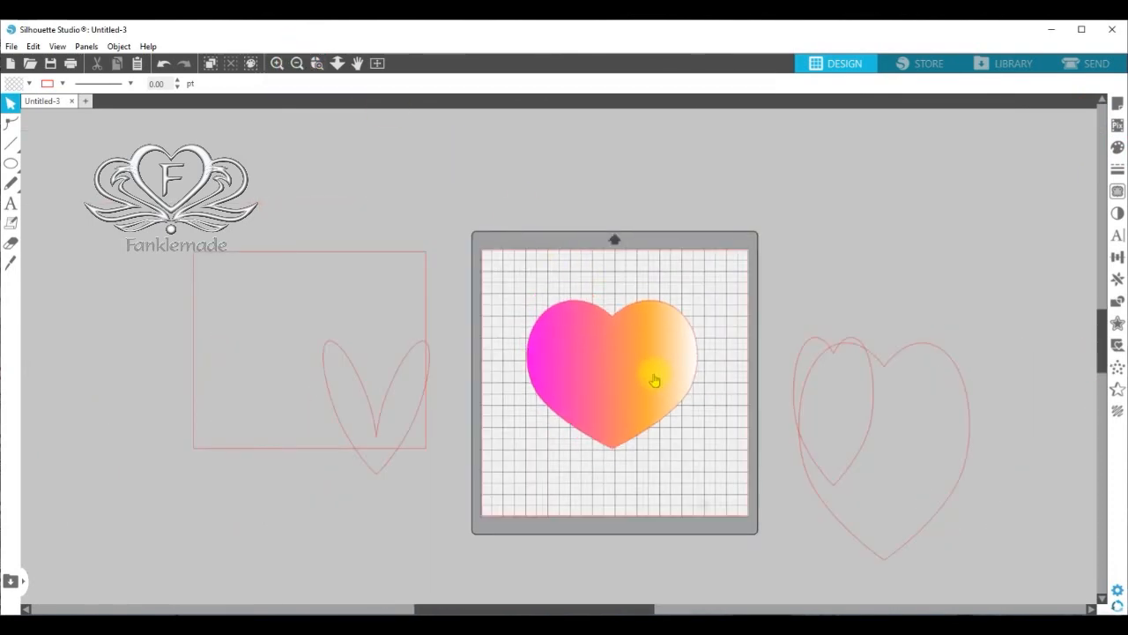
{"action": "left_click", "coordinate": [665, 374]}
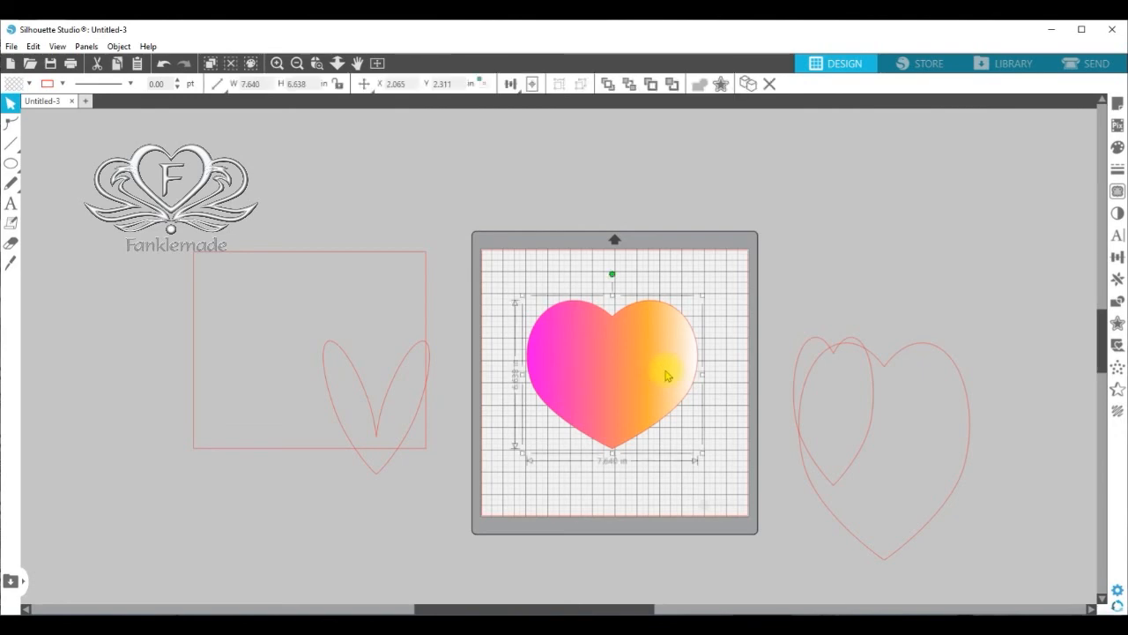